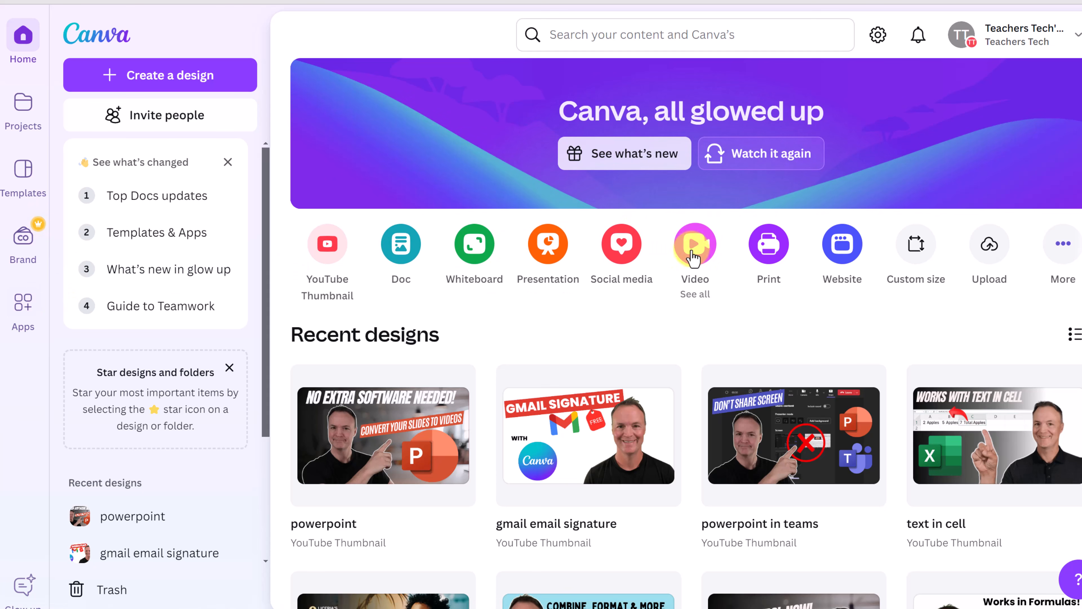
- Create a blank Video (1080p) design and close the template suggestions
click(696, 255)
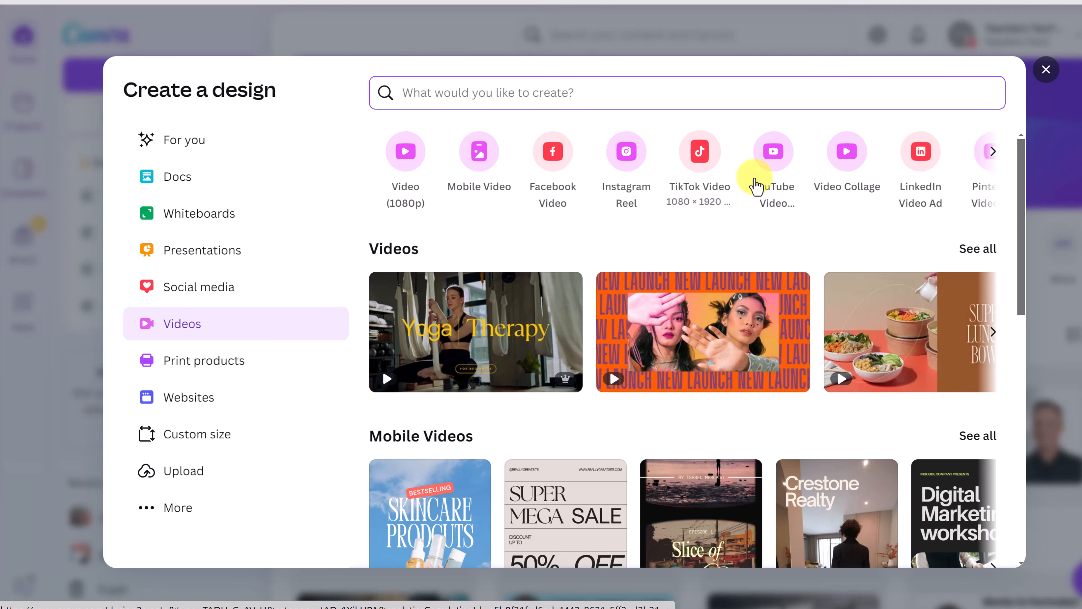
click(993, 161)
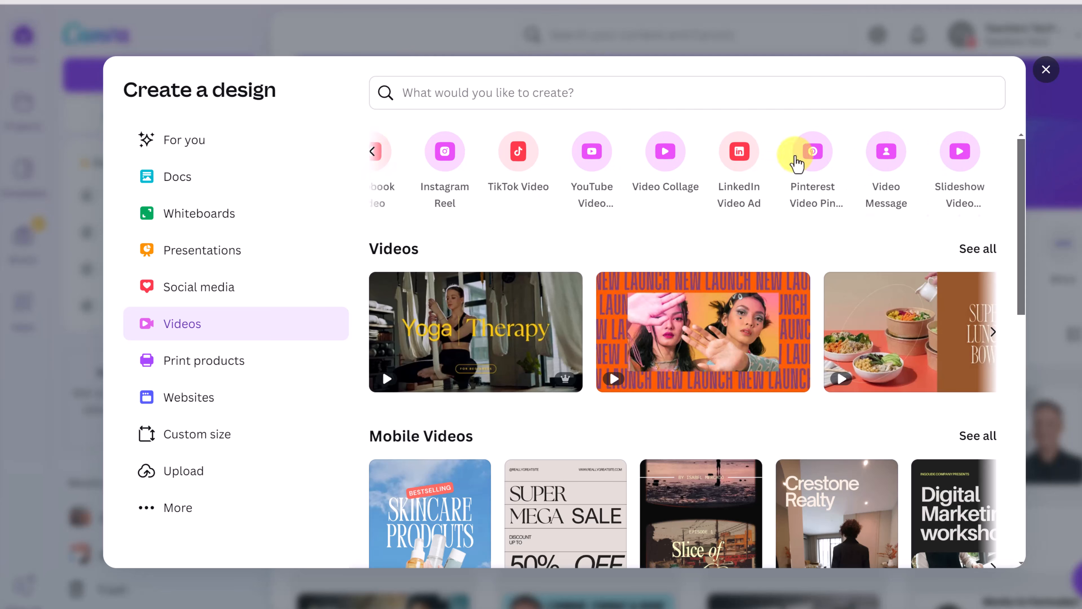
click(375, 159)
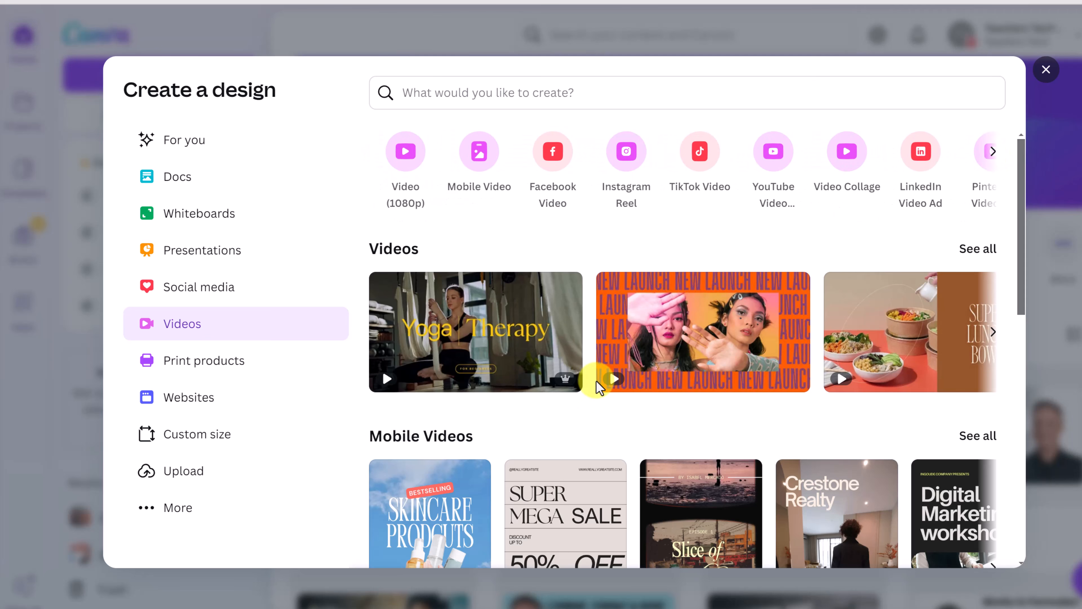
scroll(598, 377, down, 5)
scroll(598, 386, up, 5)
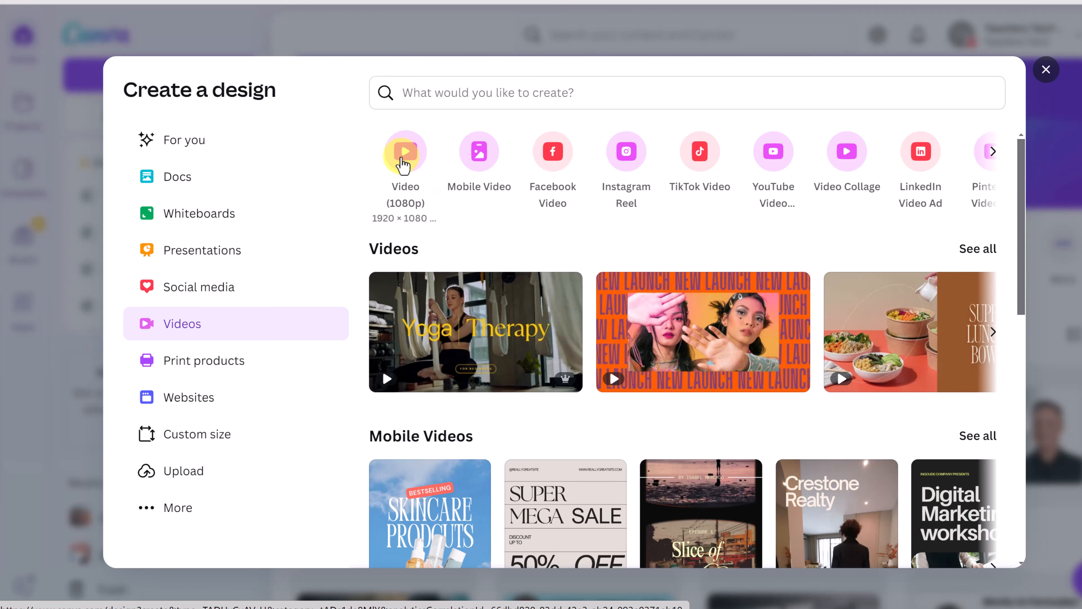
click(403, 160)
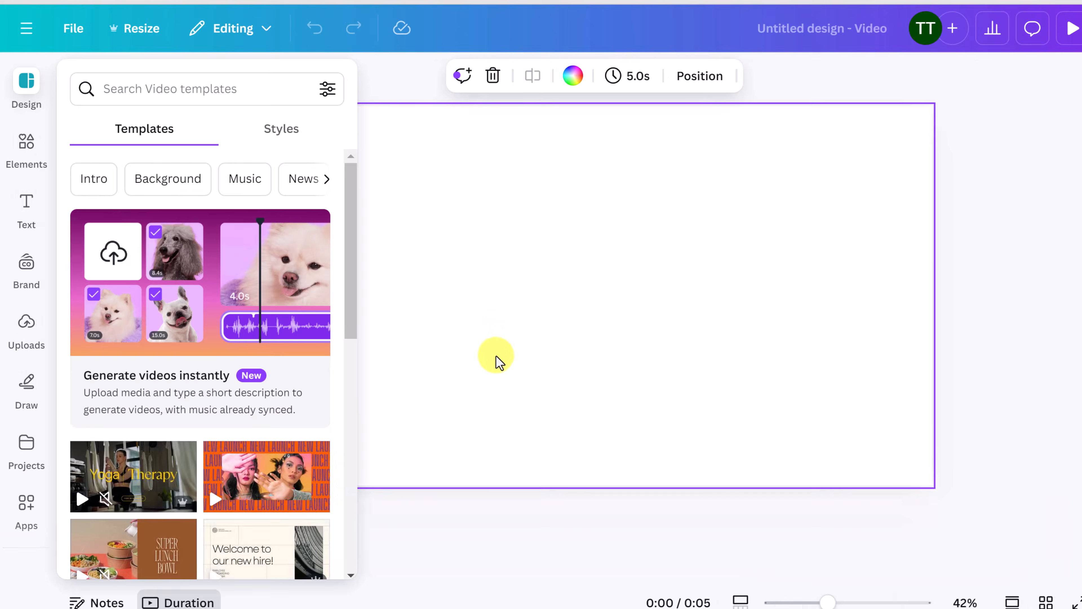
click(501, 528)
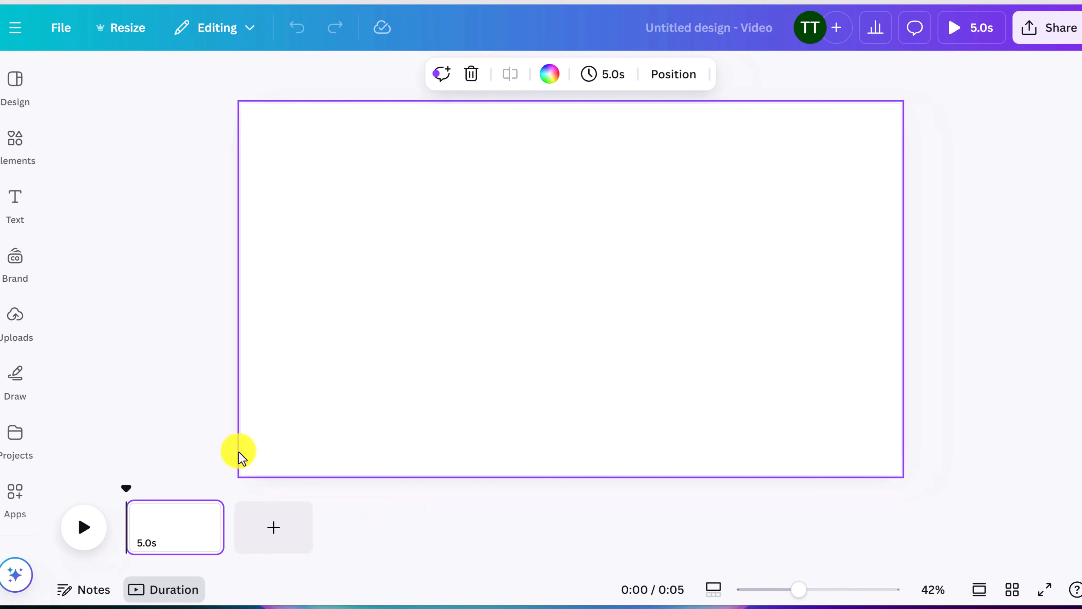
- Upload the three dog videos and two dog pictures from the Desktop folder
click(17, 320)
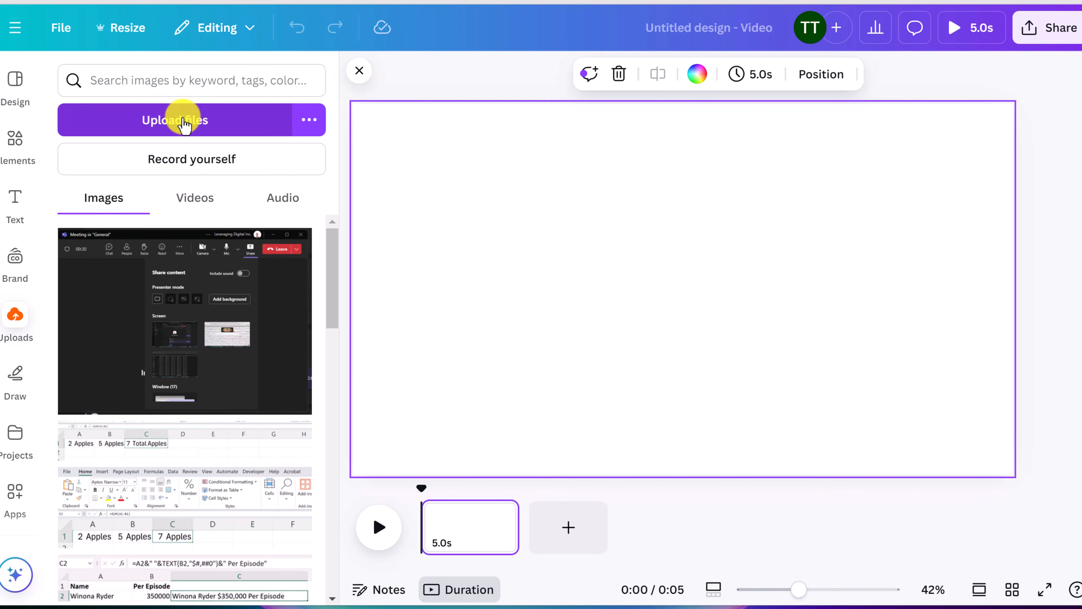
click(310, 121)
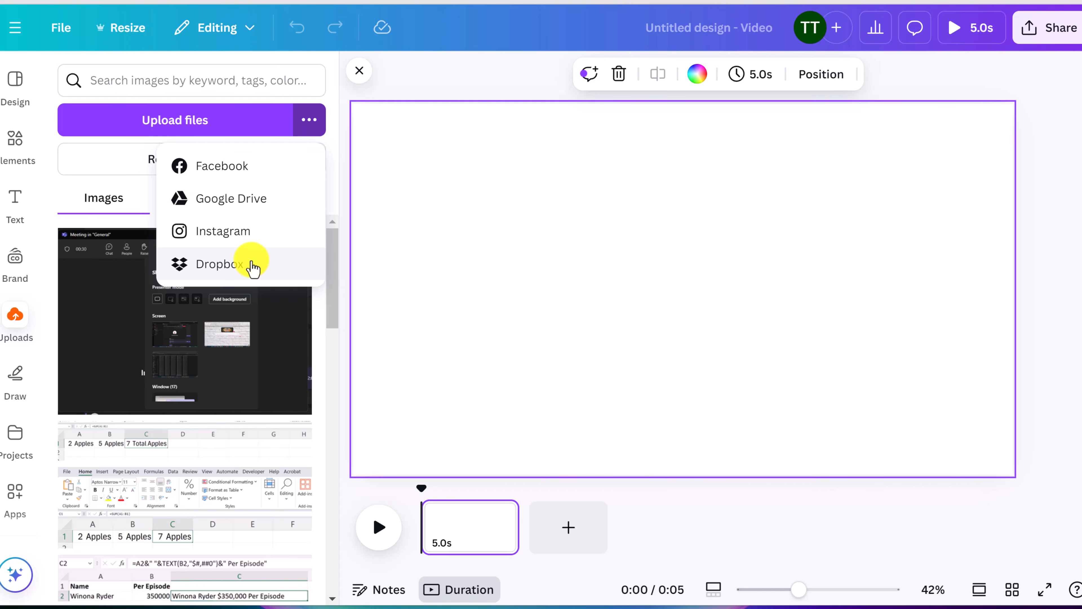
click(190, 128)
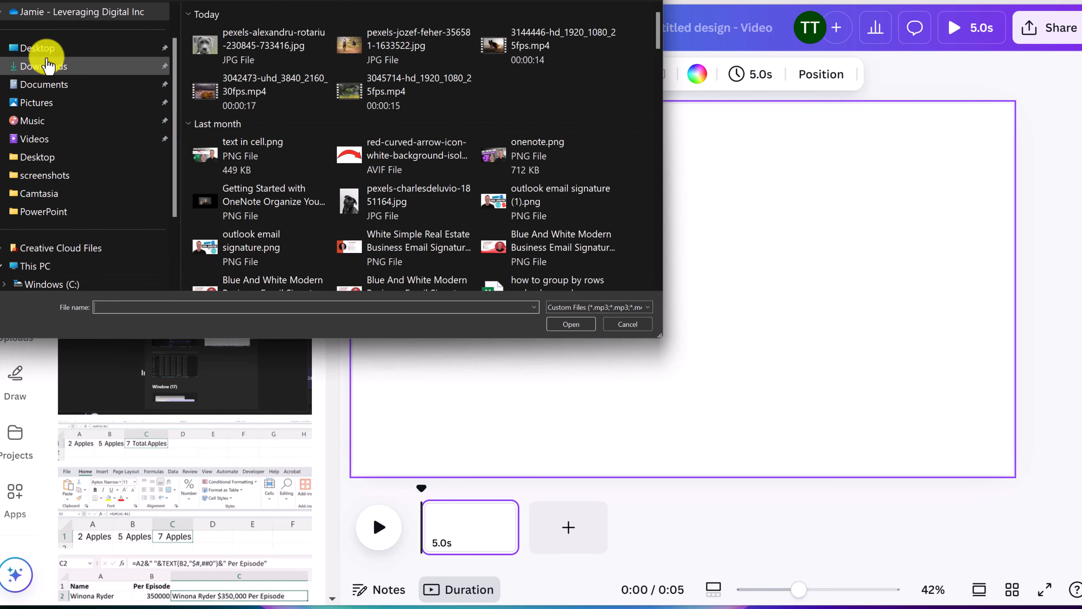
click(40, 48)
double_click(206, 55)
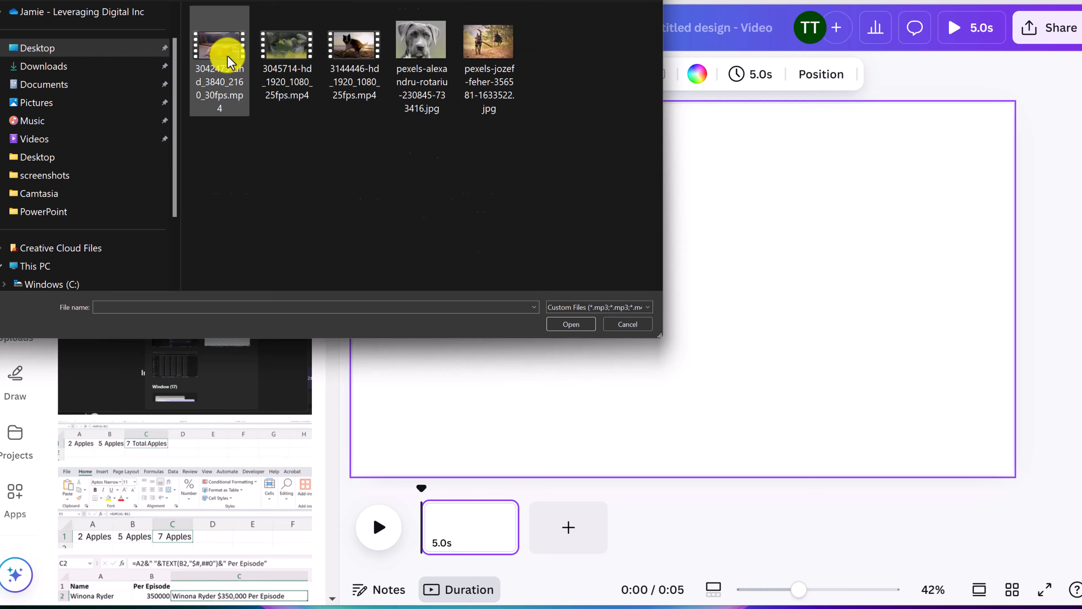
click(220, 47)
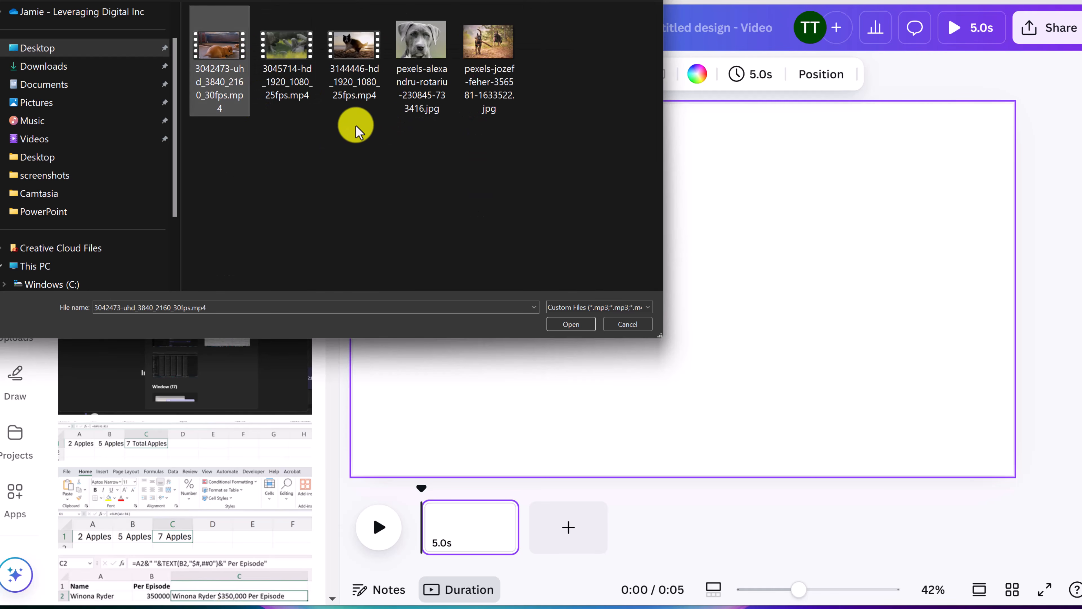
click(436, 144)
drag(553, 94, 246, 37)
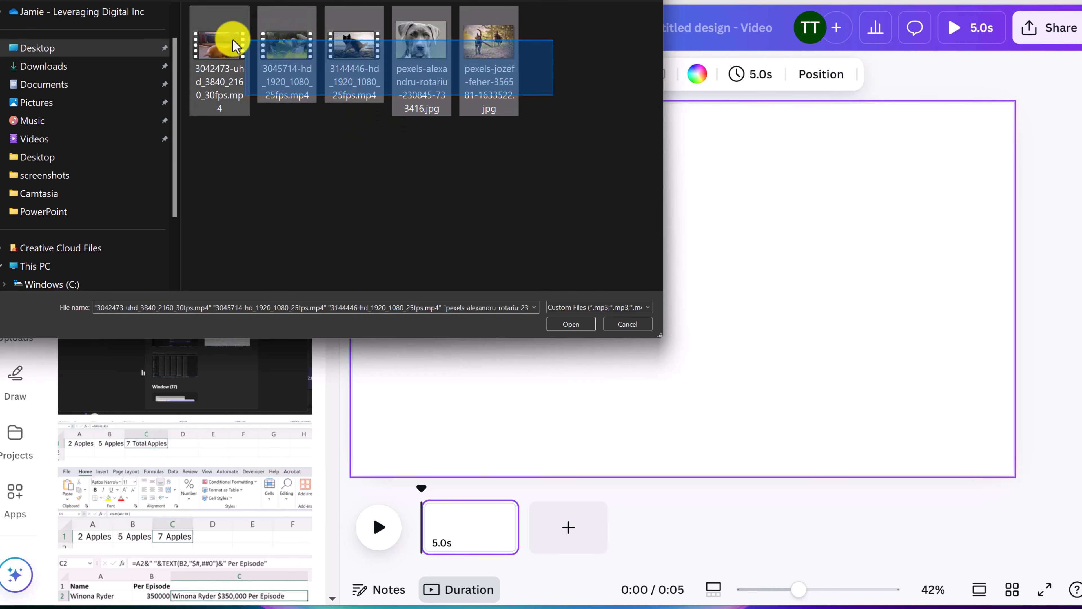
click(559, 317)
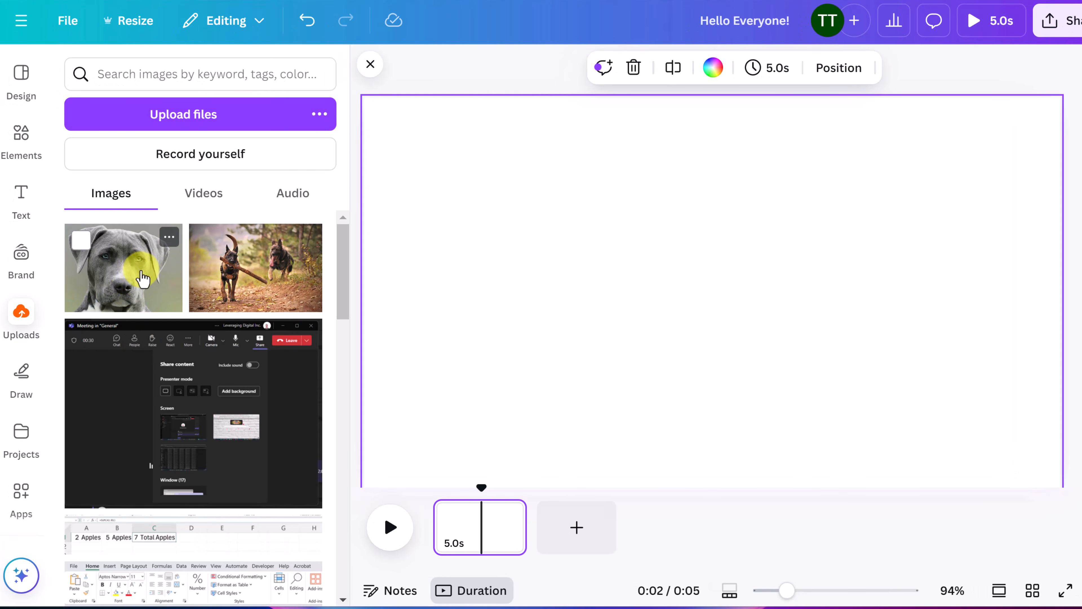
- Check the uploaded videos and audio, and the file options of the 14.6 s beach dog video
click(204, 196)
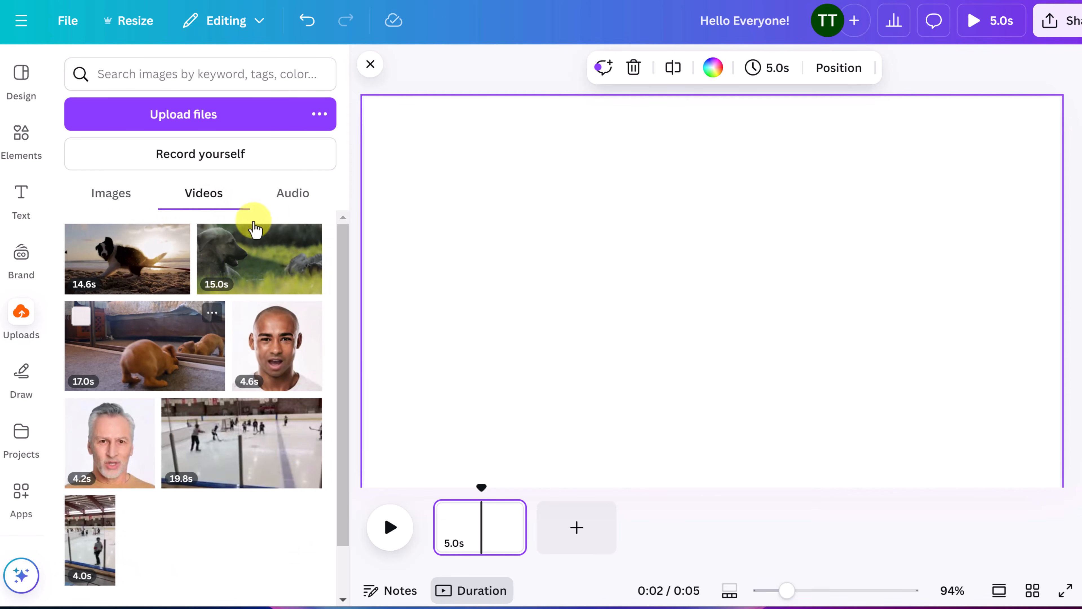
click(298, 198)
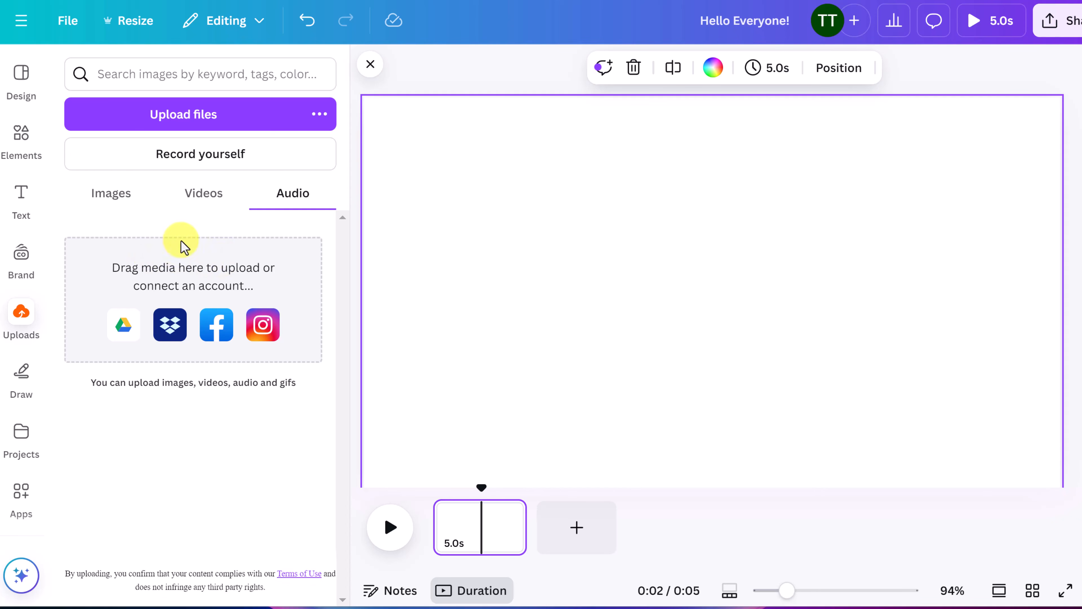
click(196, 201)
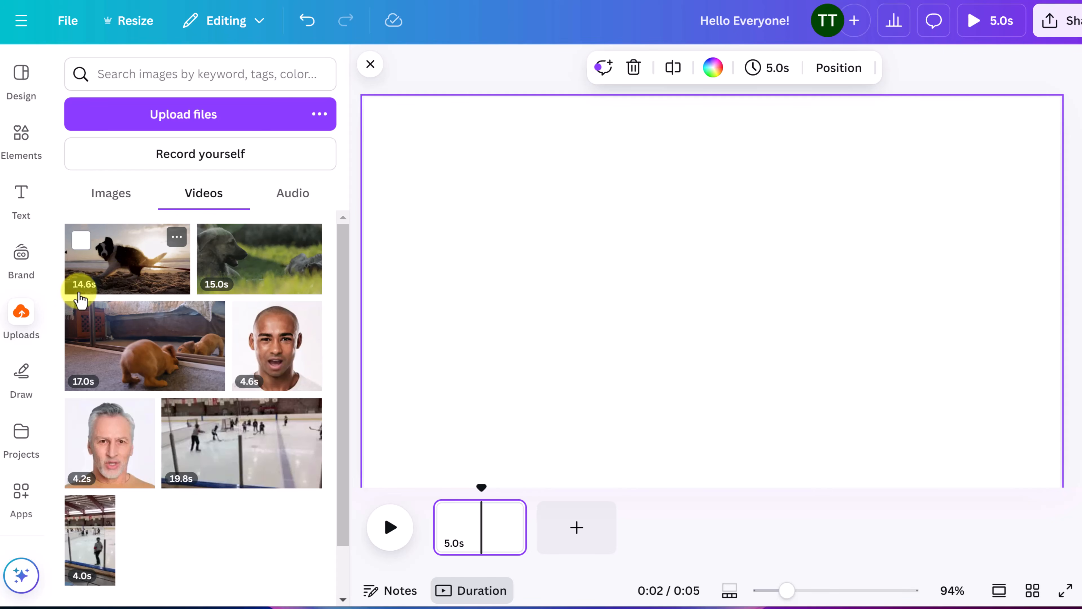
click(177, 237)
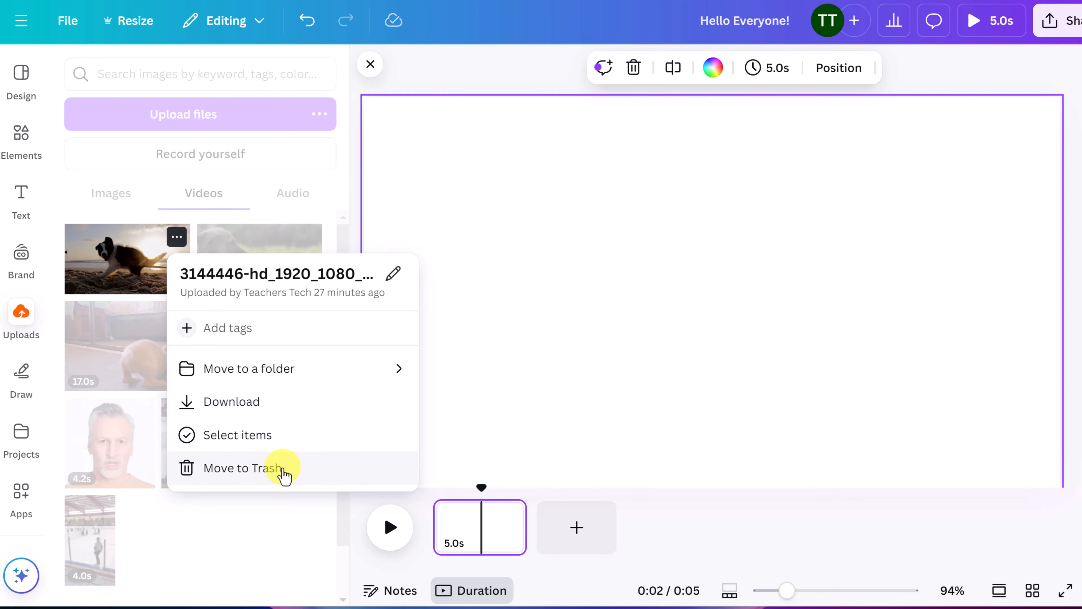
click(145, 225)
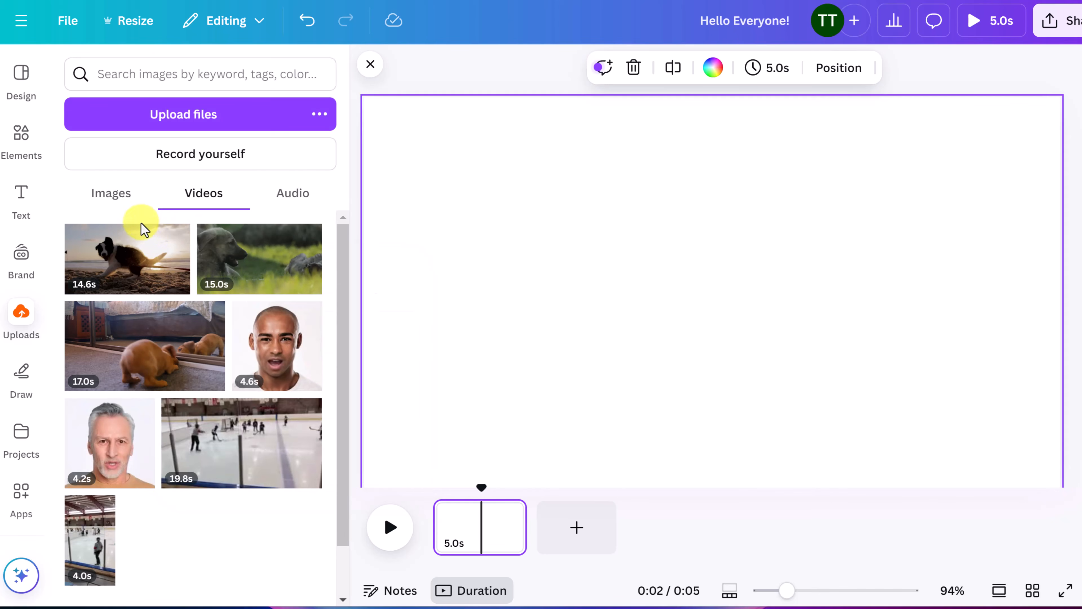
- Add the 14.6 s beach dog video to the page, enlarge it and set it as the background
click(130, 272)
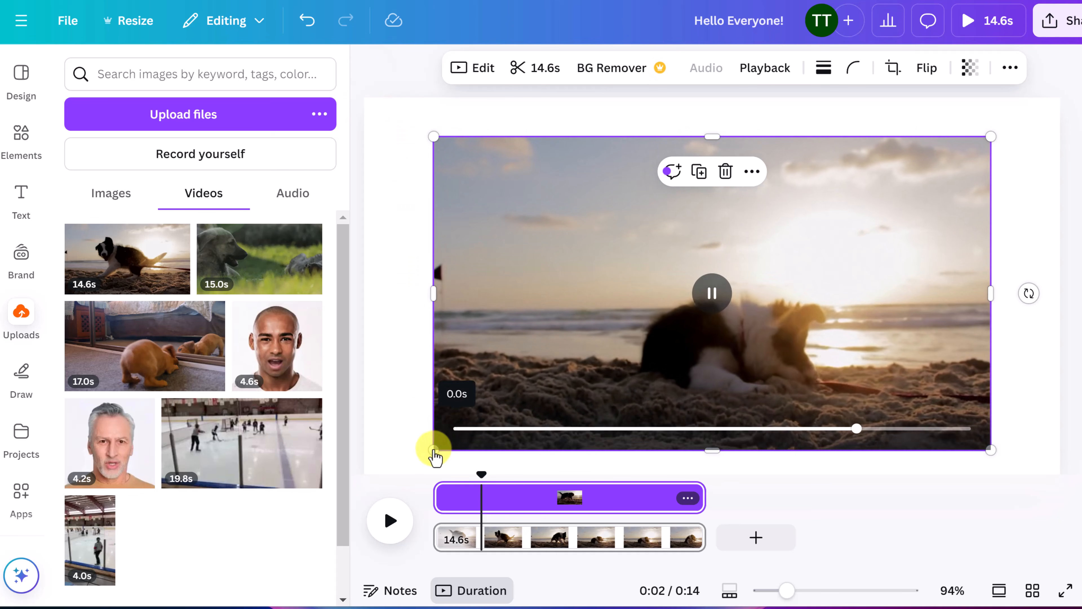
drag(421, 452, 377, 480)
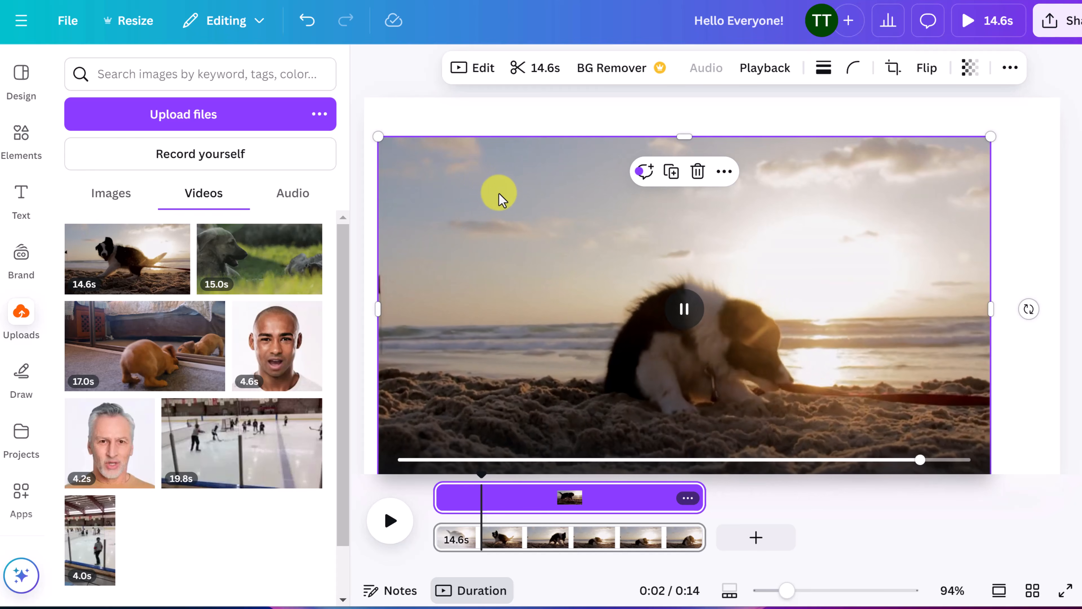
right_click(472, 188)
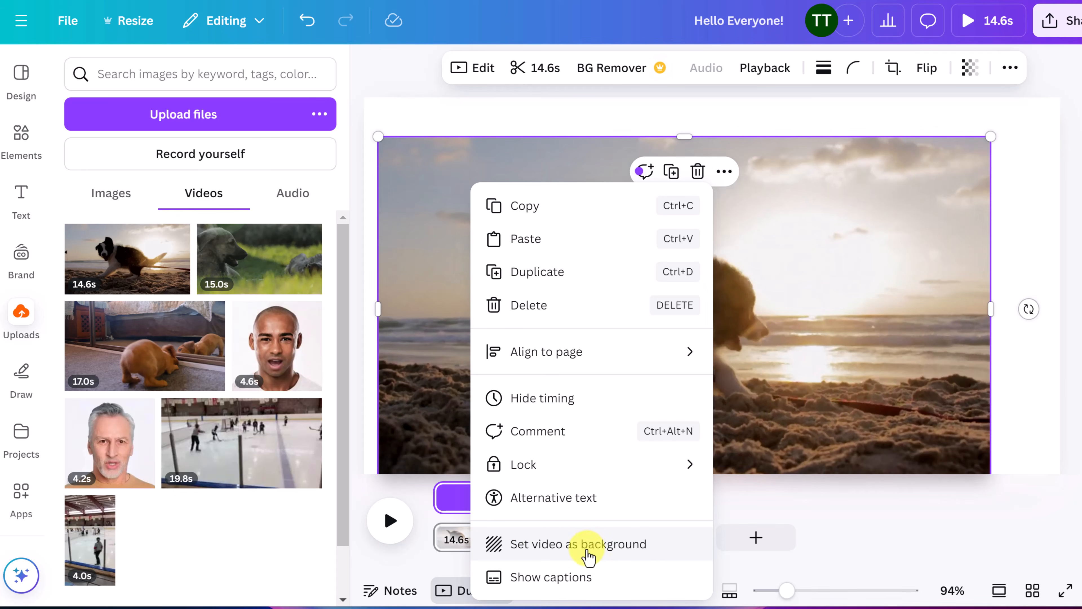
click(588, 550)
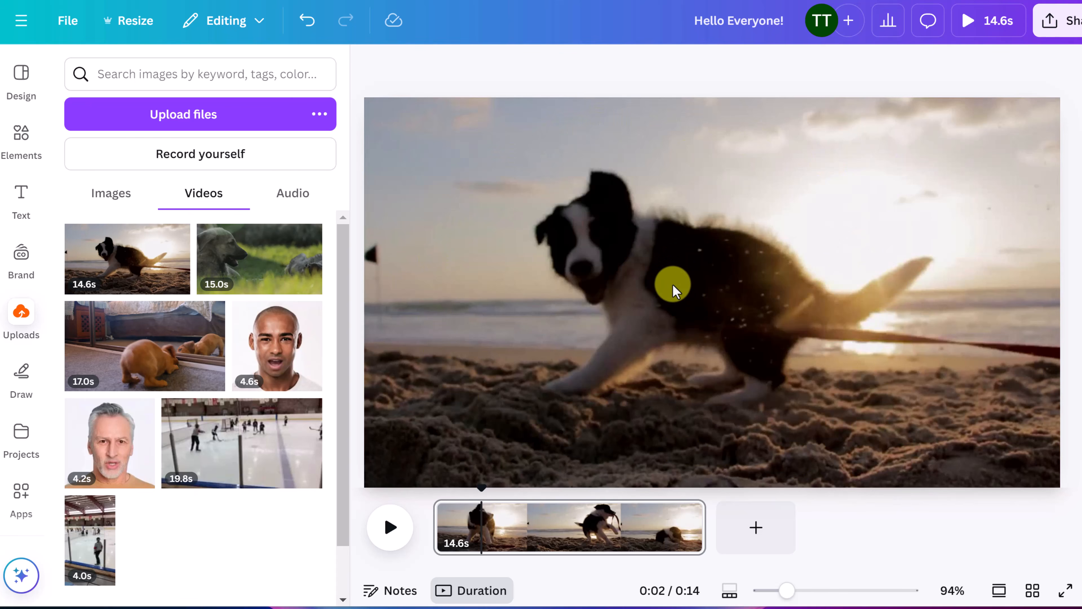
- Delete the background video from the page
click(612, 265)
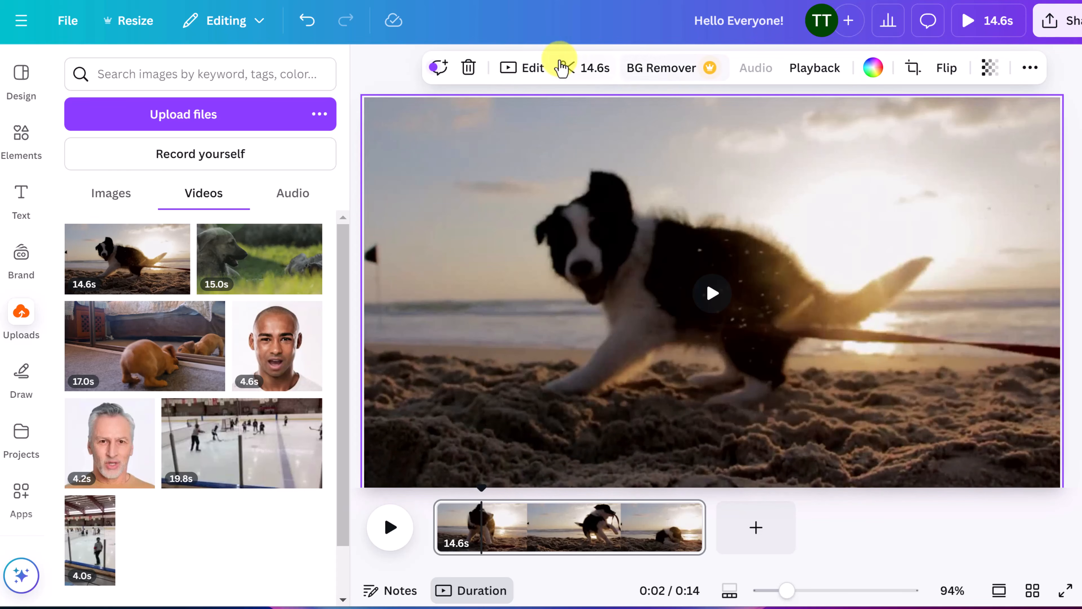
click(468, 69)
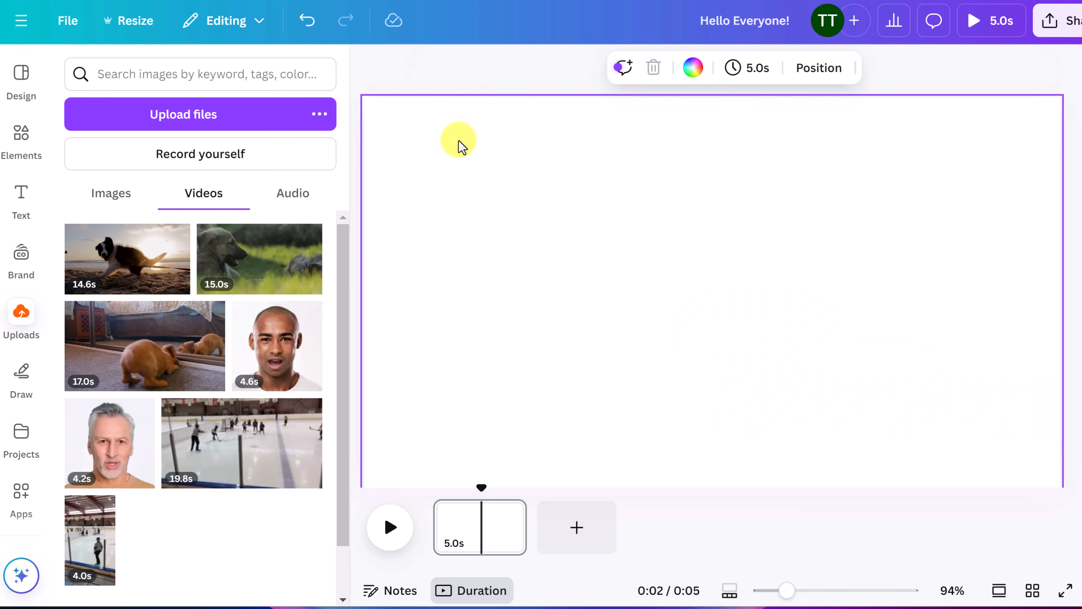
- Fill the empty page with the 14.6 s beach dog video and add the 15.0 s grass dogs video as the page after it
drag(138, 279, 384, 251)
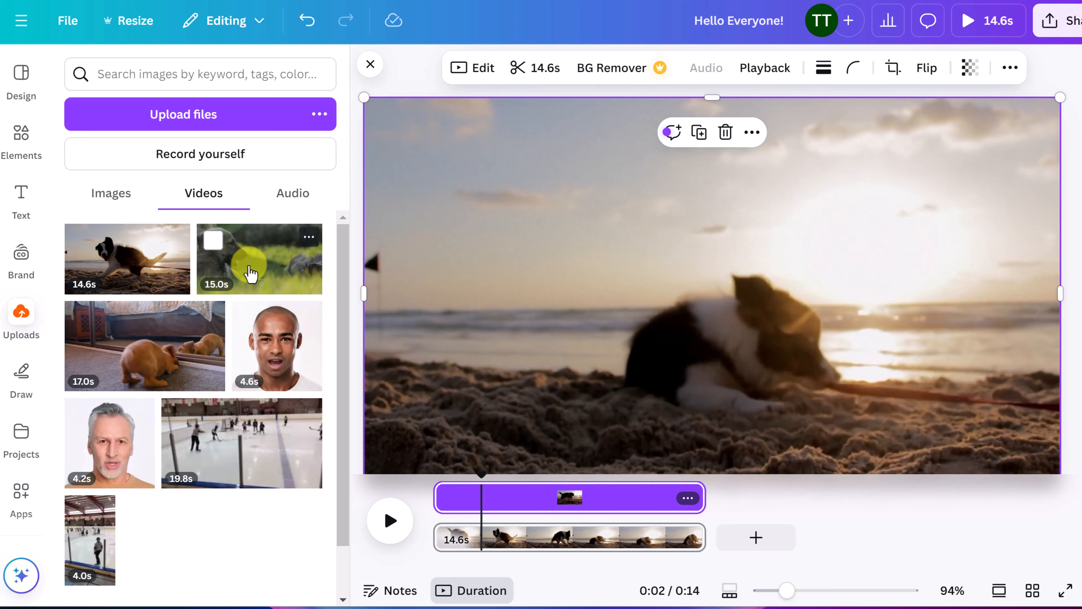
drag(250, 273, 760, 550)
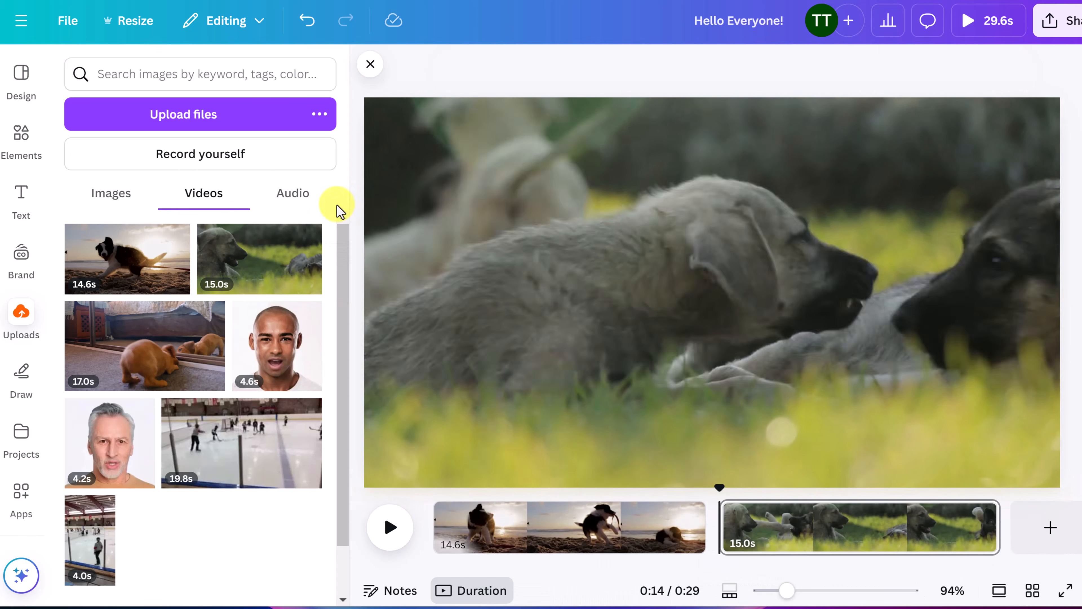
- Insert the grey dog picture as its own page between the two videos in the timeline
click(114, 200)
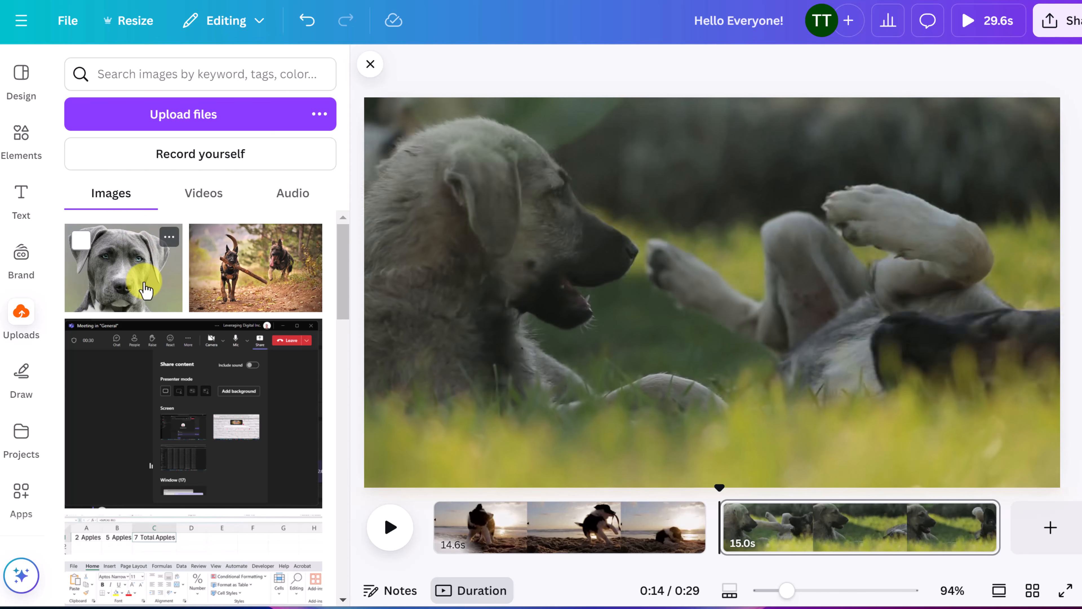
drag(144, 290, 717, 539)
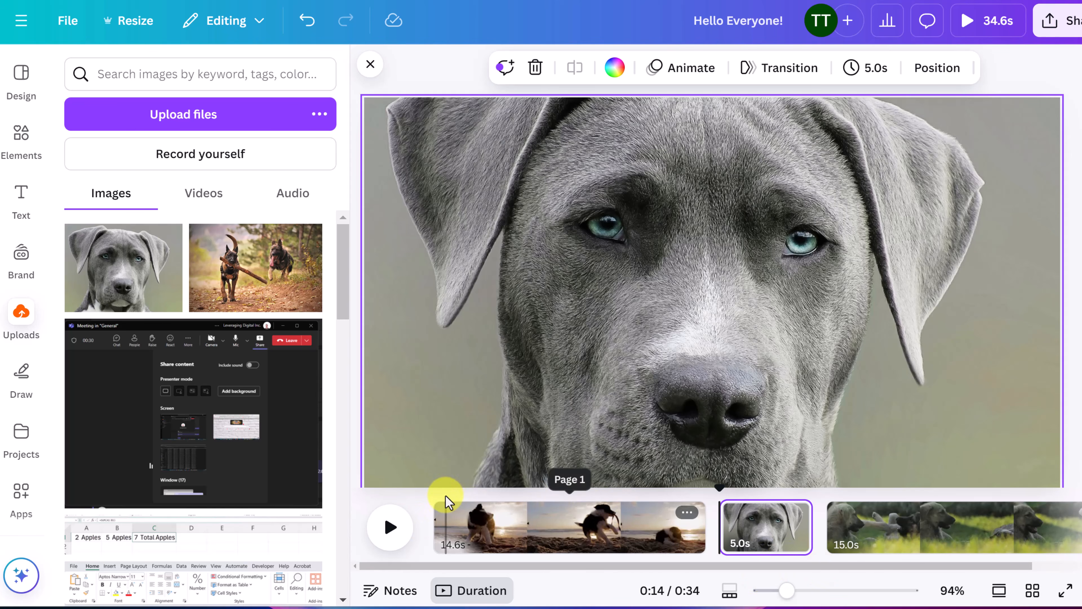
- Move the playhead near the start of the beach dog video and preview a few seconds of playback
click(445, 507)
drag(443, 491, 470, 519)
click(389, 529)
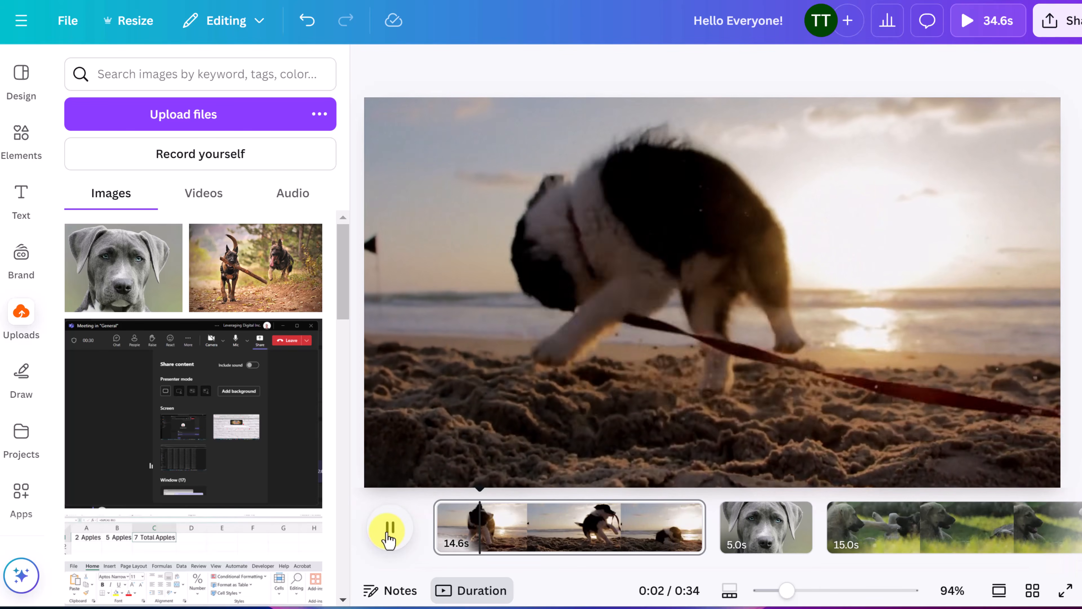
click(389, 530)
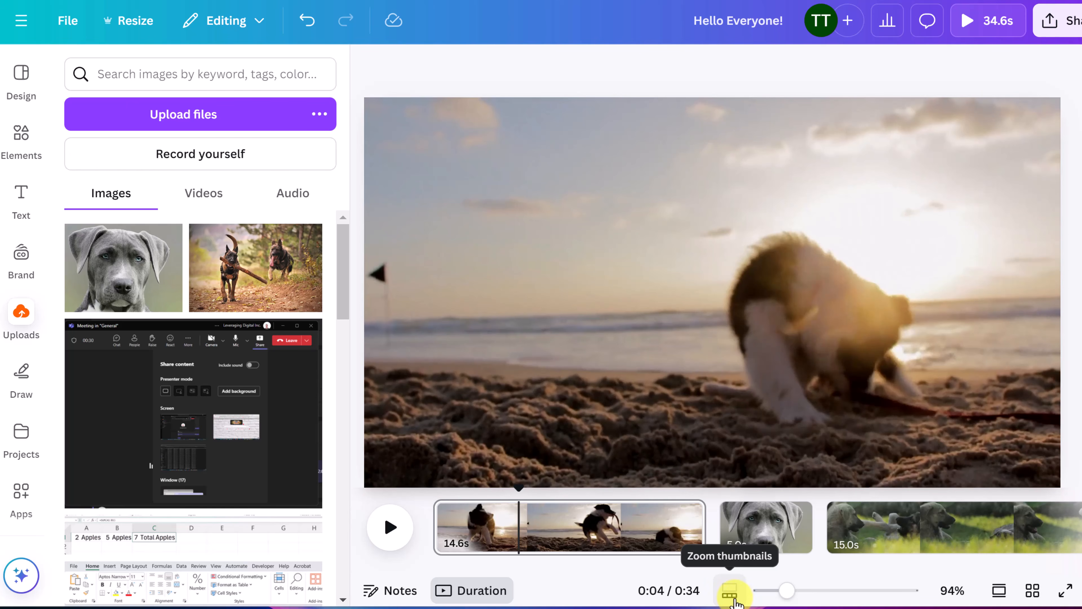
- Try the page and thumbnail zoom modes, enlarging the timeline thumbnails to 359% for scrubbing and reducing them to 43%
click(730, 598)
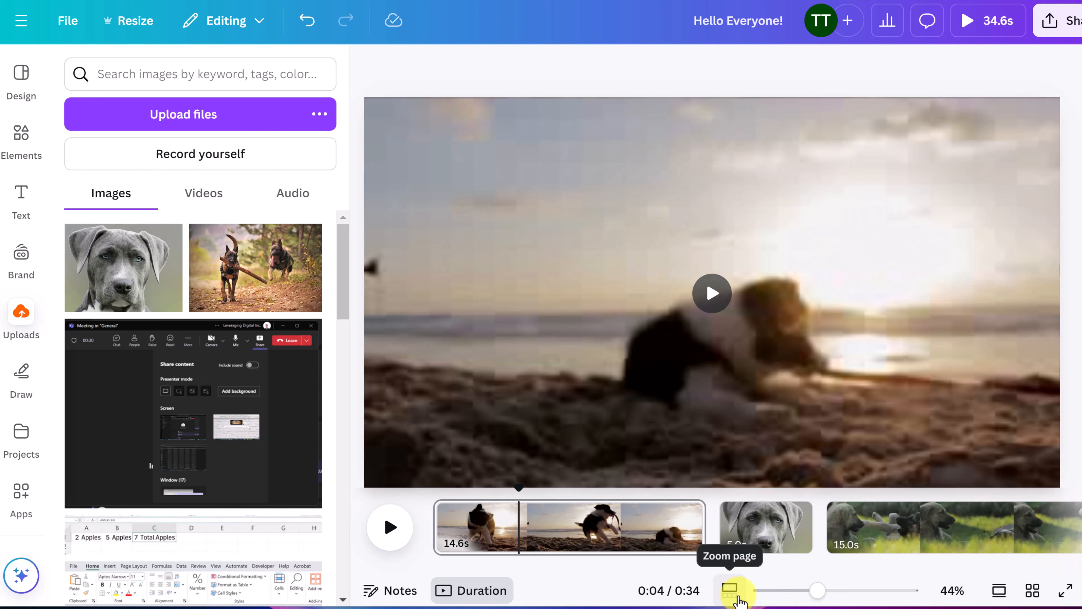
drag(817, 593, 778, 590)
click(729, 596)
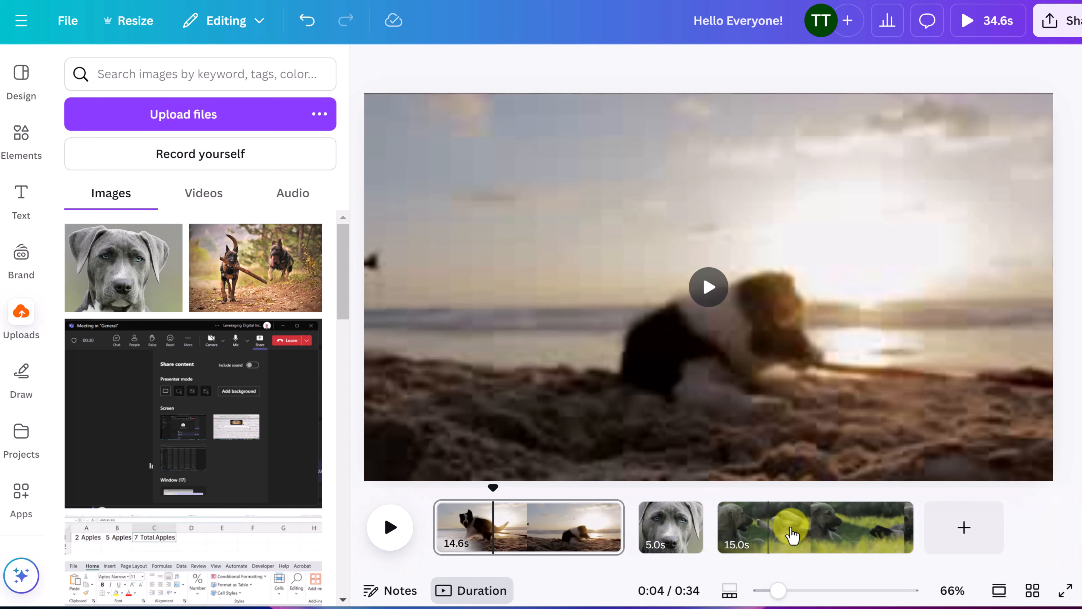
drag(778, 591, 867, 590)
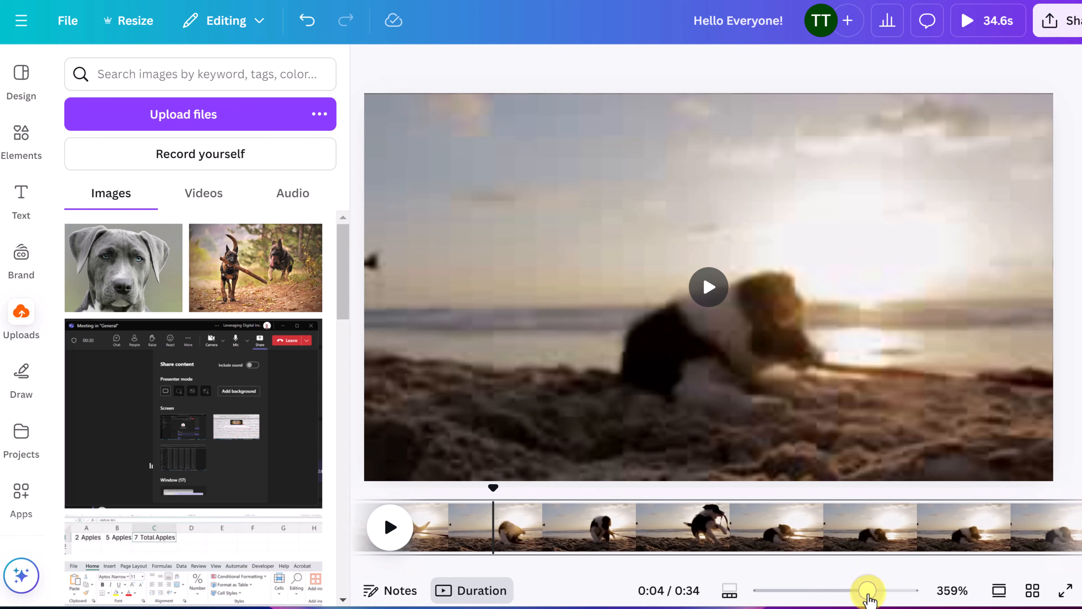
drag(493, 481, 537, 484)
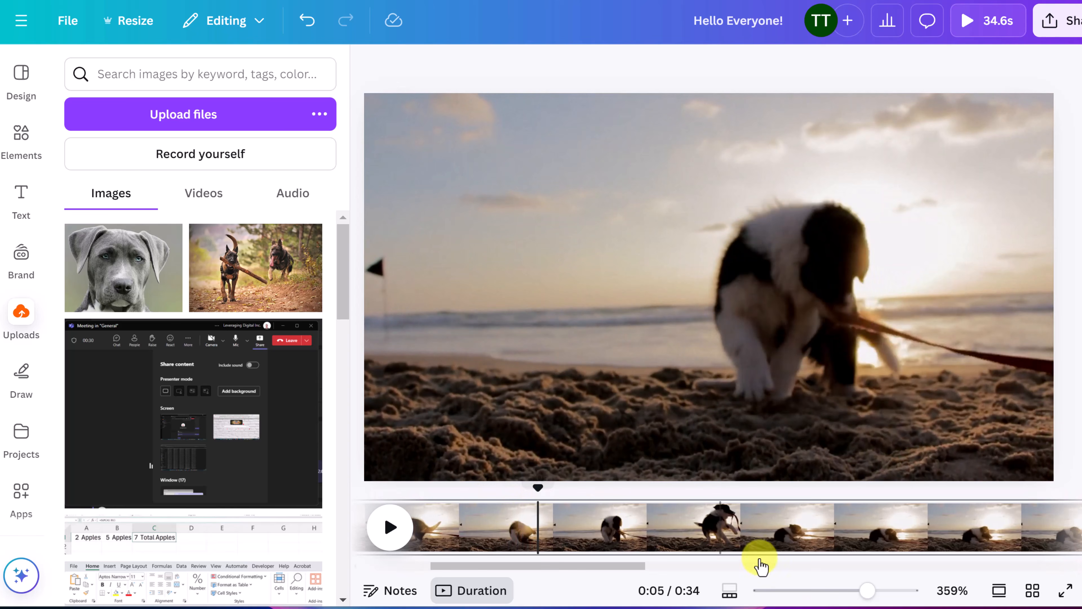
drag(866, 591, 770, 591)
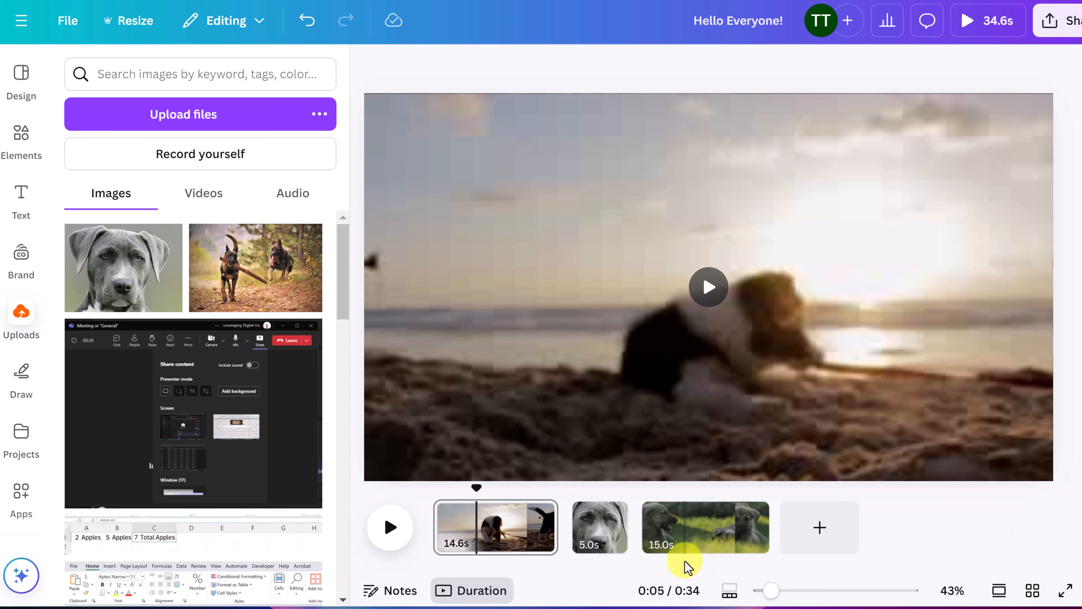
- Reorder the timeline so the grass dogs video comes before the grey dog picture, and close the uploads list
drag(693, 541, 770, 542)
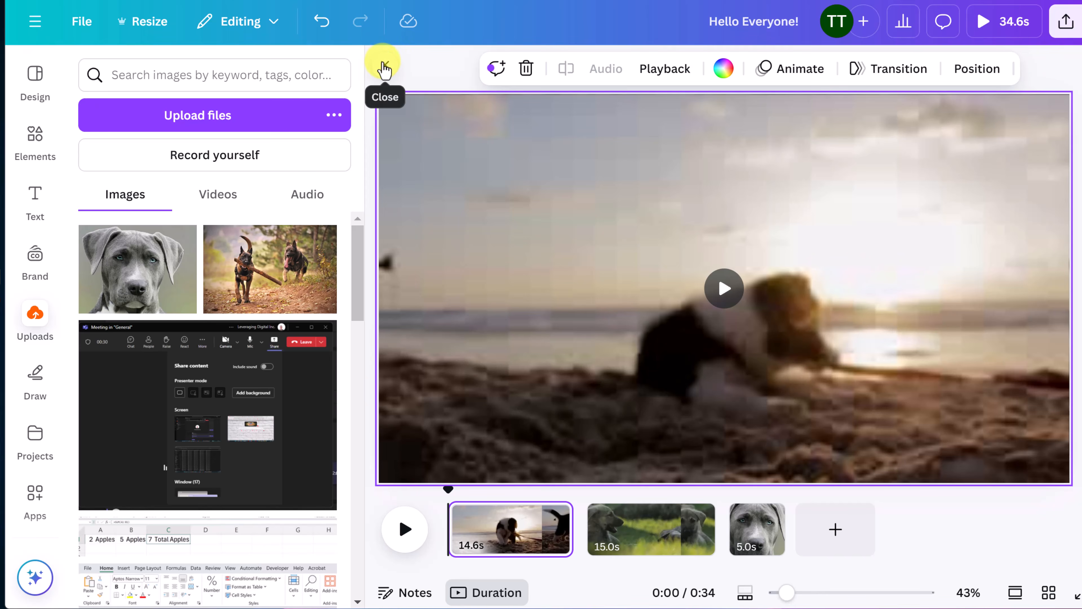
click(385, 68)
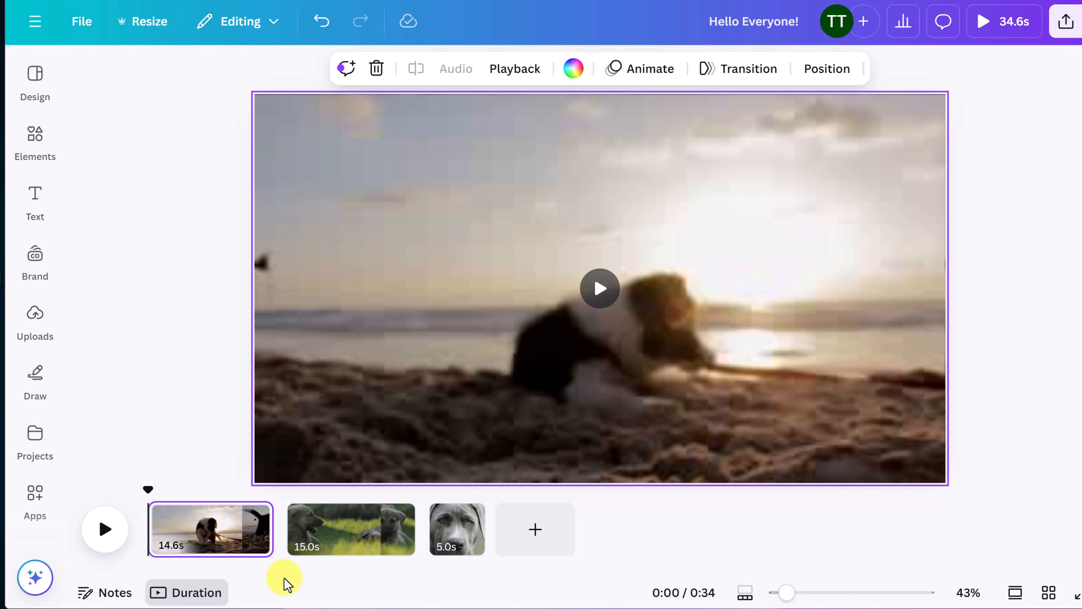
- Enlarge the timeline thumbnails to 95% and trim the beach dog video at its start and end to 5.6 s
drag(786, 593, 802, 593)
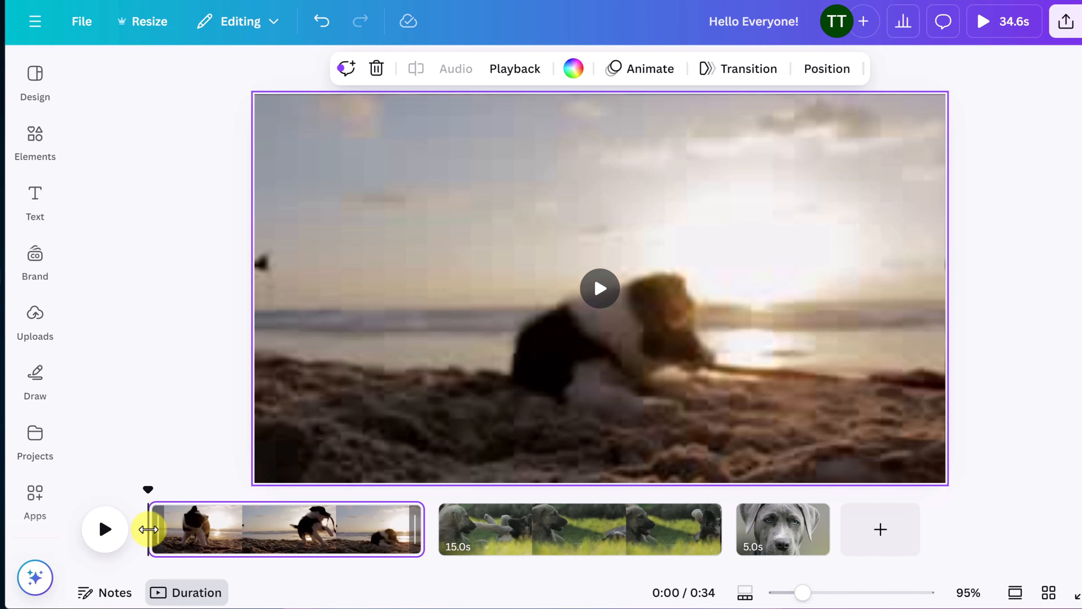
drag(148, 528, 230, 531)
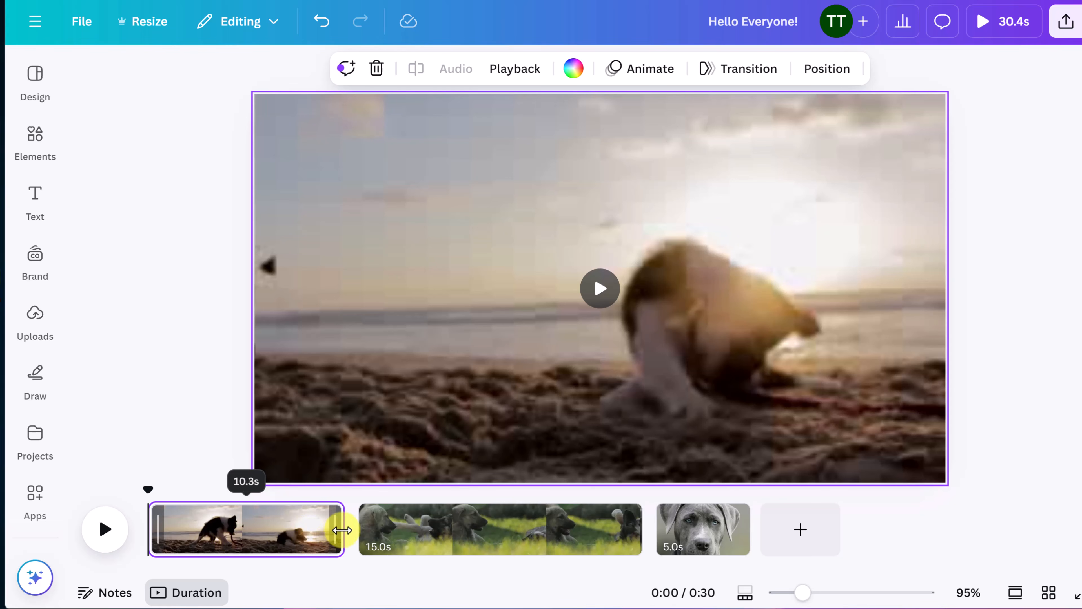
drag(341, 529, 254, 530)
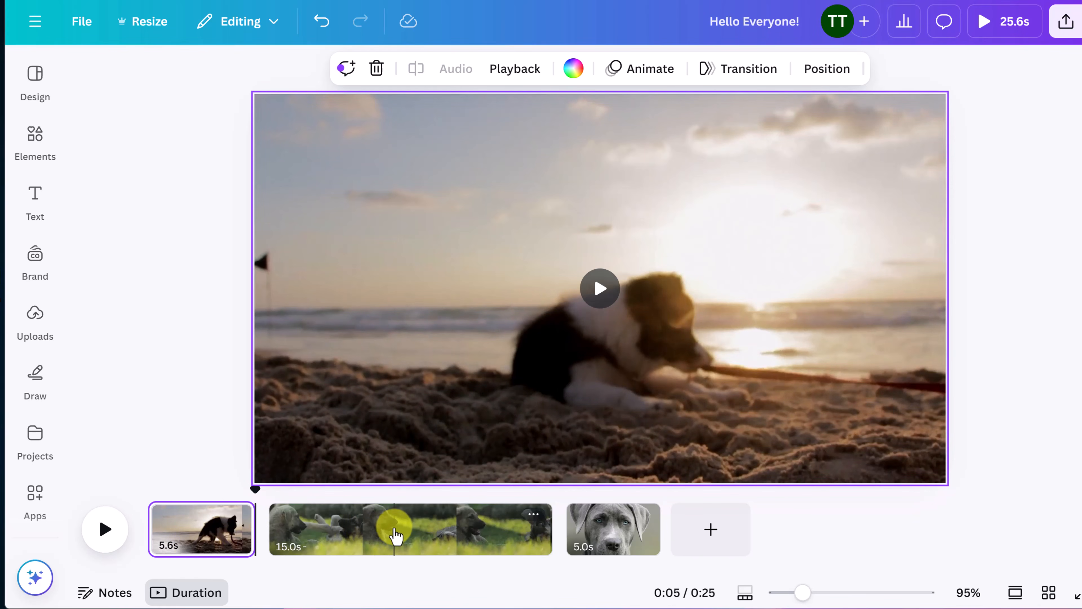
- Split the 15.0 s grass dogs video page into a 6.6 s part and an 8.3 s part
click(394, 529)
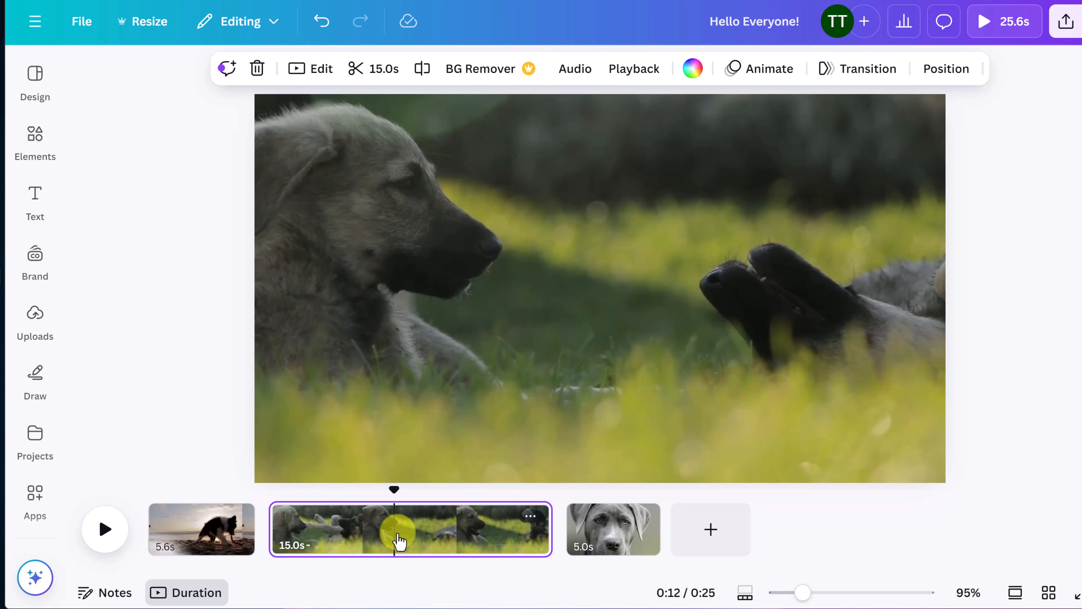
right_click(400, 540)
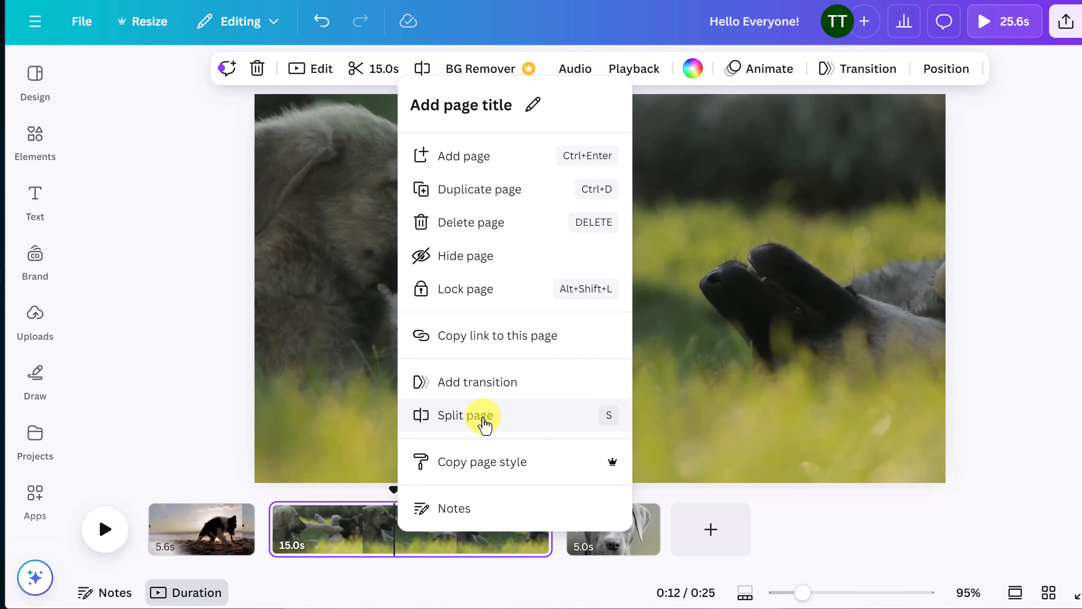
click(484, 422)
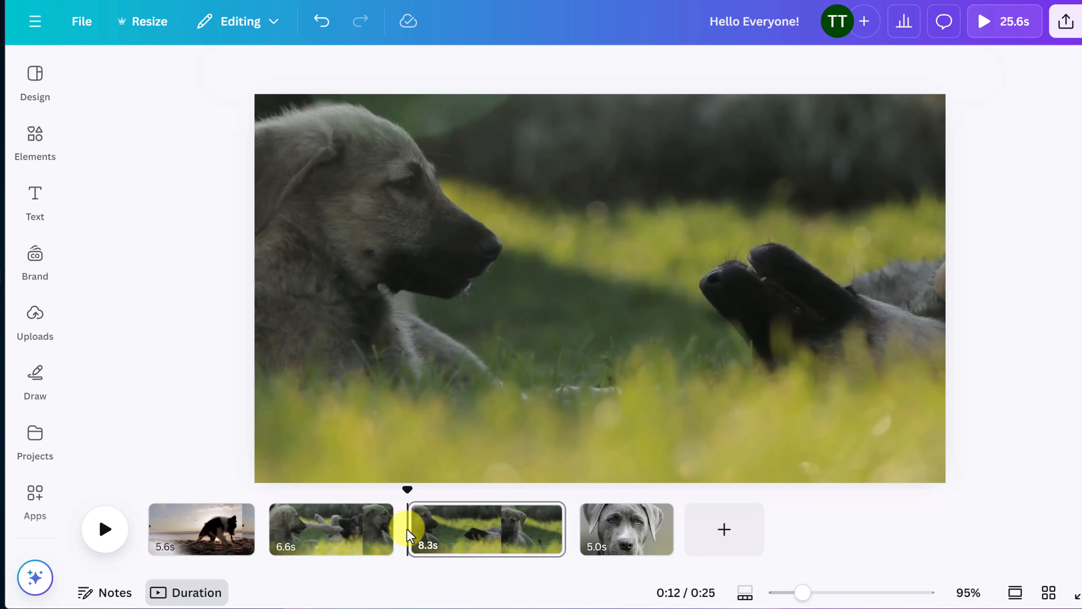
- Split the 8.3 s grass dogs page near its start into a 1.5 s part and a 6.8 s part
drag(410, 486, 441, 495)
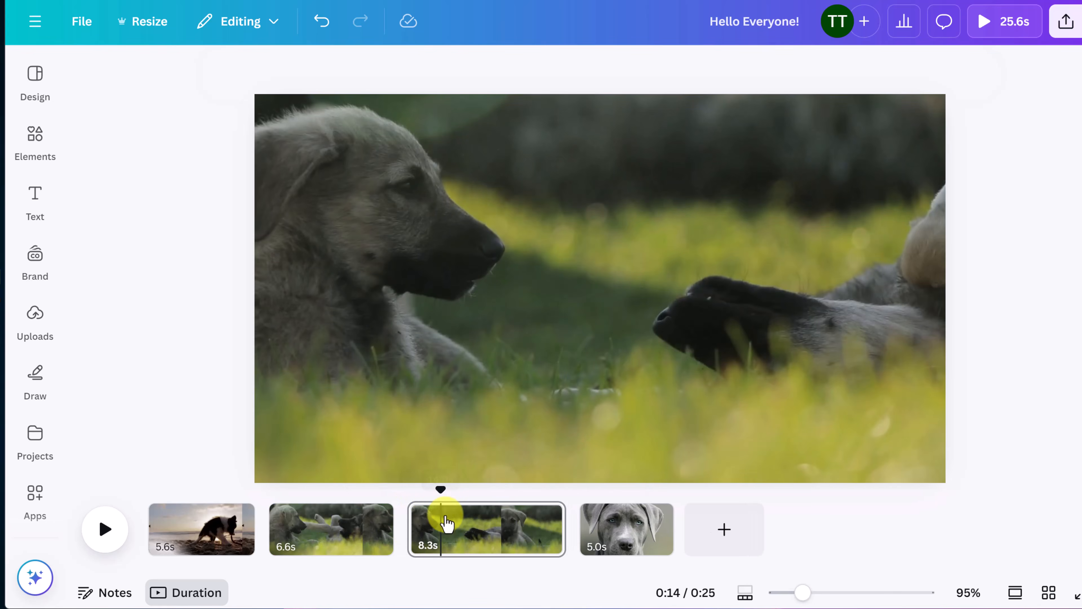
click(439, 534)
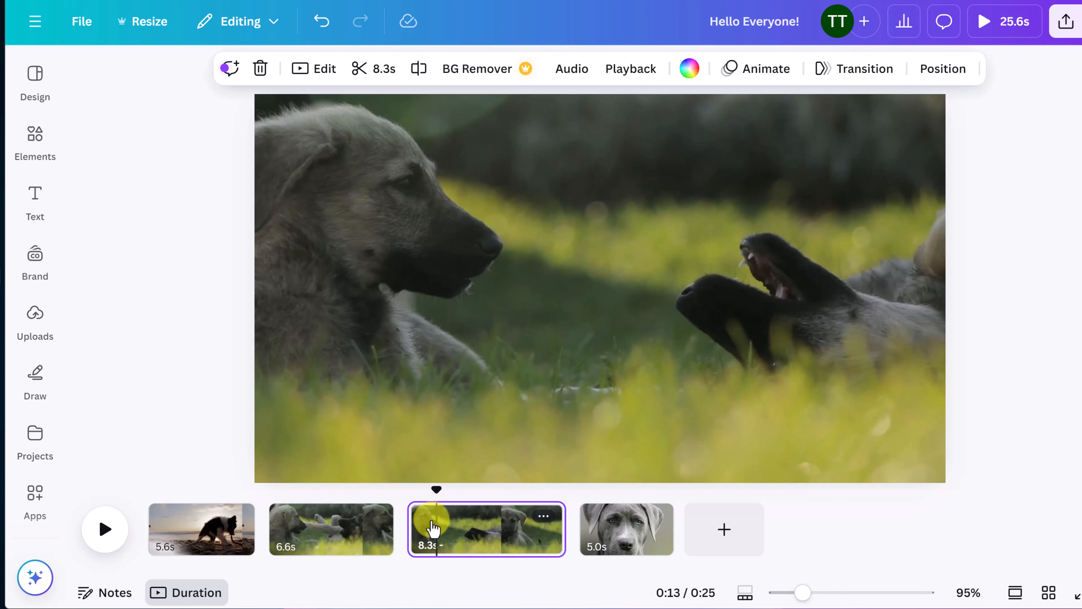
right_click(433, 528)
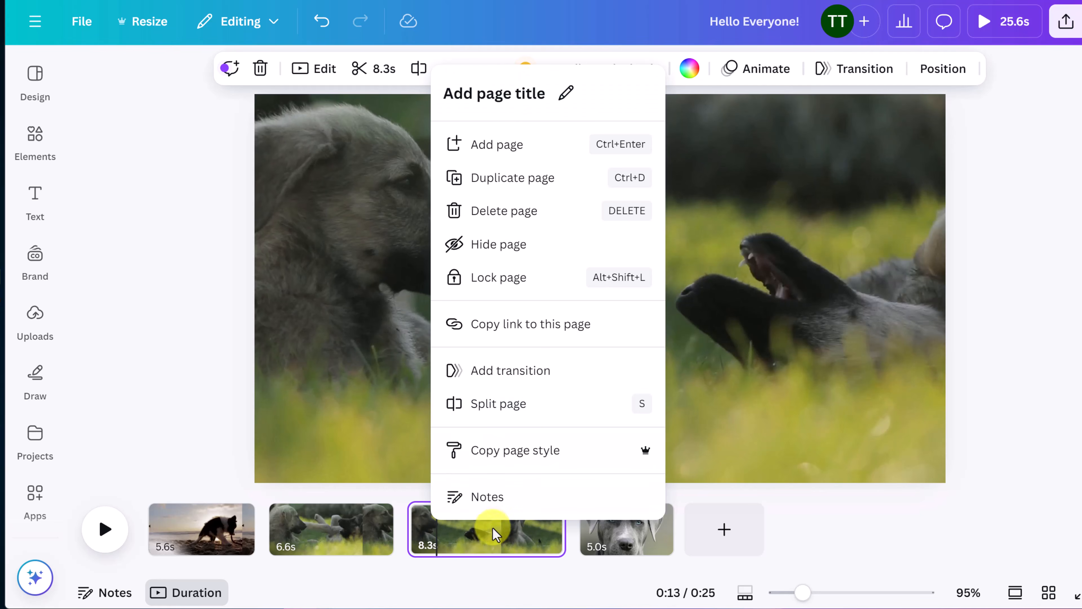
click(467, 543)
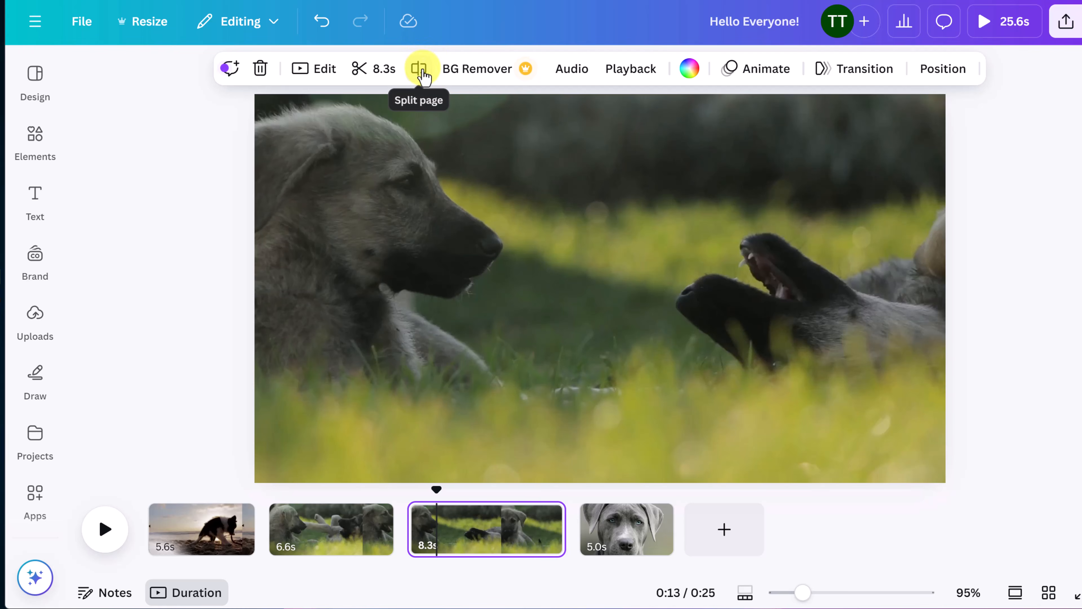
click(419, 69)
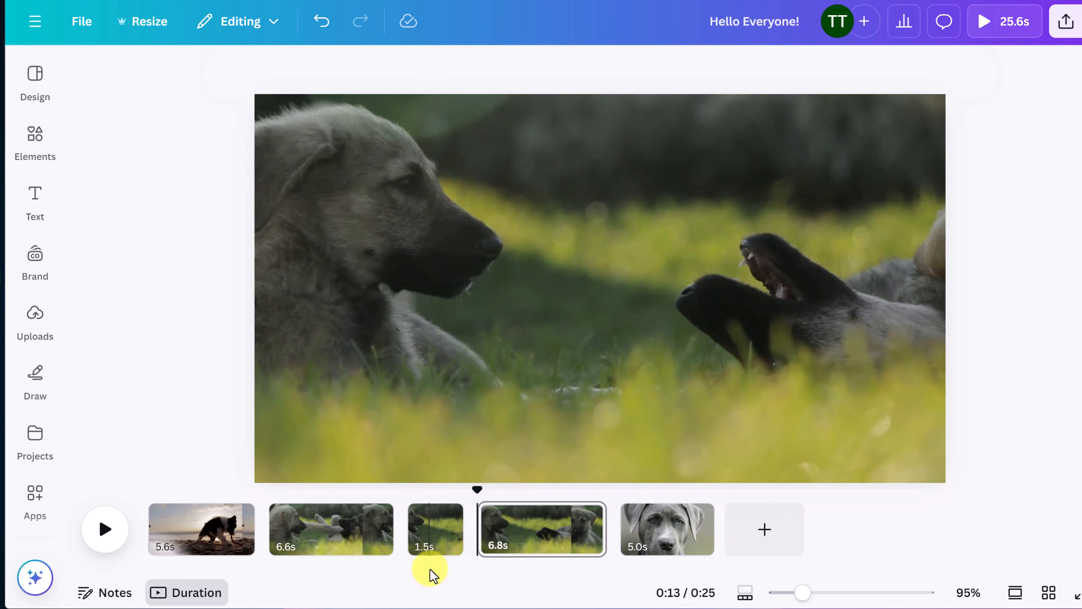
- Move the 1.5 s grass dogs clip behind the 6.8 s one and preview playback across their cut
click(441, 542)
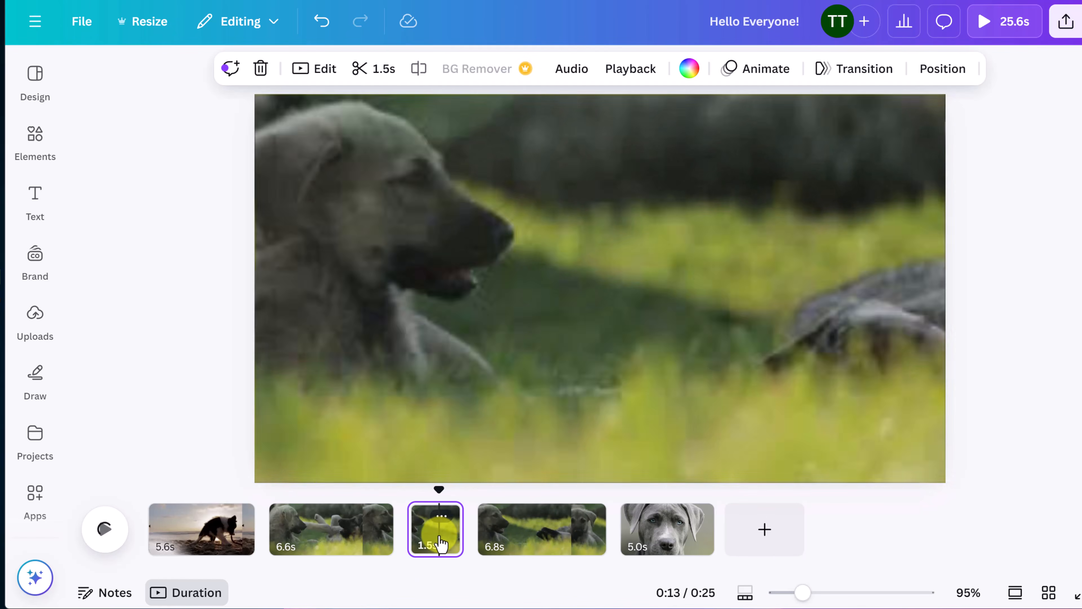
drag(441, 542, 579, 528)
drag(550, 489, 524, 490)
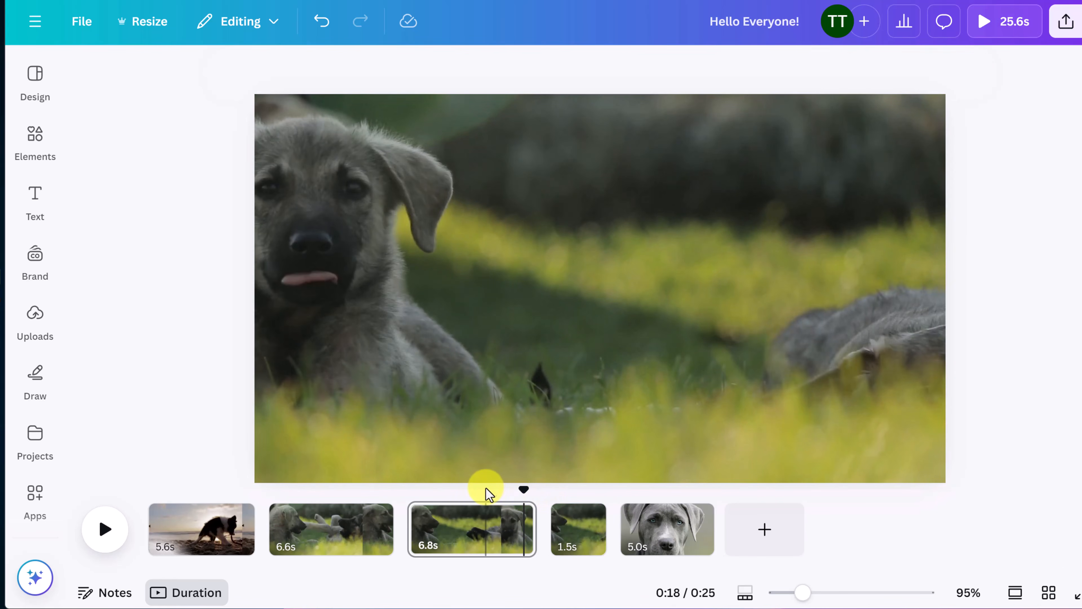
key(space)
key(space)
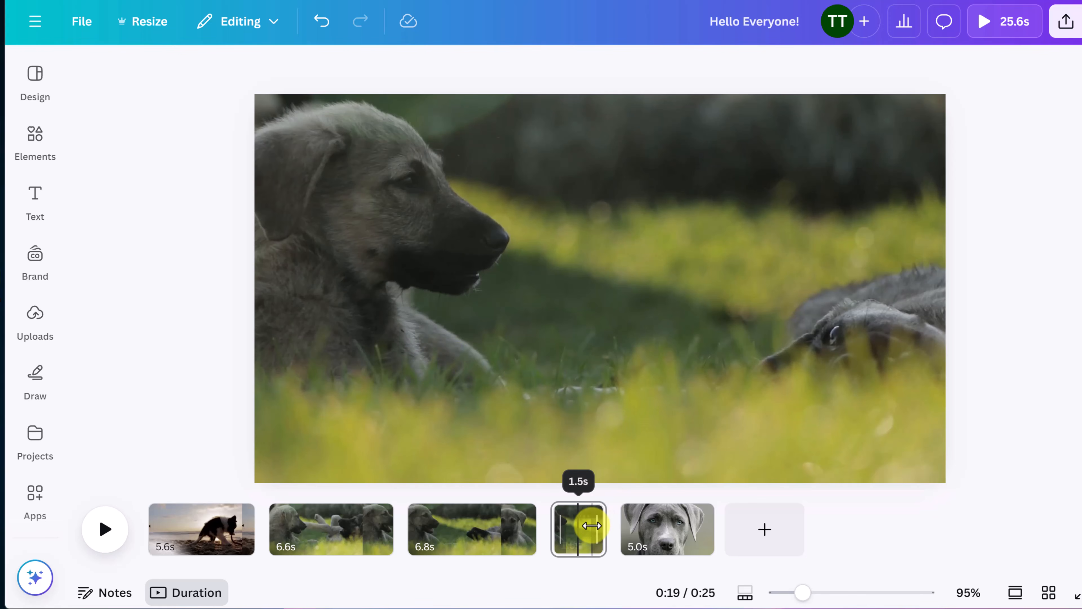
- Delete the 1.5 s grass dogs clip and extend the grey dog picture's duration to 11.4 s
click(591, 525)
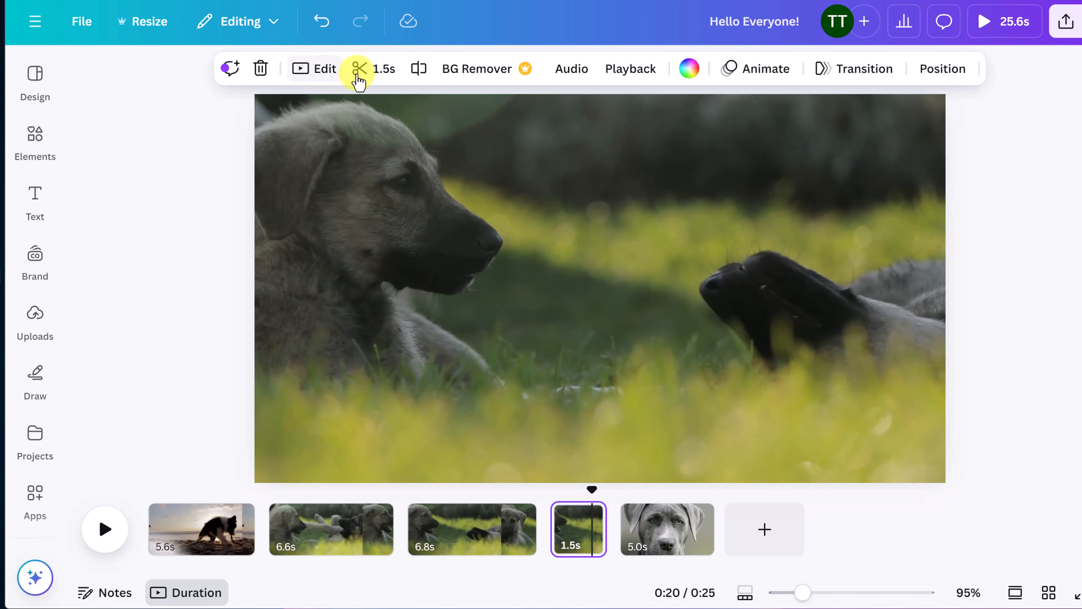
click(260, 69)
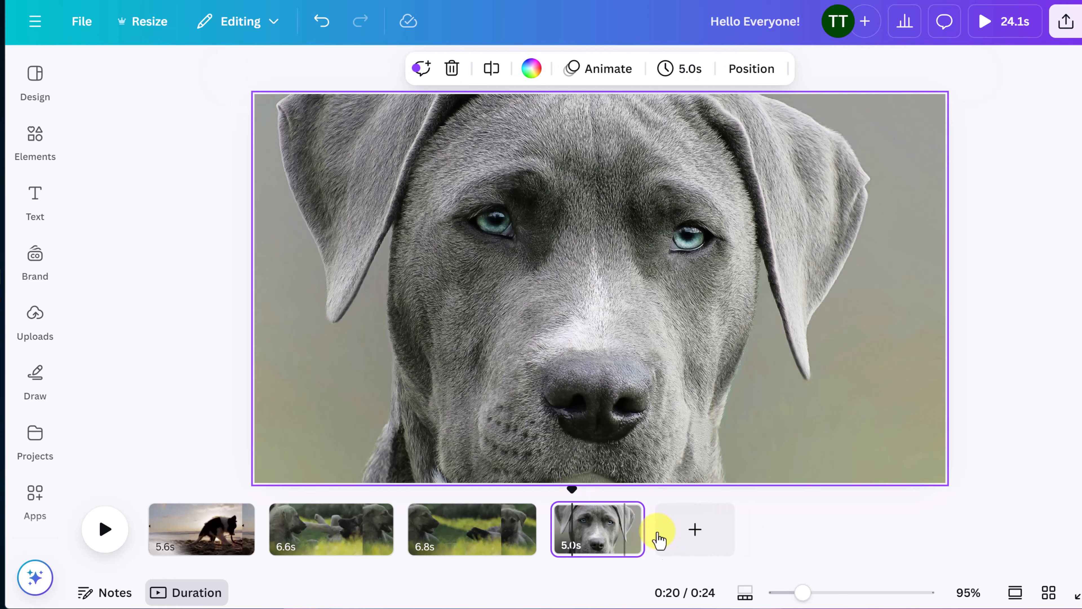
drag(642, 542, 766, 539)
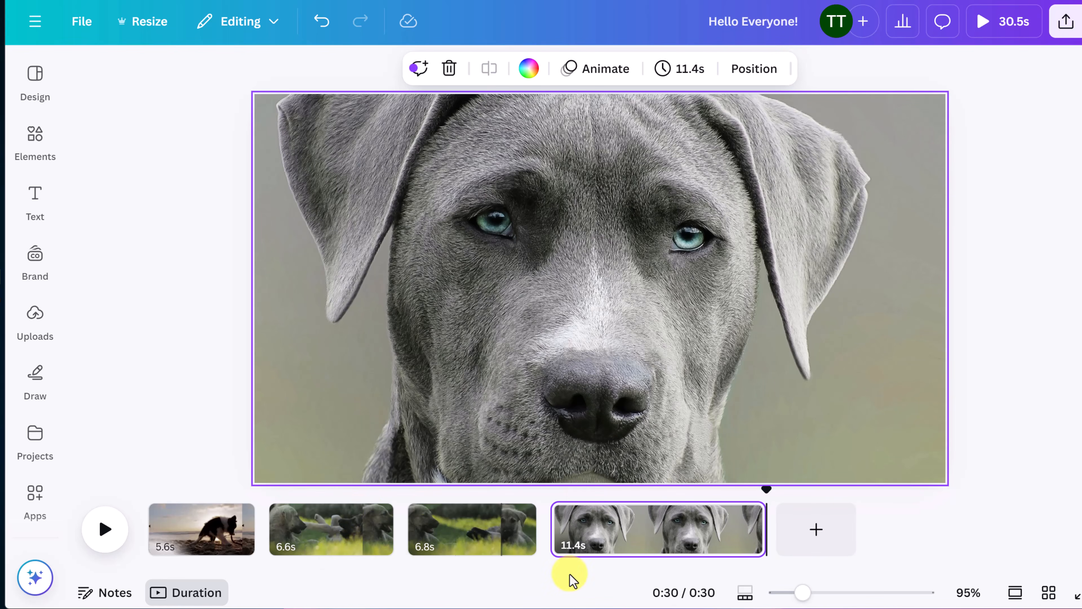
- Set the beach dog video's speed to 0.5 and preview its playback from about 1.2 s
click(207, 539)
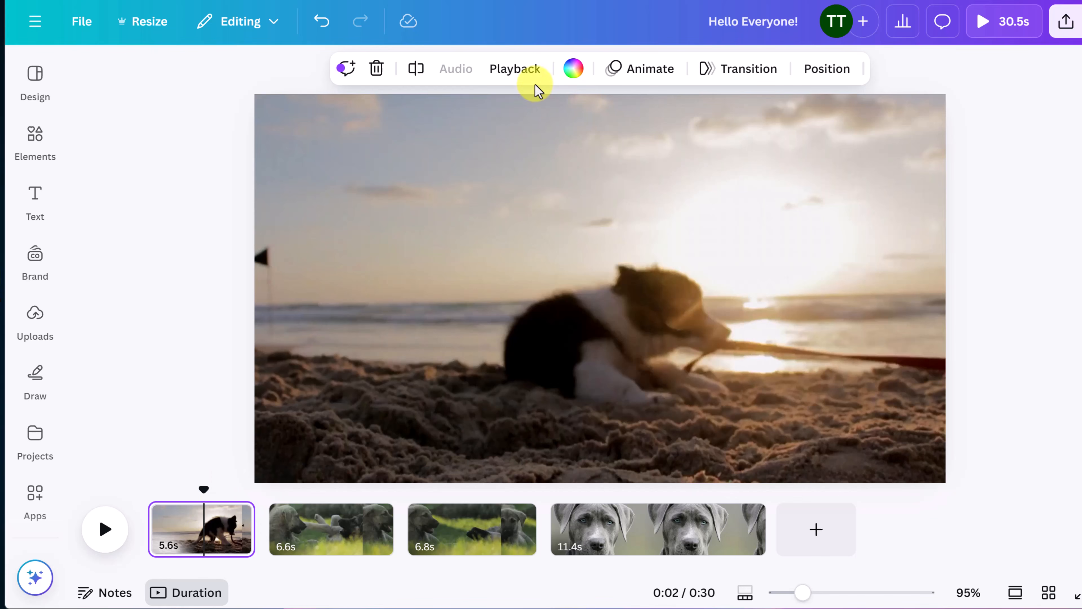
click(525, 73)
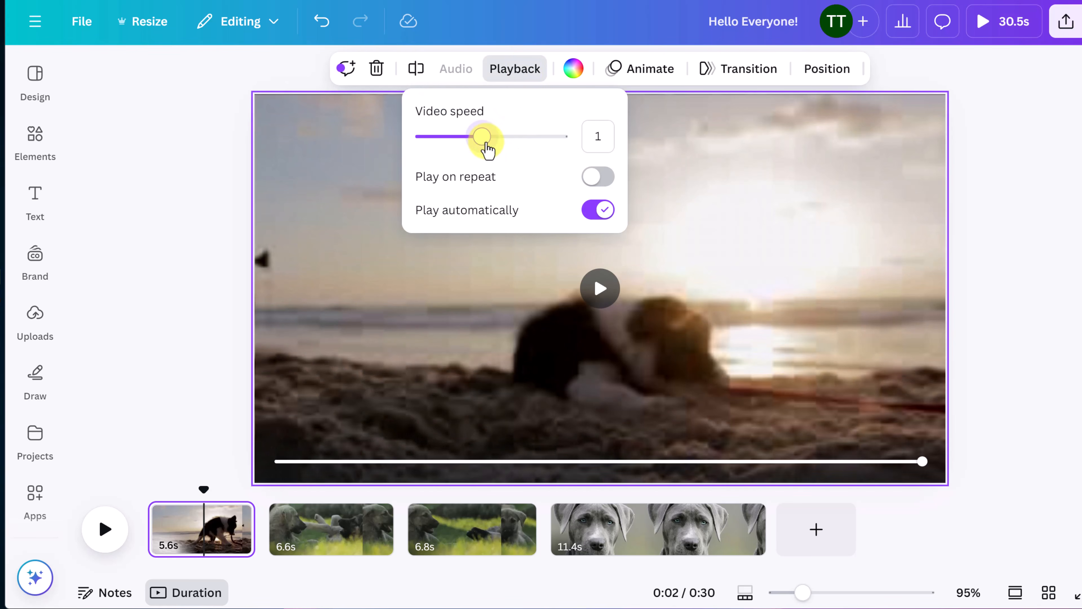
drag(485, 144, 450, 147)
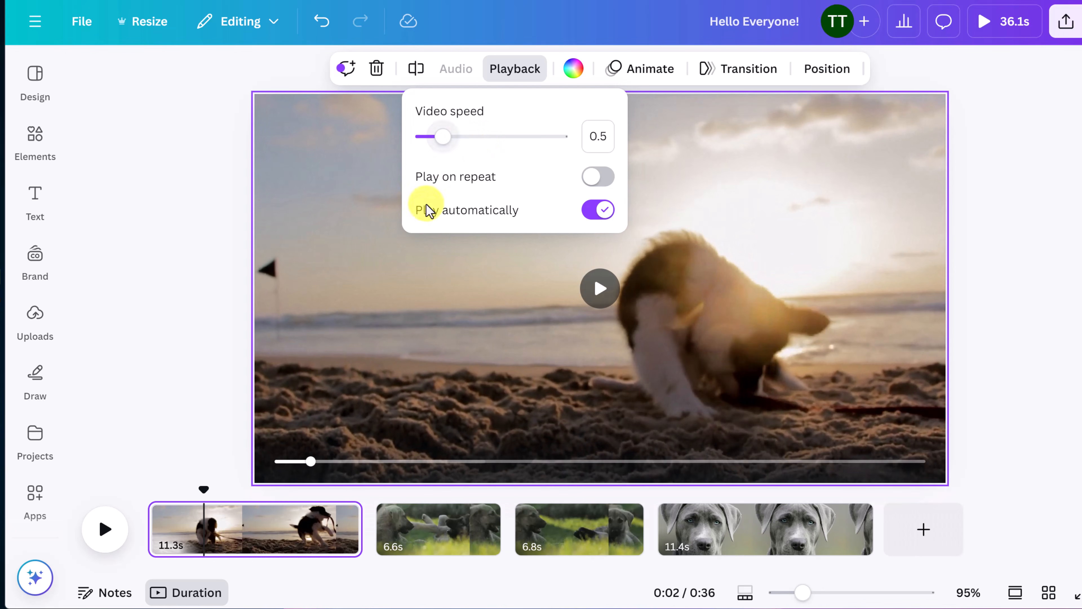
drag(204, 492, 172, 490)
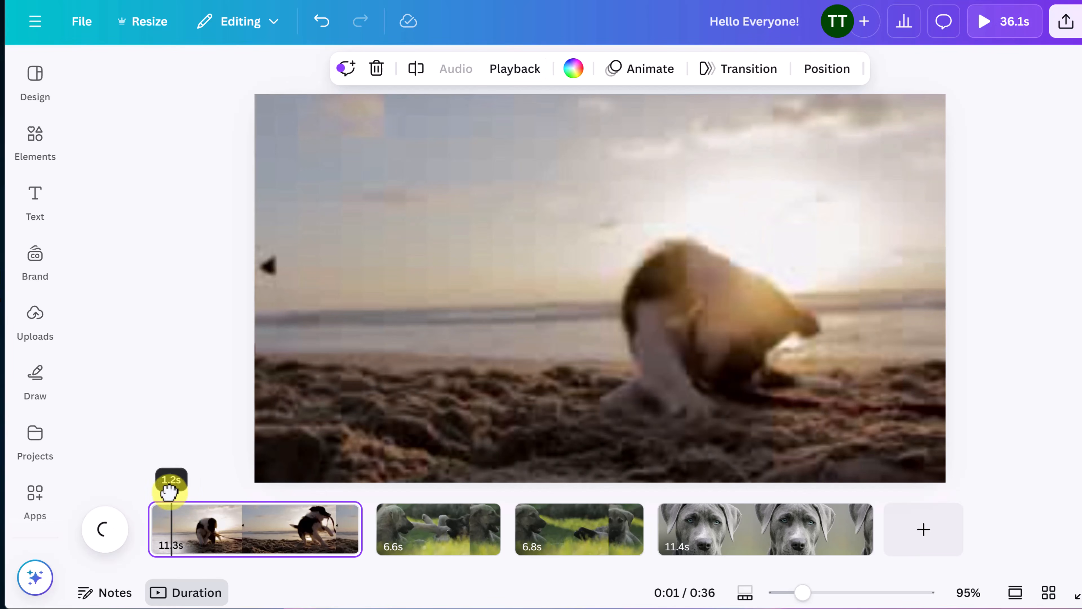
key(space)
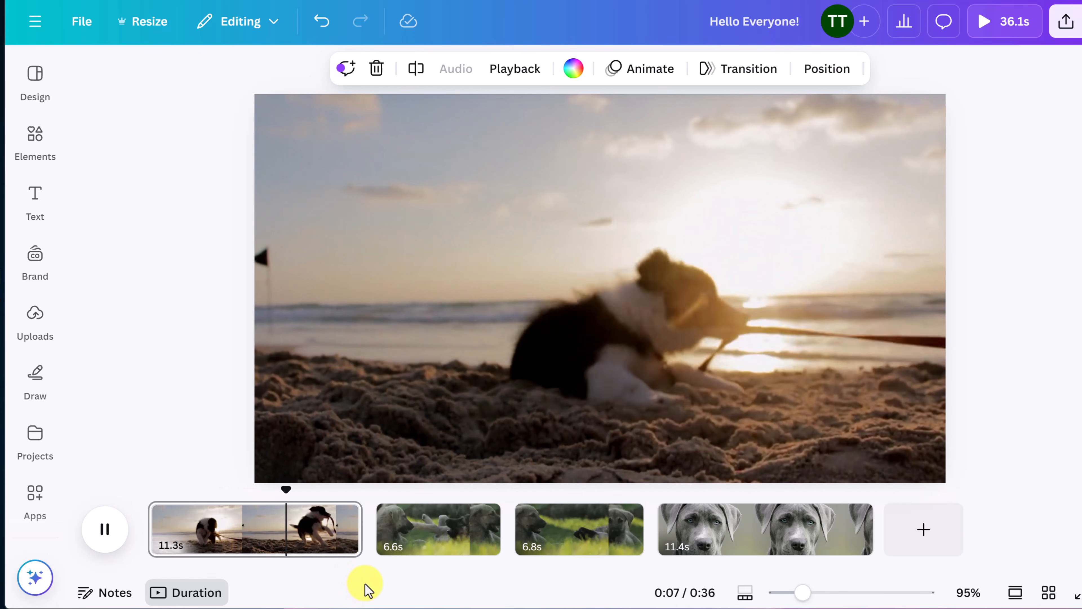
key(space)
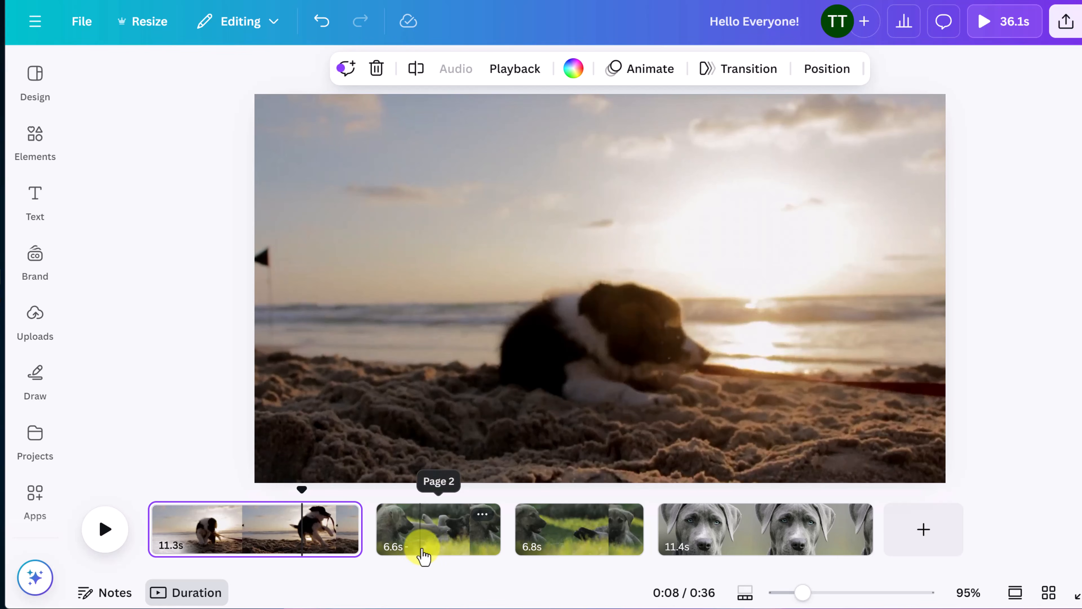
- Adjust the trim of the first grass dogs clip by extending its end to a length of 10.8 s
click(424, 553)
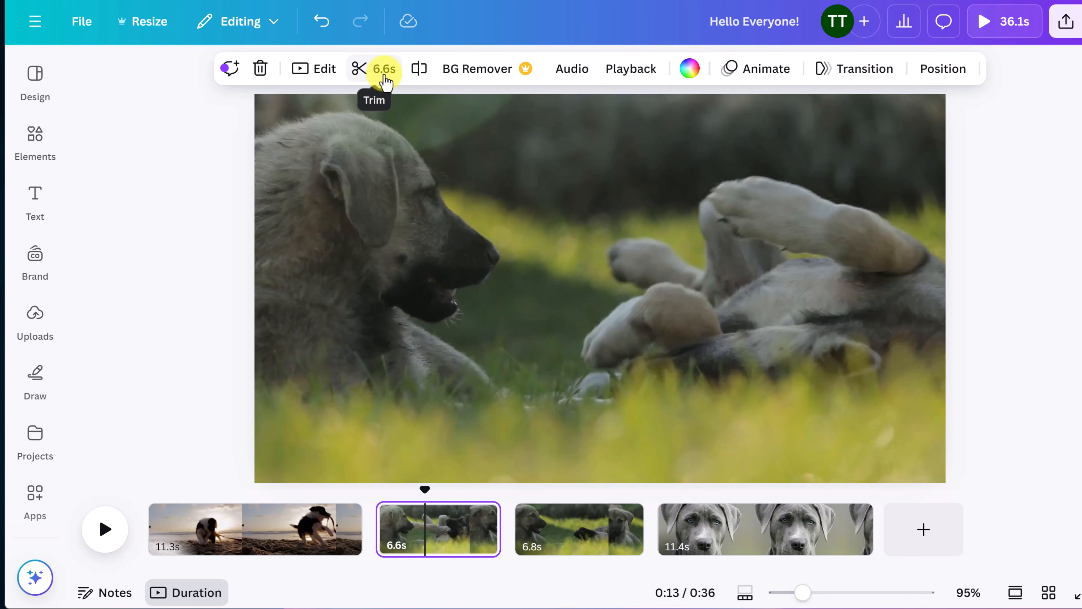
click(385, 73)
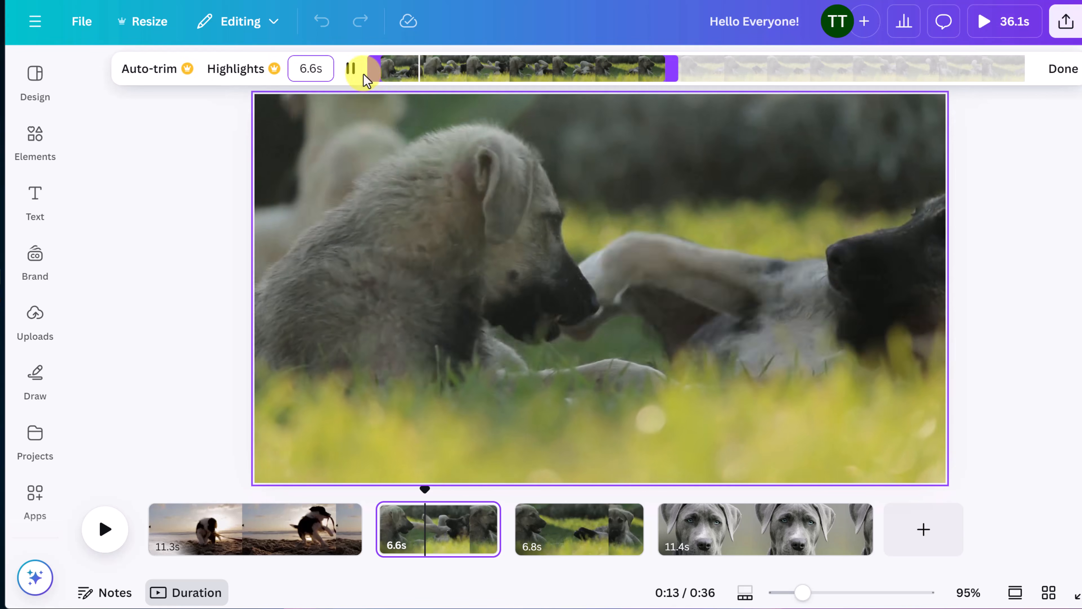
click(350, 69)
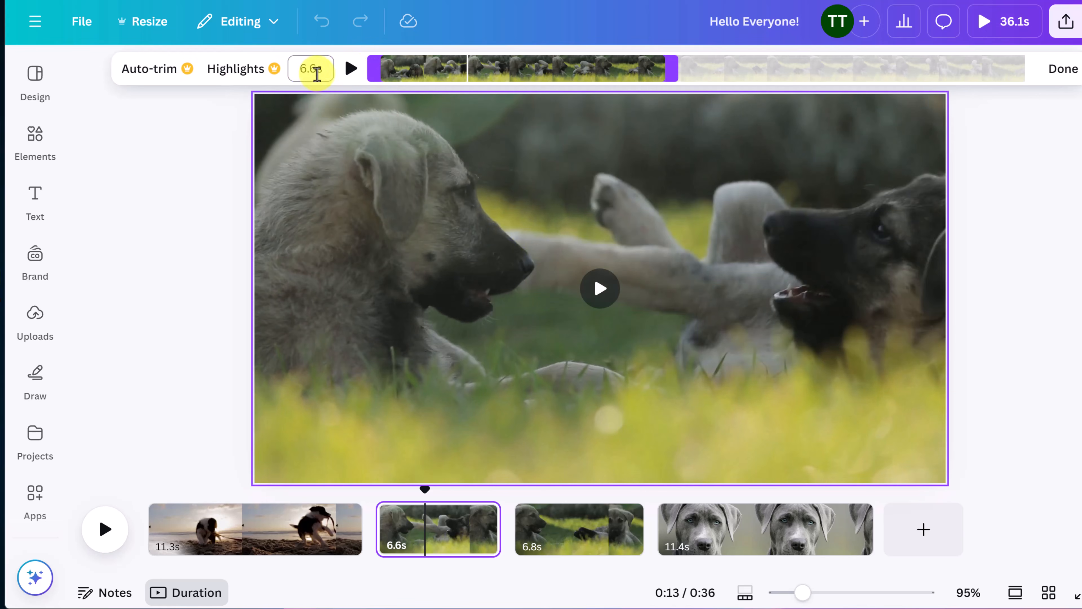
drag(677, 73, 847, 80)
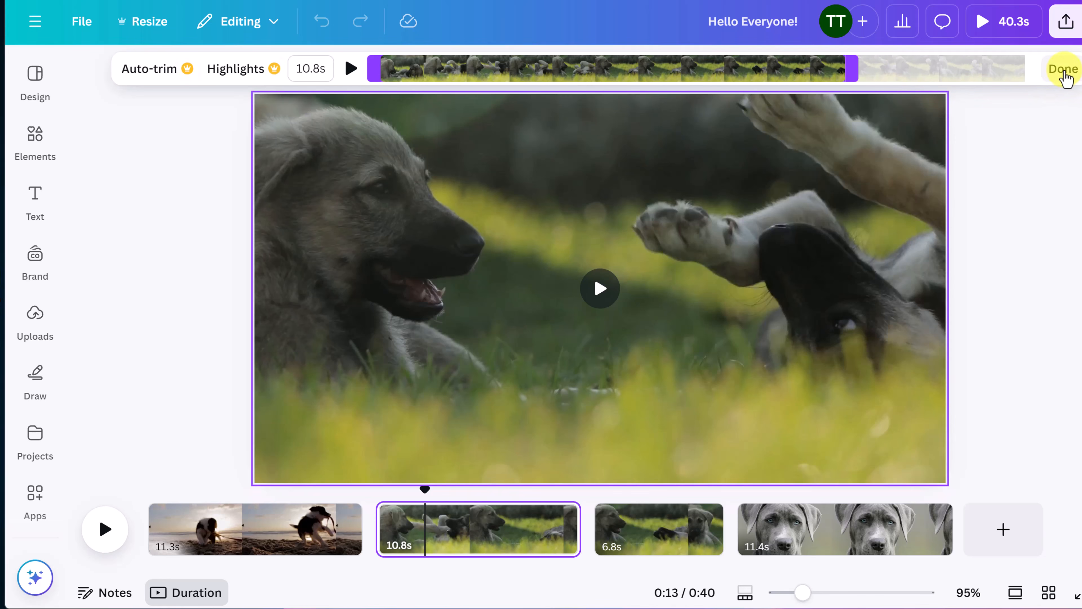
click(1063, 69)
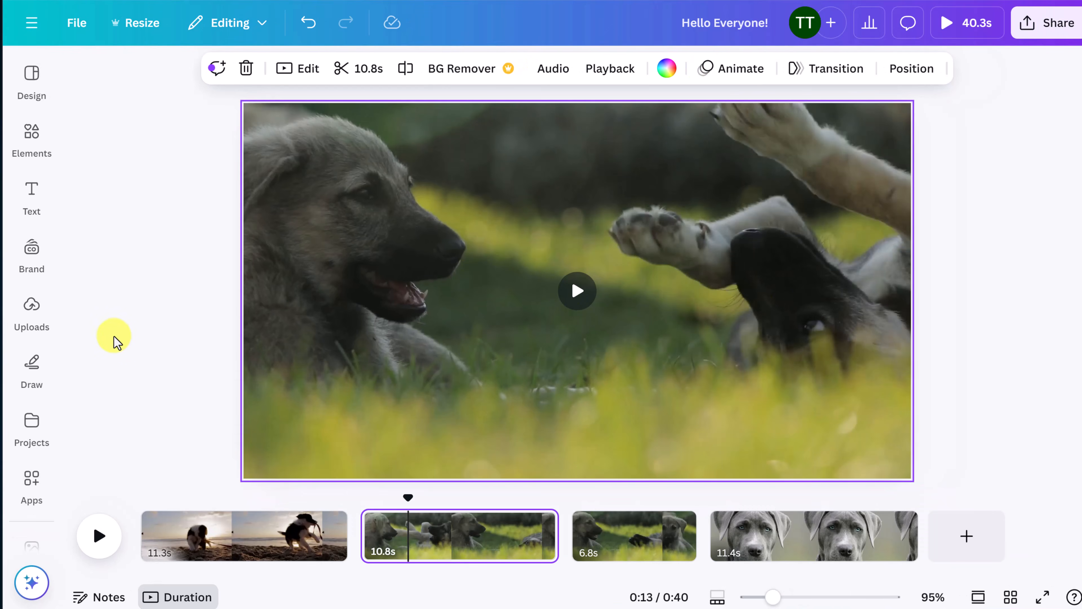
- Insert the uploaded 17.0 s brown puppy video as its own page after the beach dog video
click(32, 309)
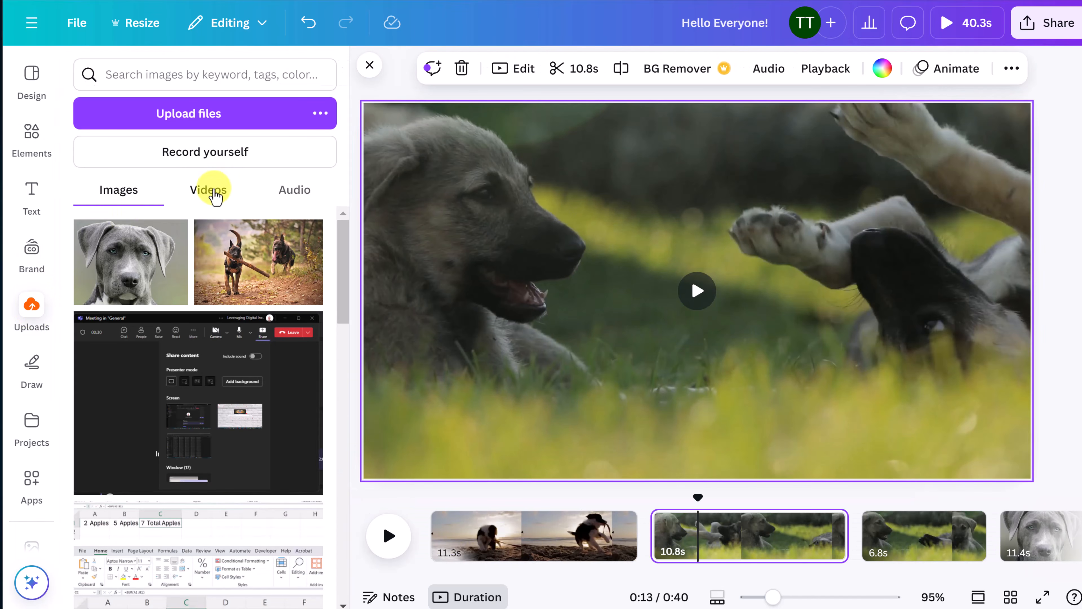
click(212, 191)
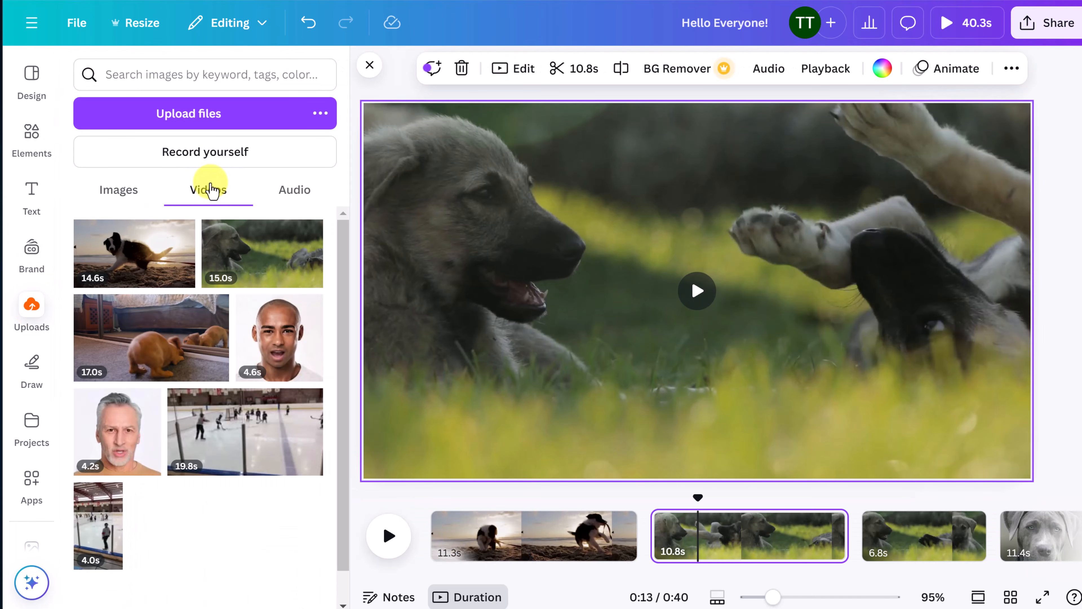
click(160, 366)
drag(159, 360, 647, 546)
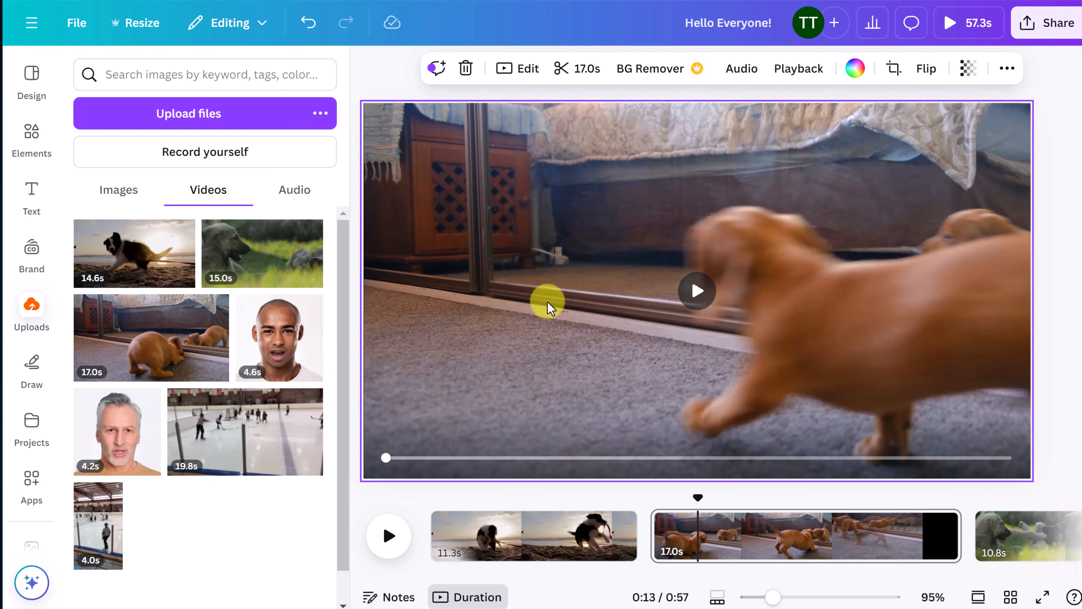
- Detach the puppy video from the page background, shrink it to under half the page width and place it in the upper-left corner
right_click(516, 287)
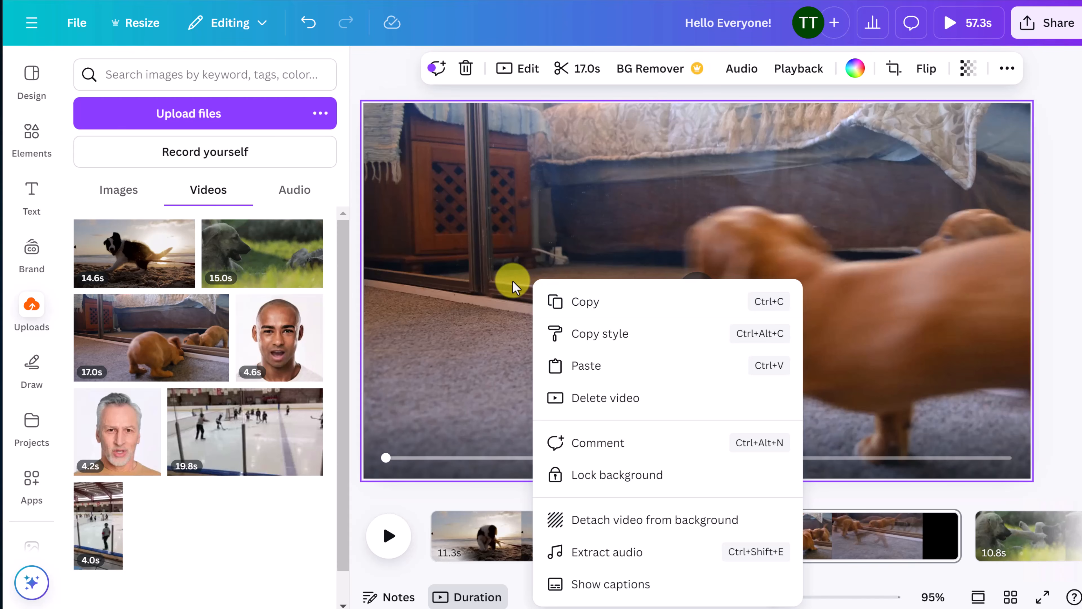
click(651, 530)
drag(432, 438, 656, 273)
drag(713, 244, 413, 210)
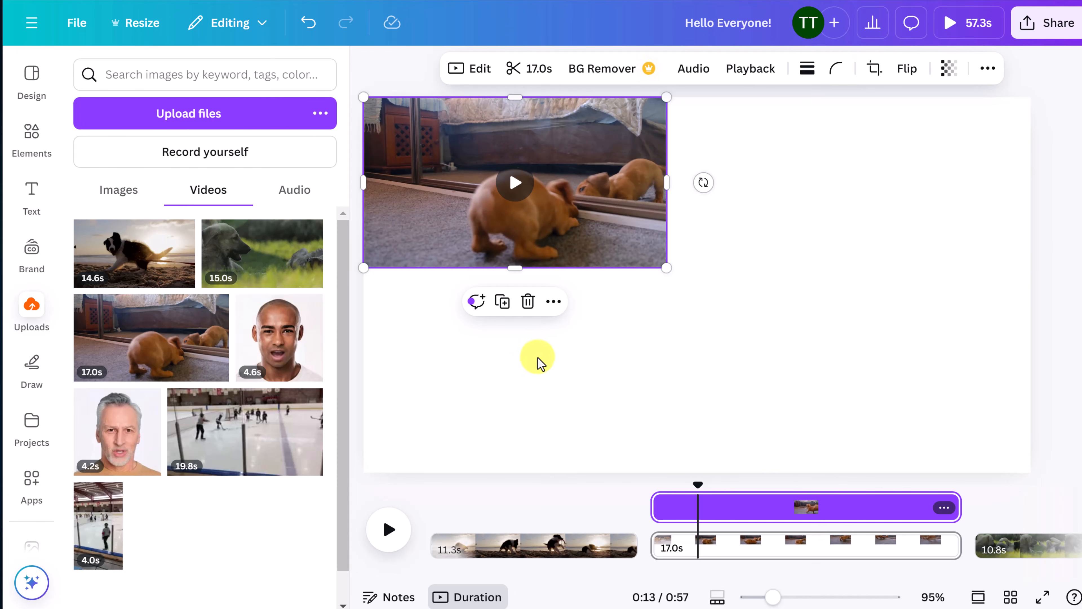
- Add the uploaded 15.0 s grass dogs video to the page, shrink it and place it in the lower-left corner below the puppy video
click(274, 268)
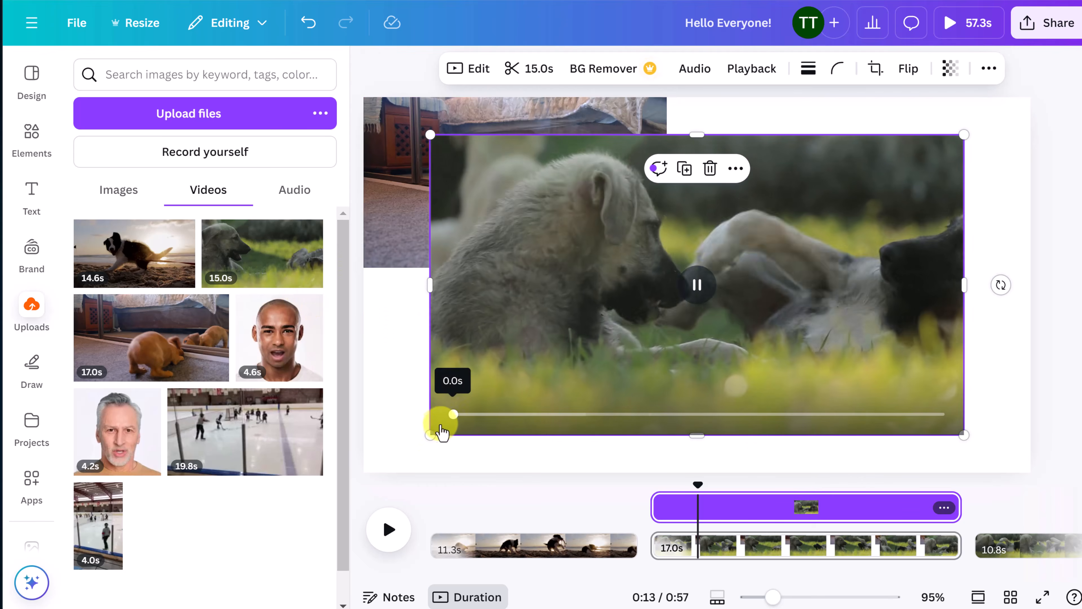
drag(429, 431, 584, 357)
drag(661, 271, 444, 398)
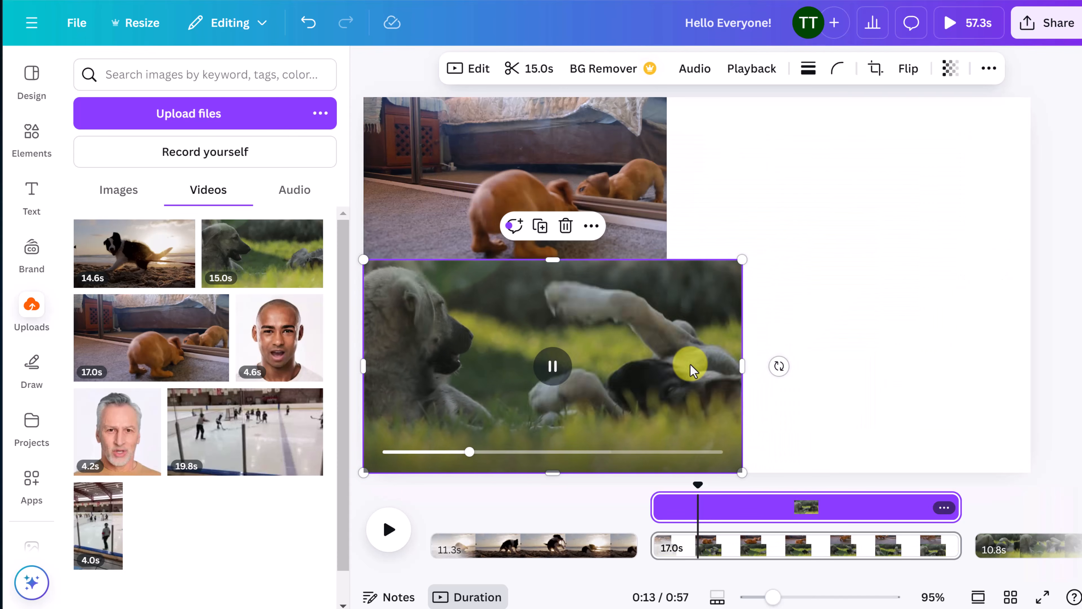
- Add the uploaded 14.6 s beach dog video over the page's right half and crop both sides to a roughly square area around the dog
click(134, 254)
drag(628, 271, 929, 294)
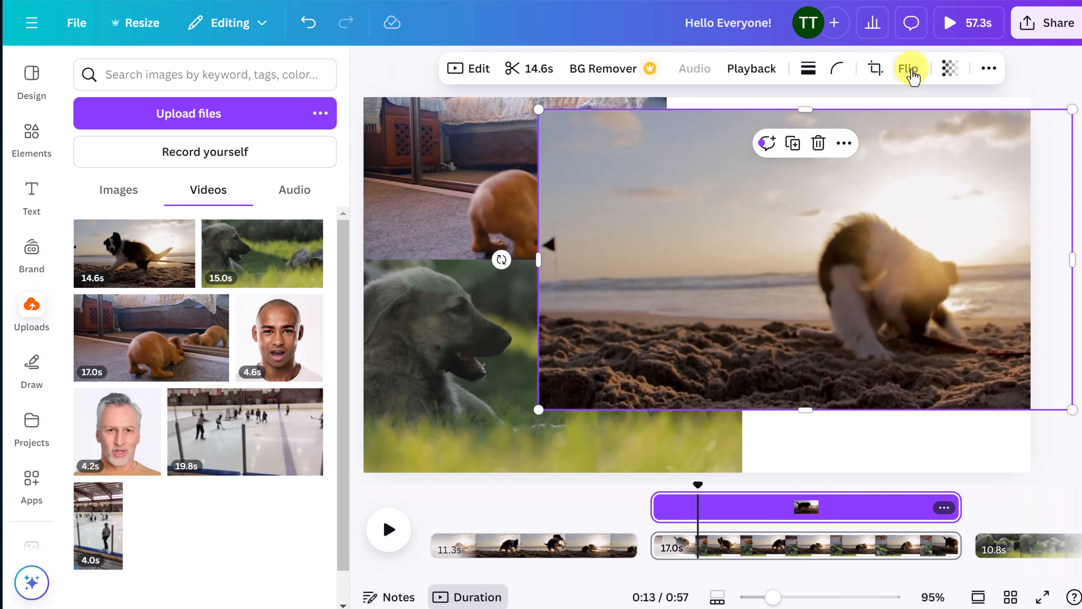
click(876, 72)
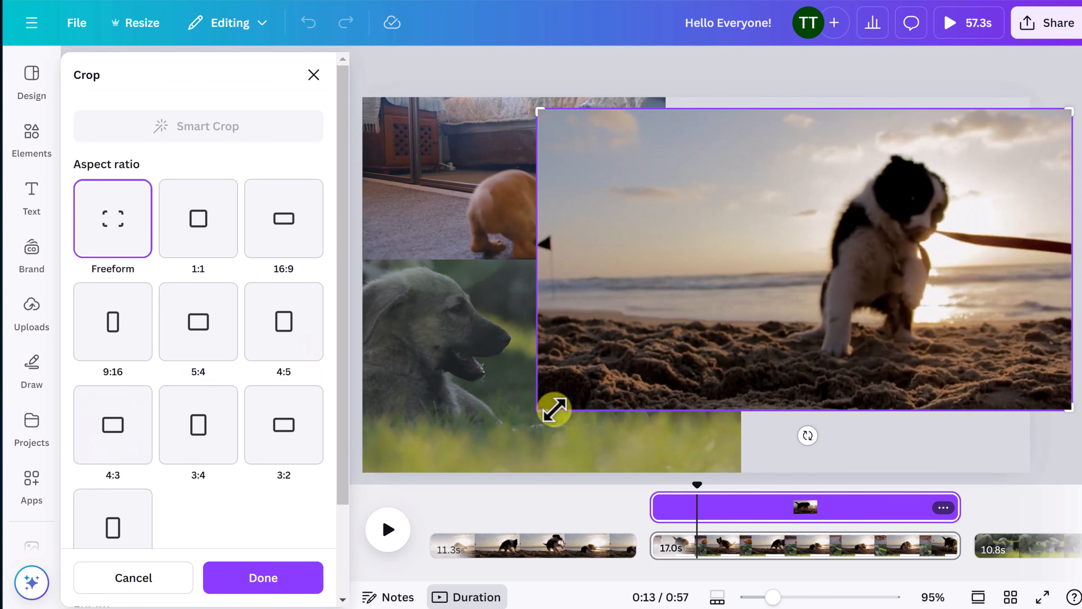
drag(540, 409, 762, 410)
drag(1055, 412, 1033, 412)
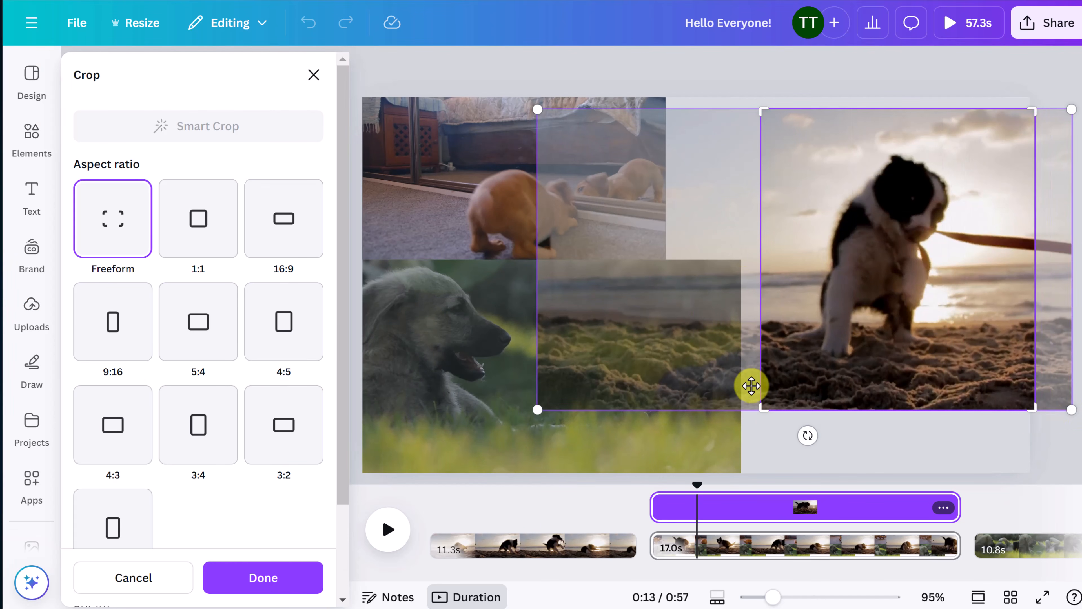
key(Return)
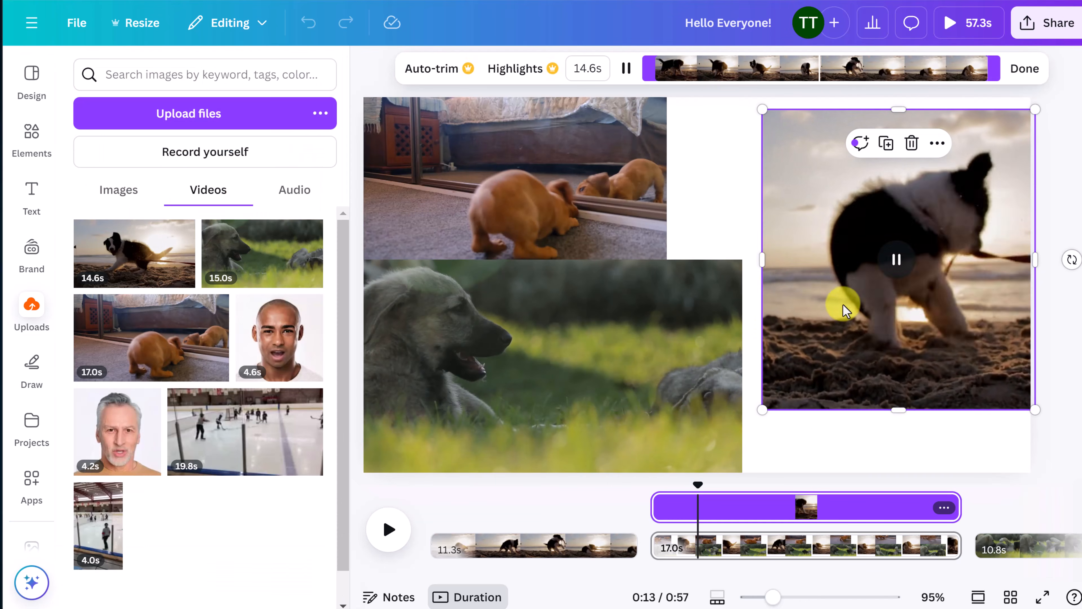
- Align the cropped beach dog video with the page's right edge and stretch it to the full page height
drag(831, 309, 825, 298)
drag(893, 397, 903, 471)
click(637, 396)
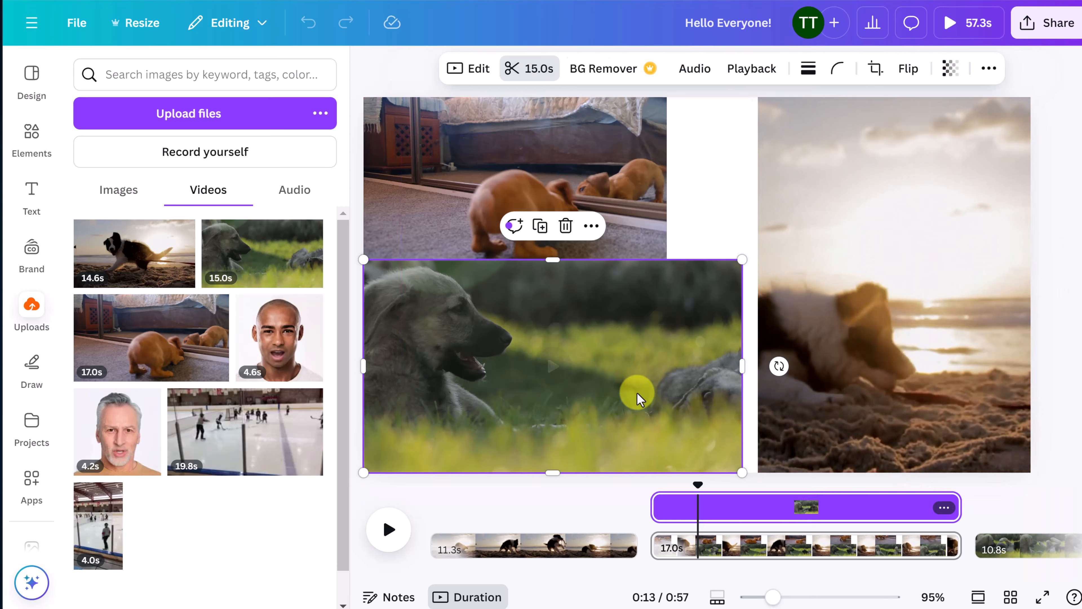
- Widen the puppy and grass dogs videos until both meet the beach dog video, closing the white gap
click(596, 165)
drag(659, 181, 756, 181)
click(720, 386)
drag(742, 365, 757, 366)
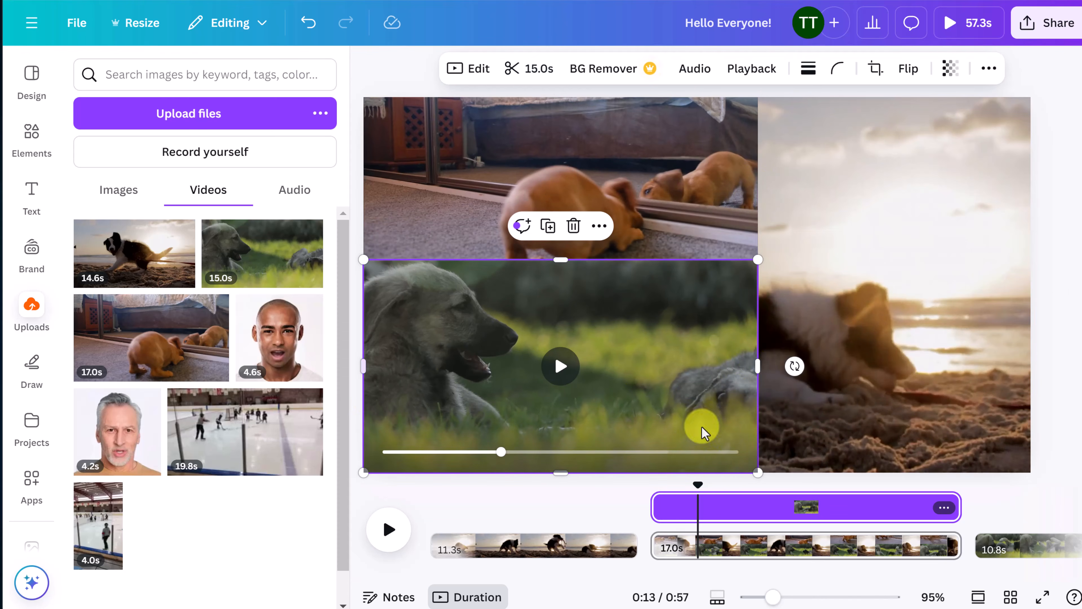
- Play the video from the start of the three-video page to check the clips together
click(625, 502)
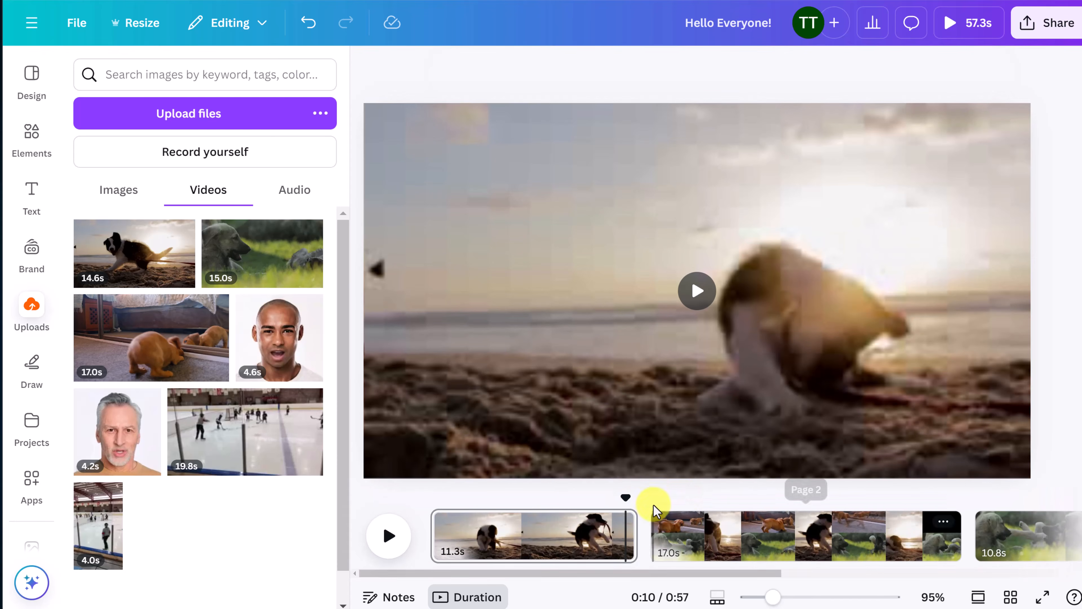
click(645, 491)
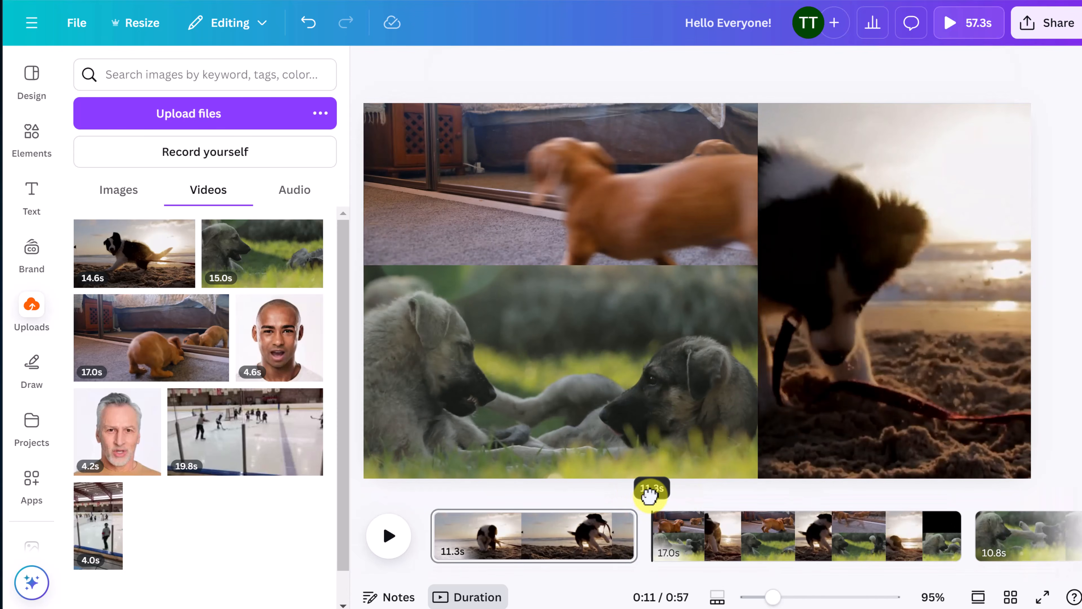
click(388, 537)
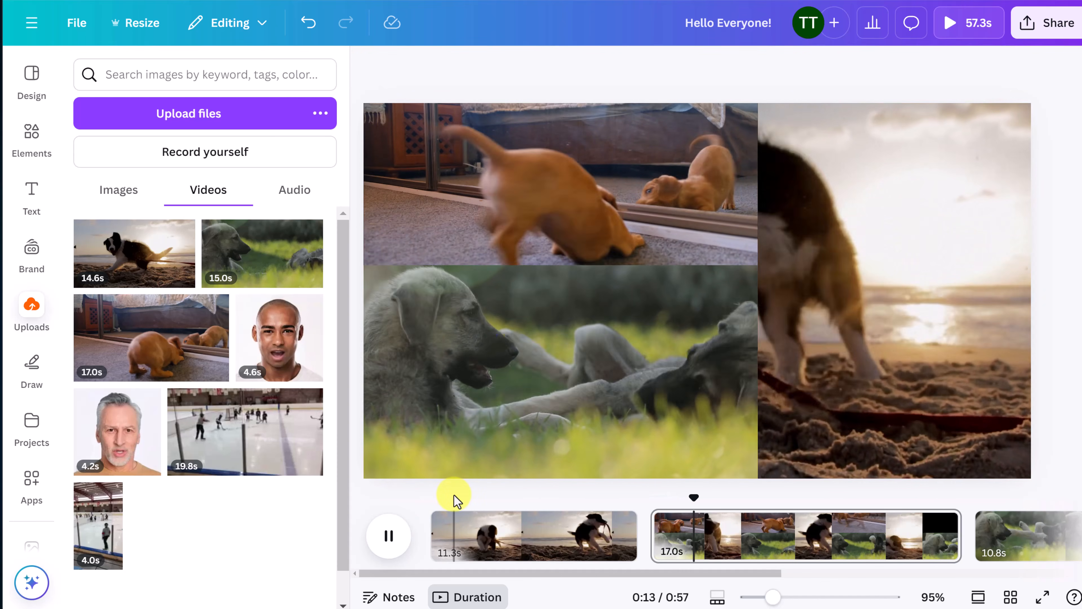
key(space)
- Delete the grass dogs video and try the red Bold Geometry background color on the page, undoing both changes
click(554, 353)
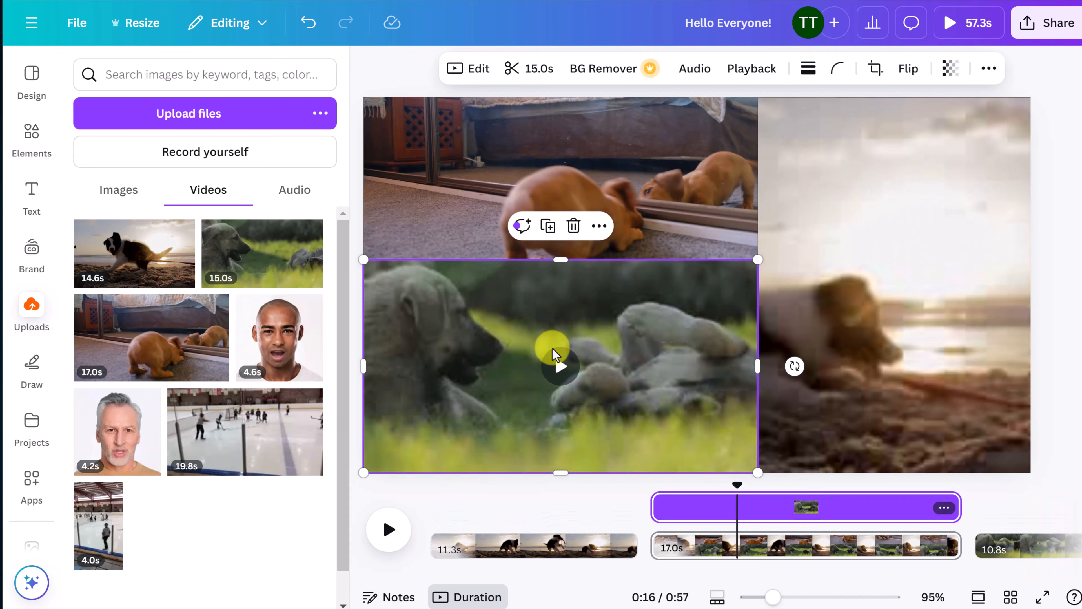
click(574, 225)
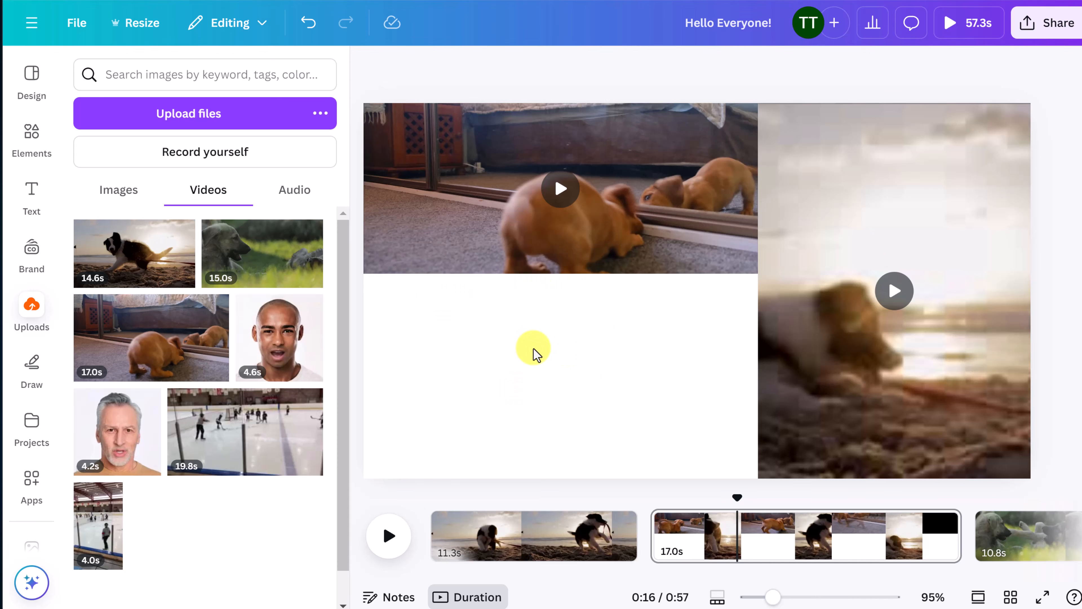
click(603, 367)
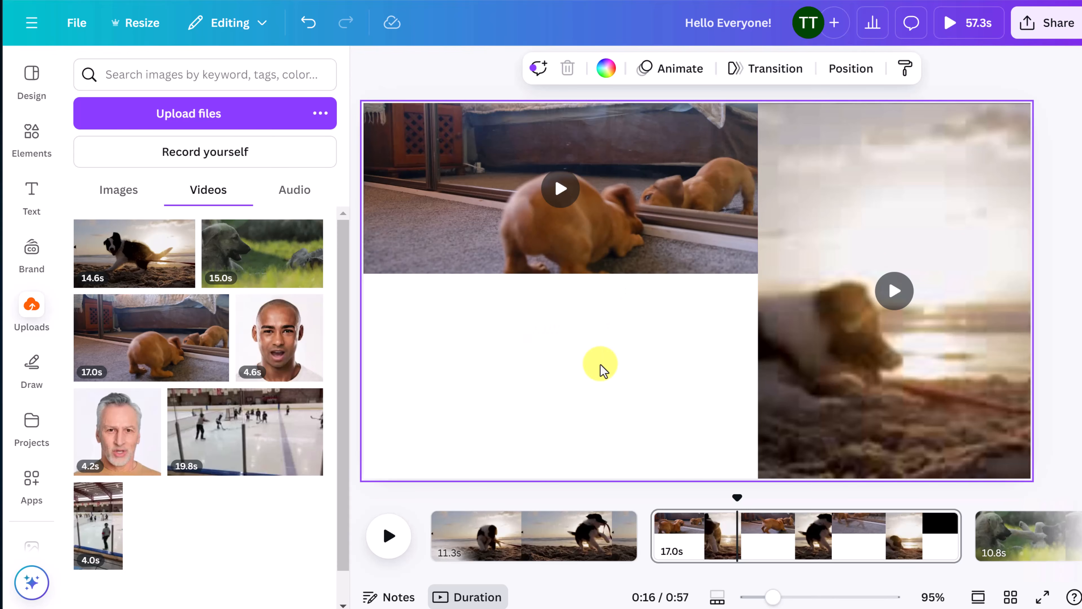
click(603, 72)
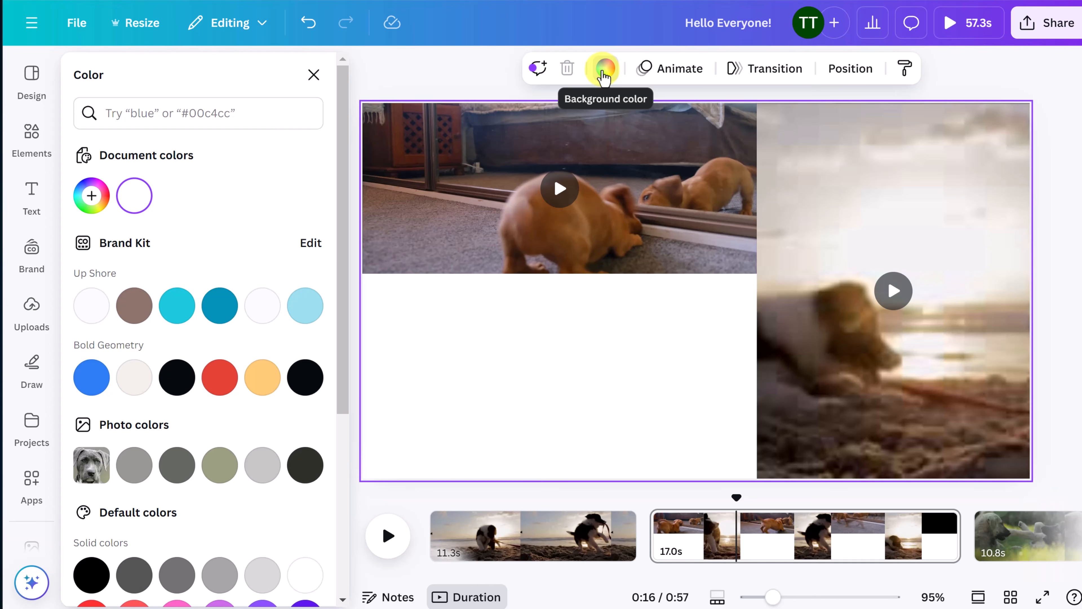
click(219, 377)
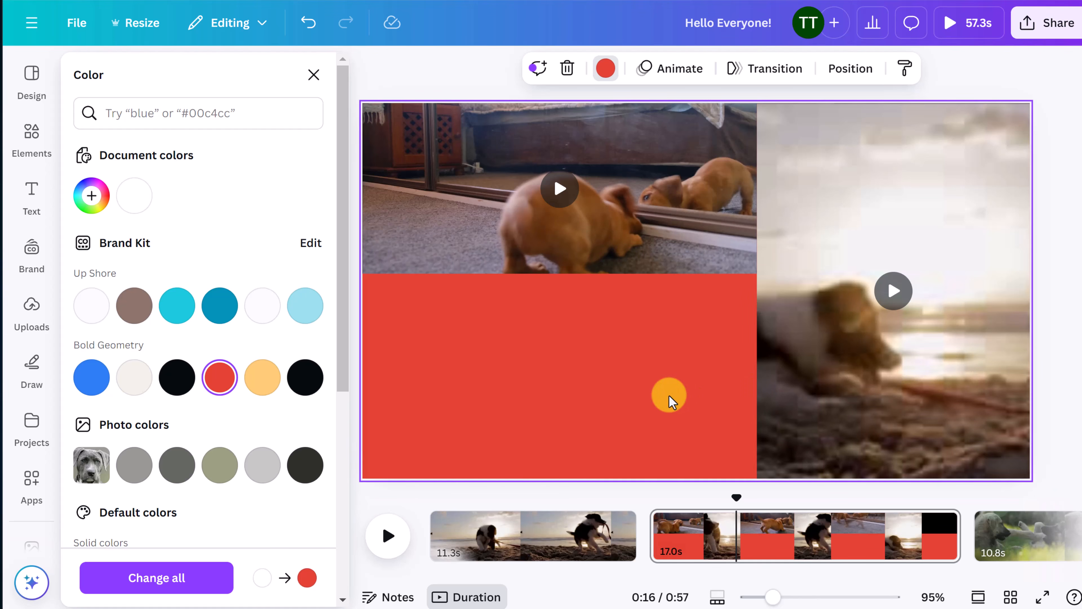
key(ctrl+z)
key(ctrl+z)
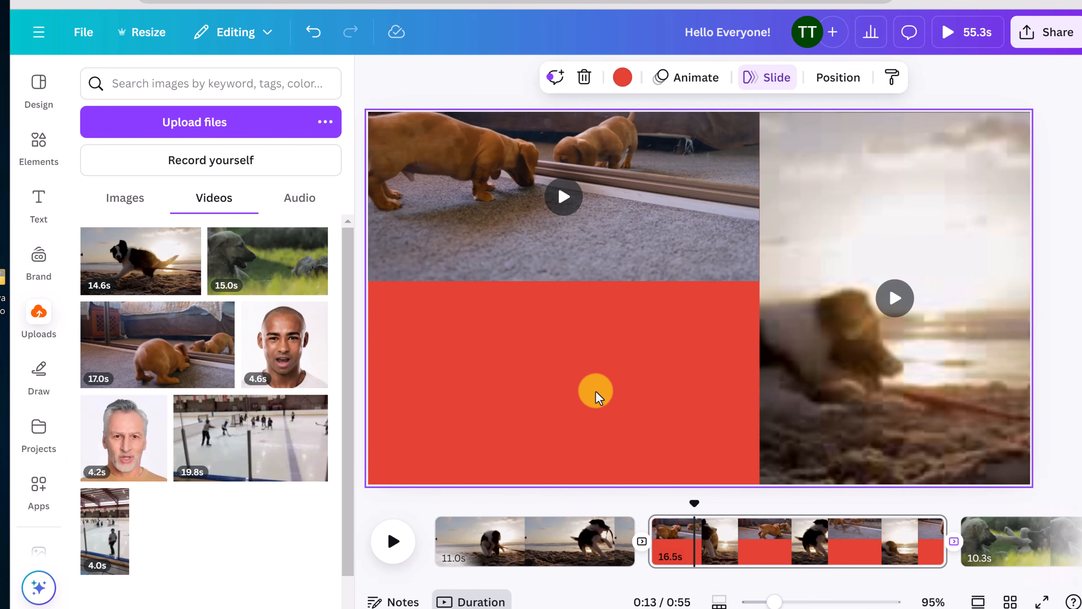
- Show the puppy video's timing and shorten it at both ends to 11.0 s so it covers only the middle of the page
right_click(626, 188)
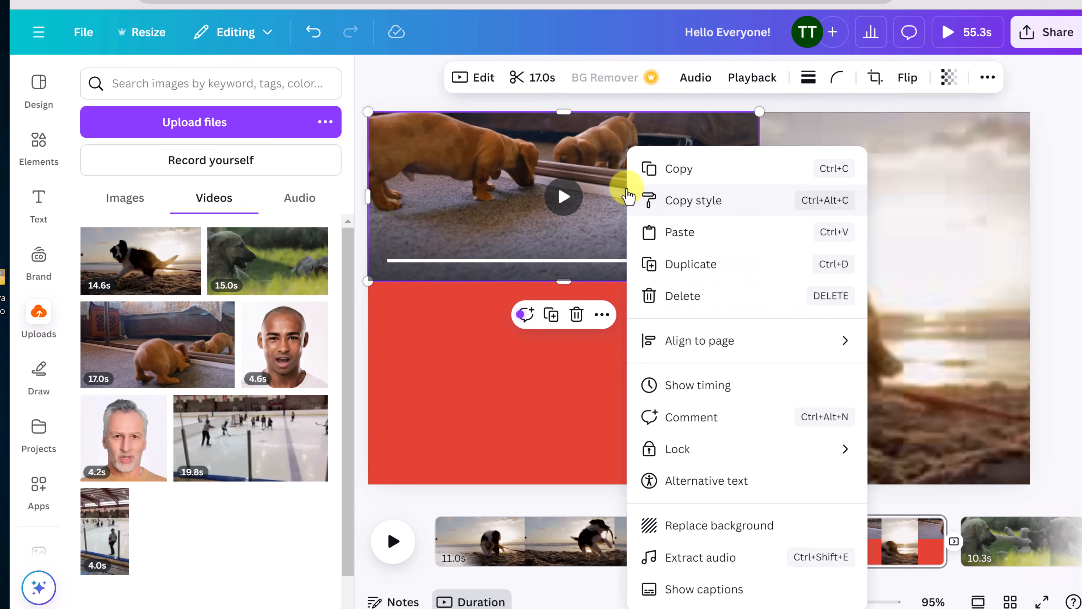
click(697, 400)
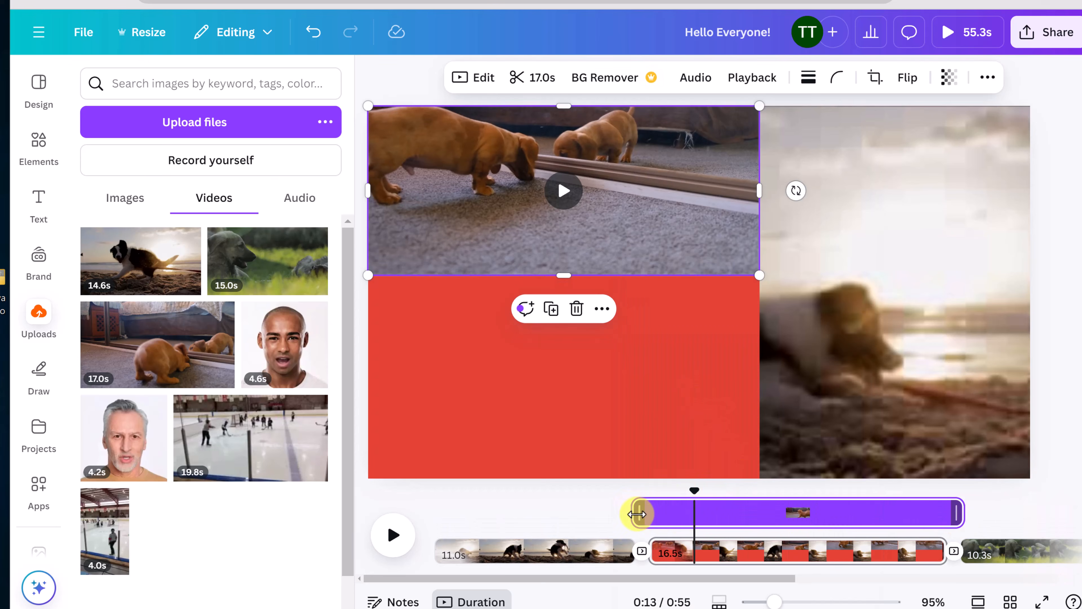
drag(637, 514, 647, 514)
drag(668, 515, 691, 515)
drag(959, 516, 881, 513)
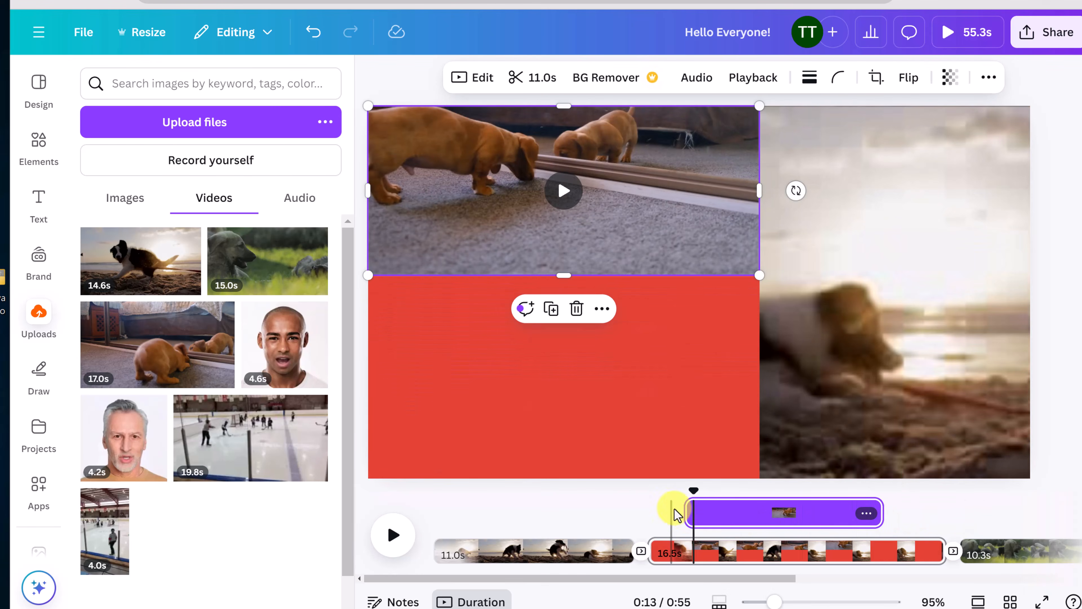
- Play the page from about 0:11 to check when the puppy video appears
drag(693, 493, 654, 496)
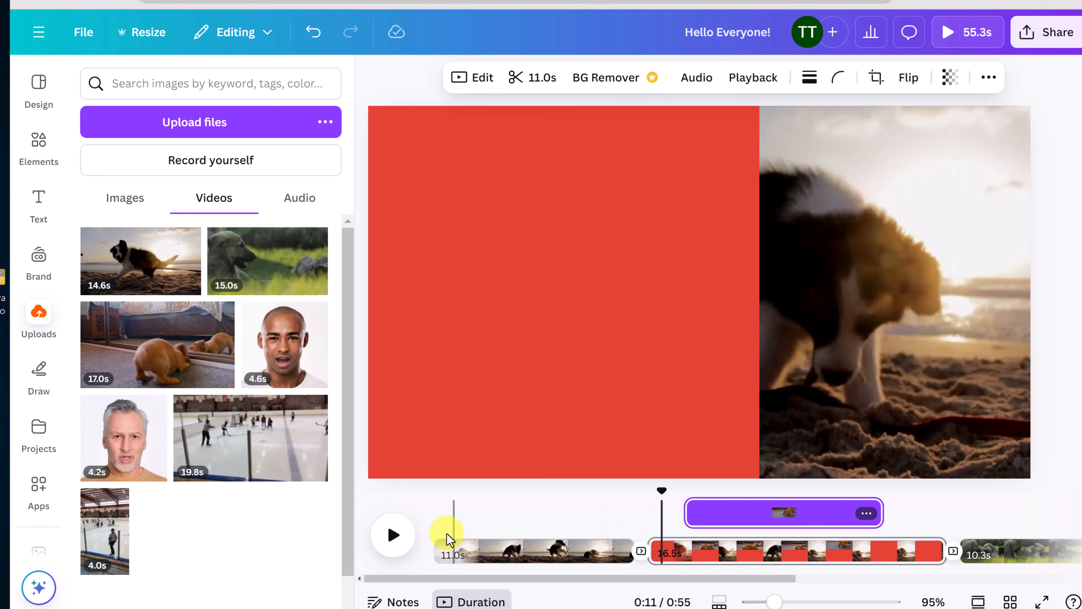
click(393, 535)
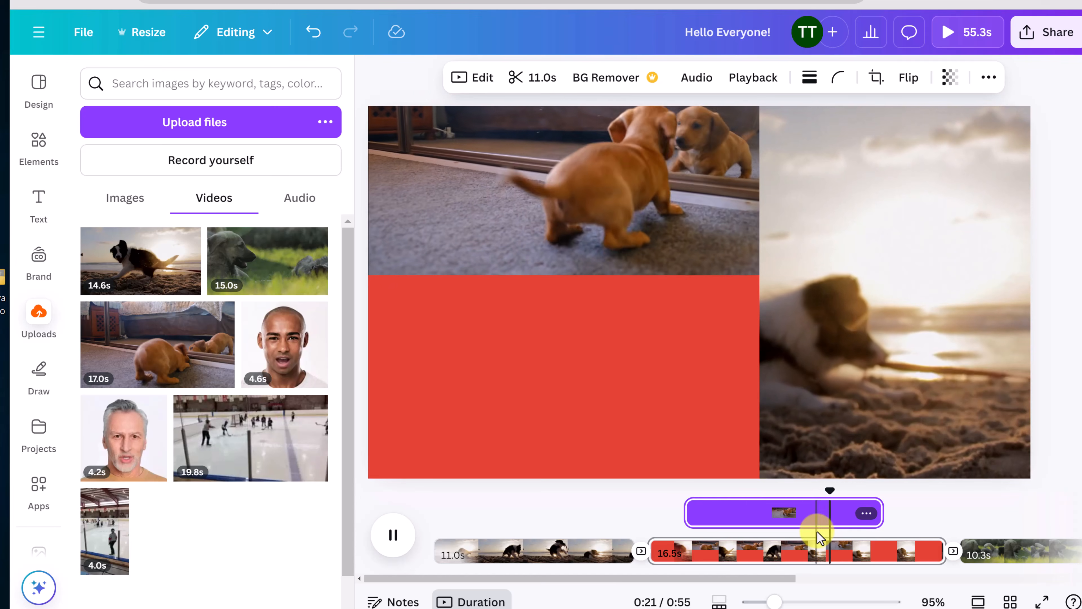
key(space)
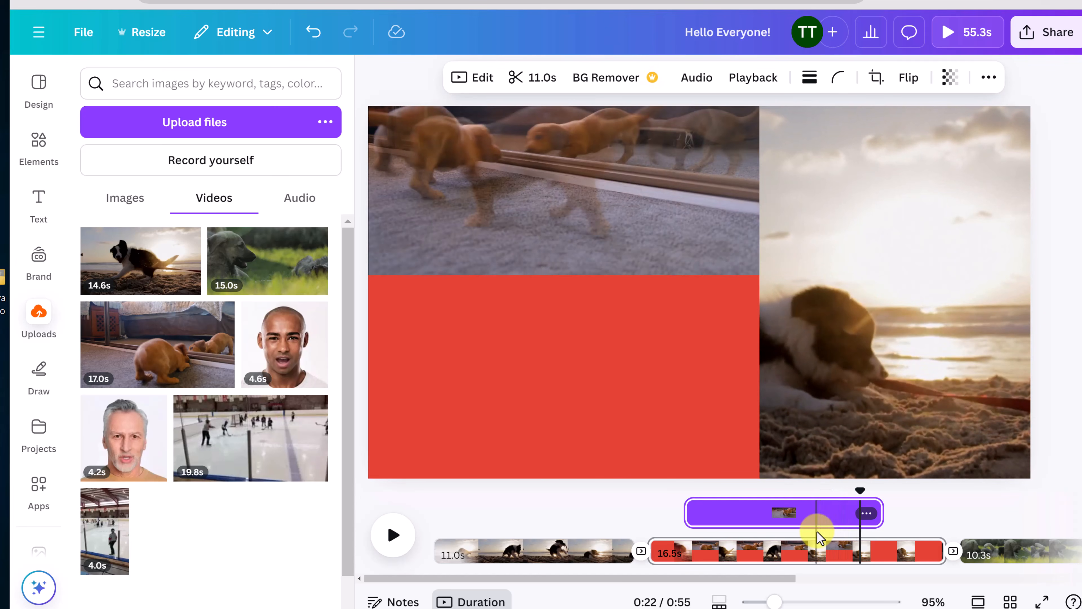
right_click(694, 213)
click(791, 386)
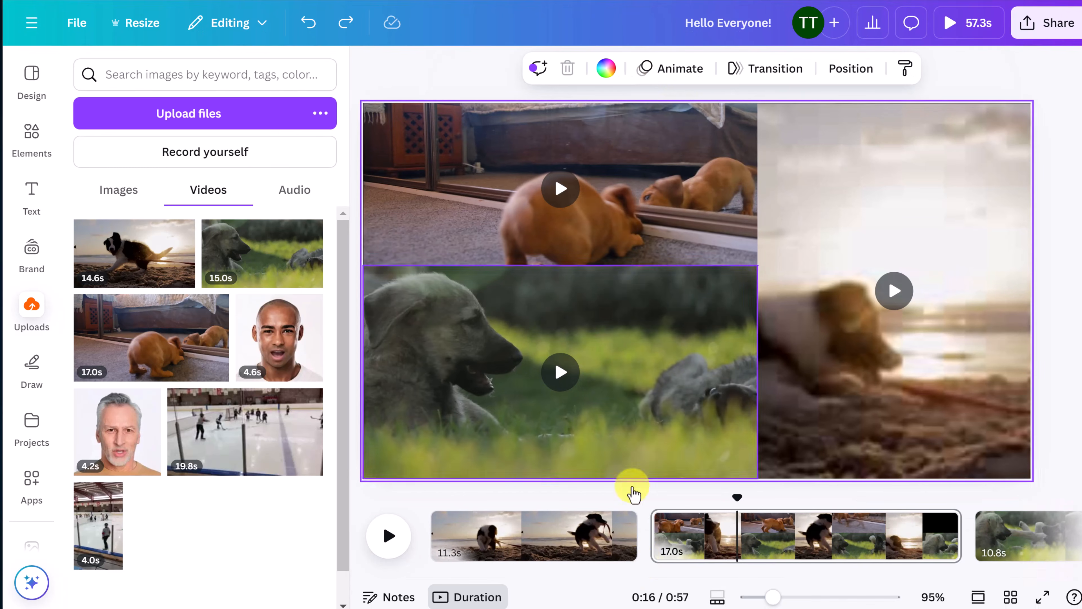
key(ctrl+z)
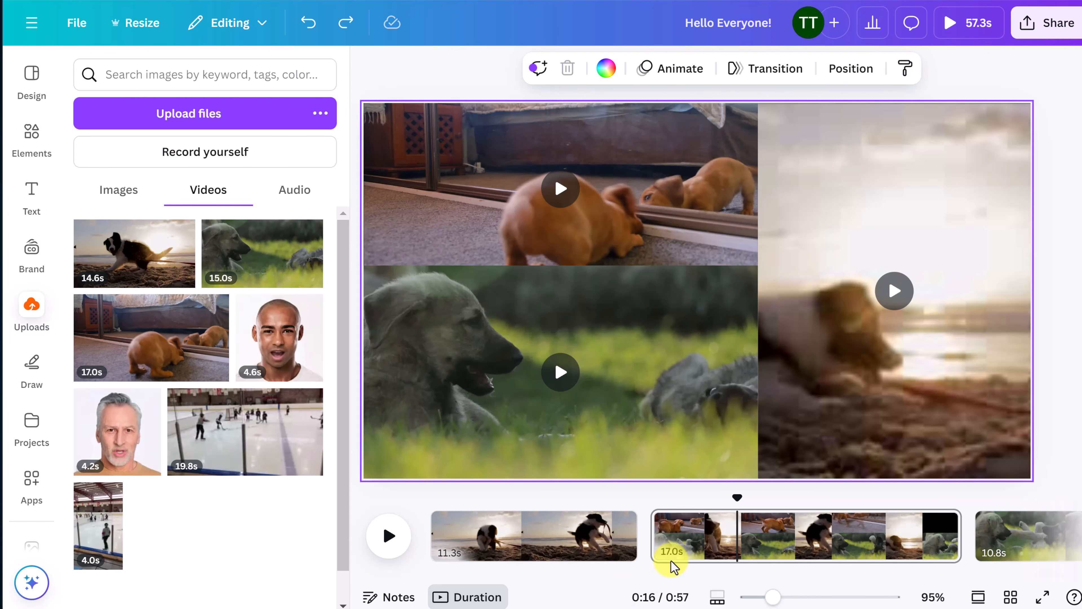
- Add a Slide transition between the beach dog page and the three-video page
drag(738, 498, 618, 500)
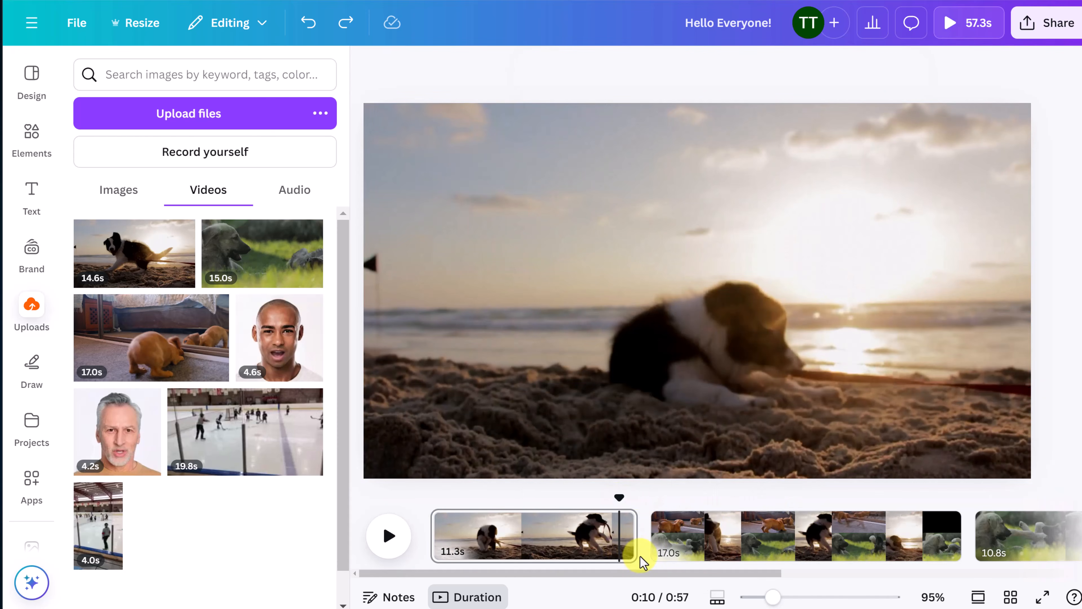
mouse_move(645, 554)
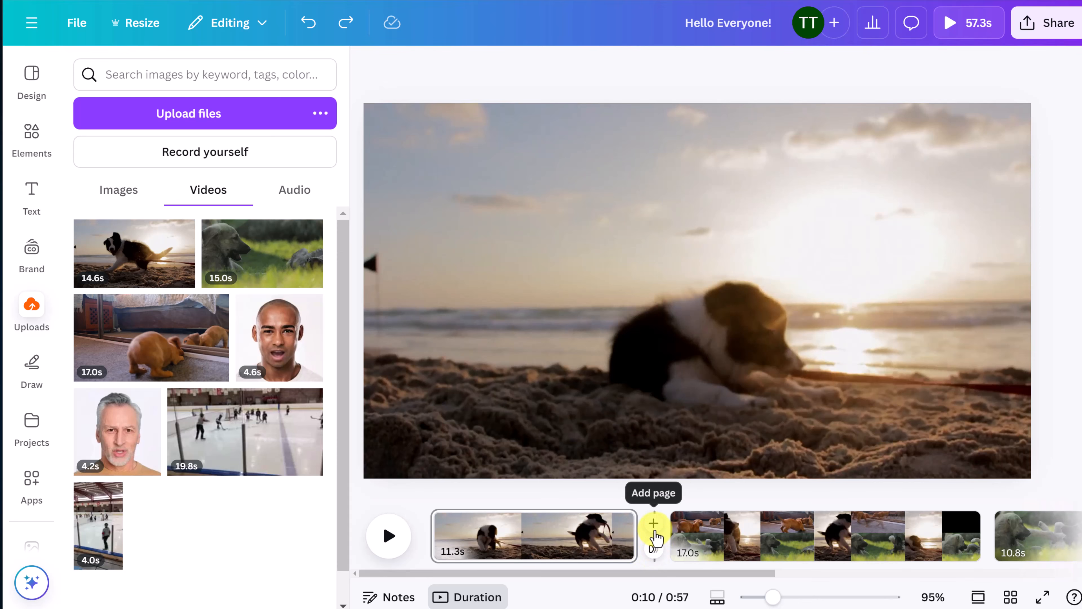
click(654, 553)
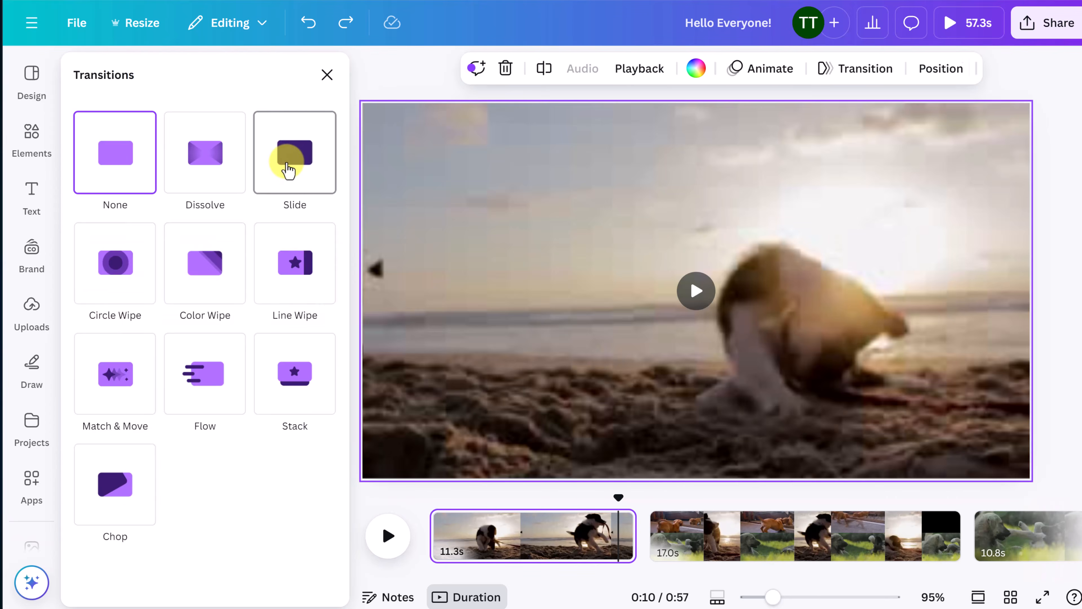
click(286, 171)
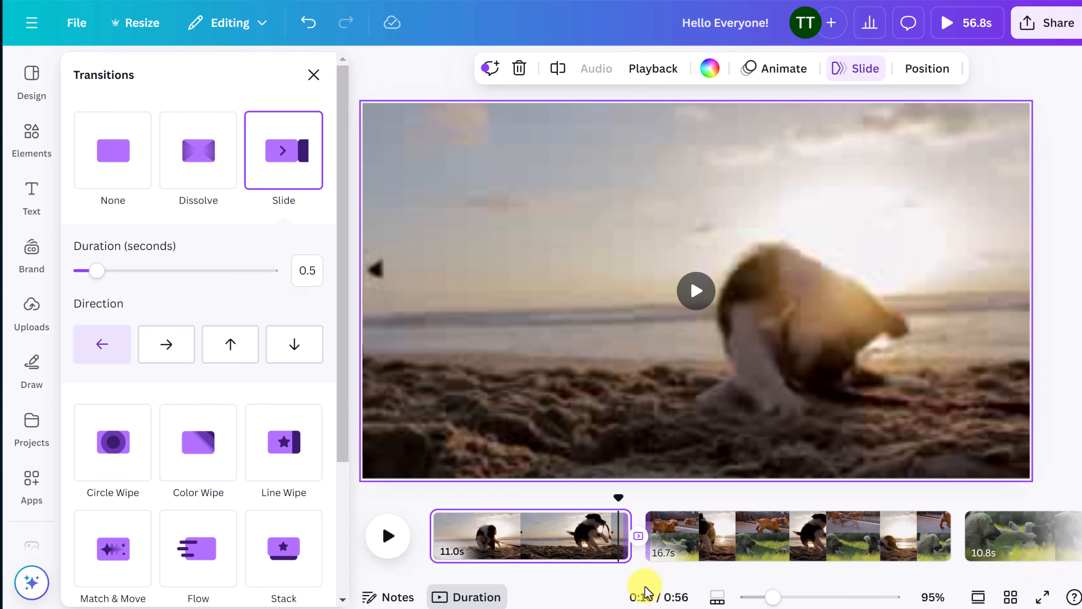
- Preview the Slide transition from shortly before the end of the beach dog page
drag(618, 497, 594, 498)
click(385, 538)
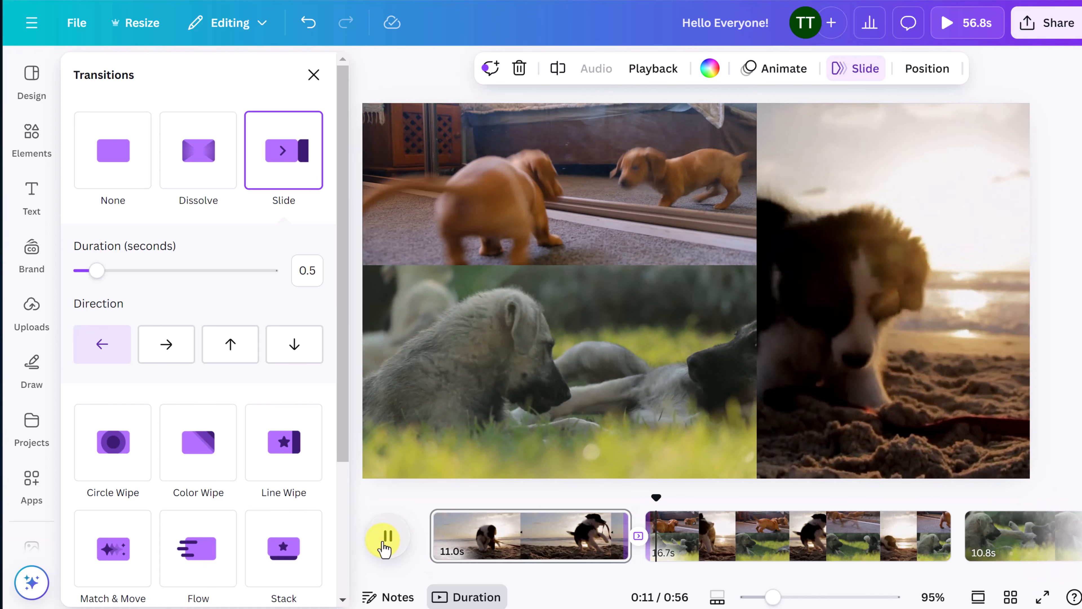
click(385, 538)
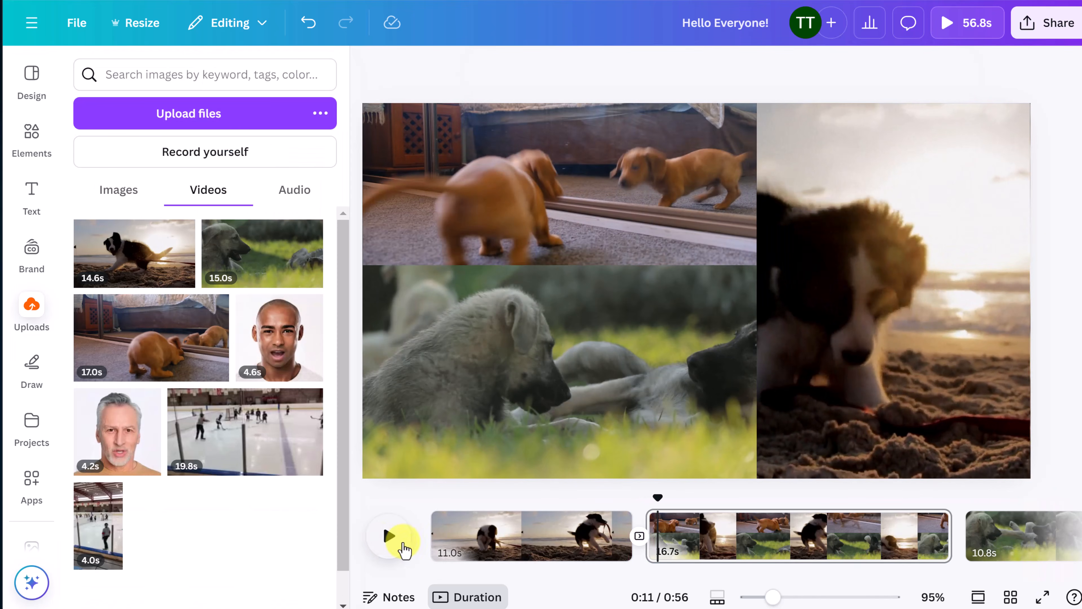
- Set the Slide transition's direction to upward and apply it between all pages
click(638, 535)
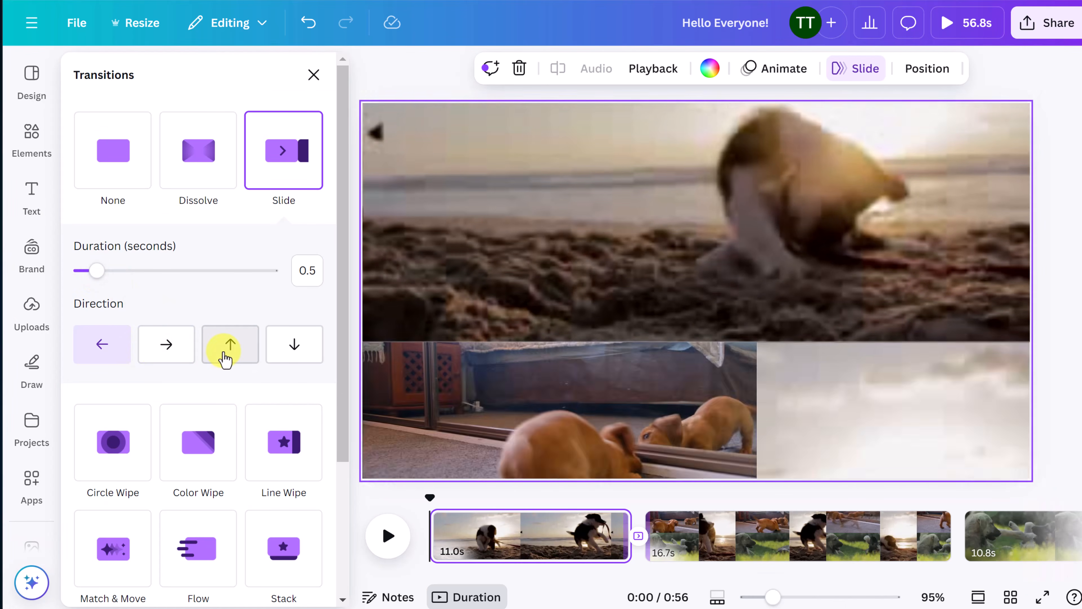
click(224, 354)
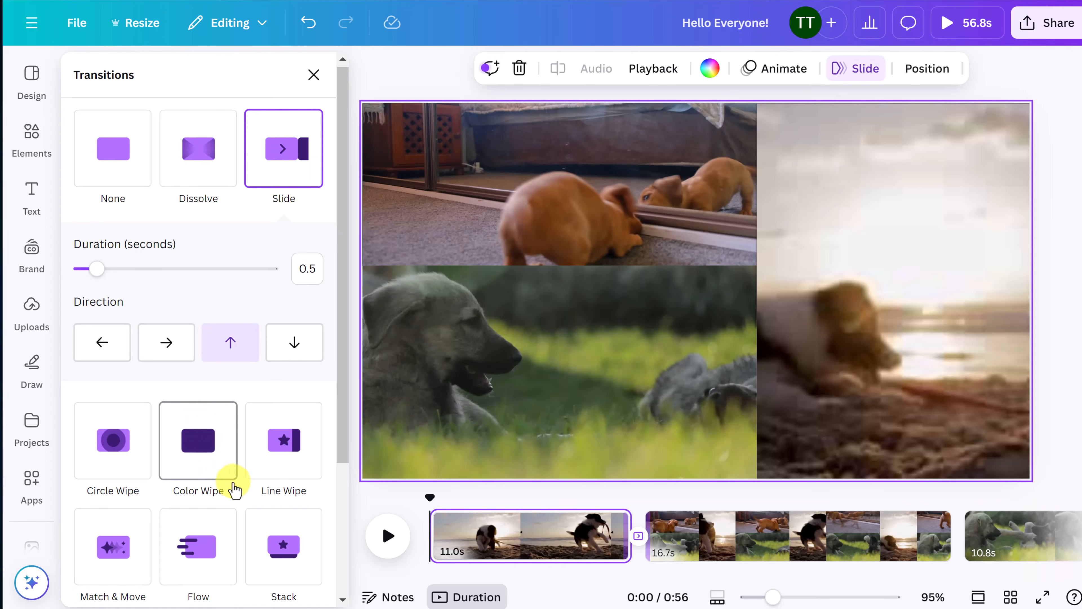
scroll(248, 514, down, 5)
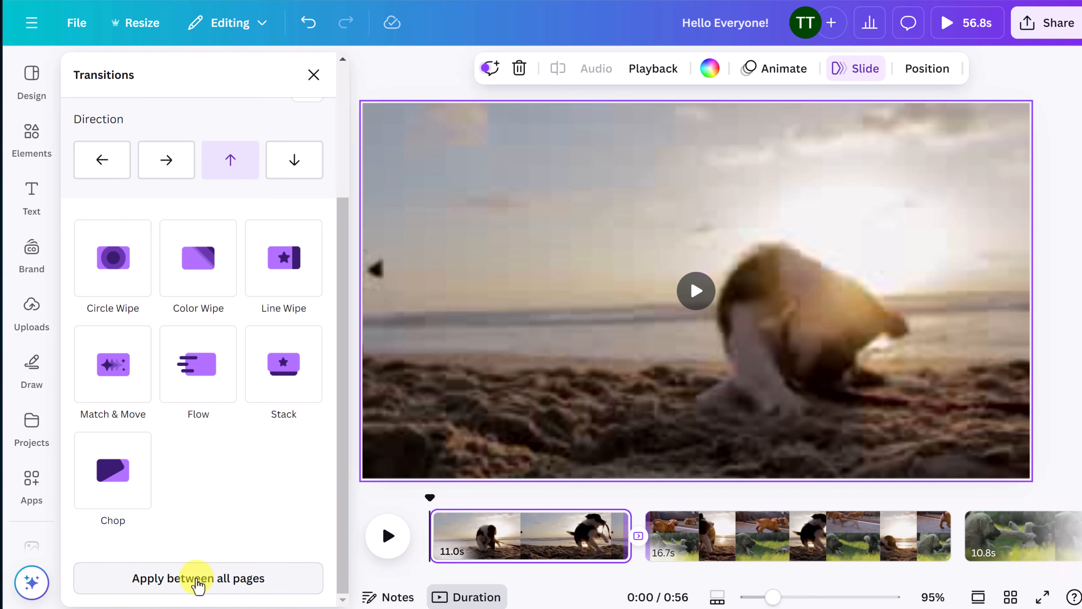
click(200, 588)
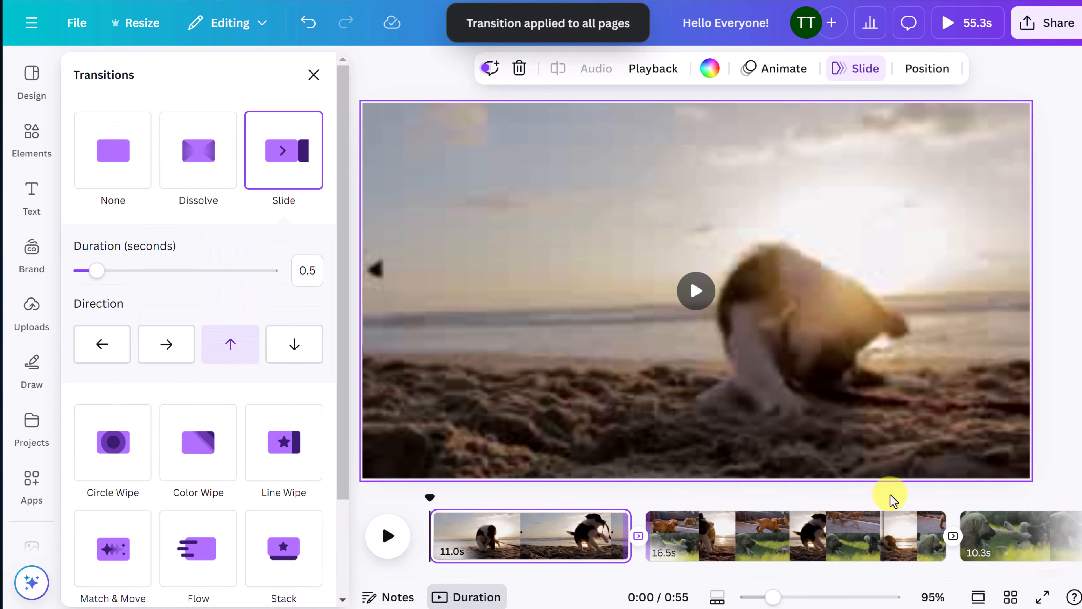
- Preview the transition from the three-video page to the following puppy page and check its transition settings
click(926, 484)
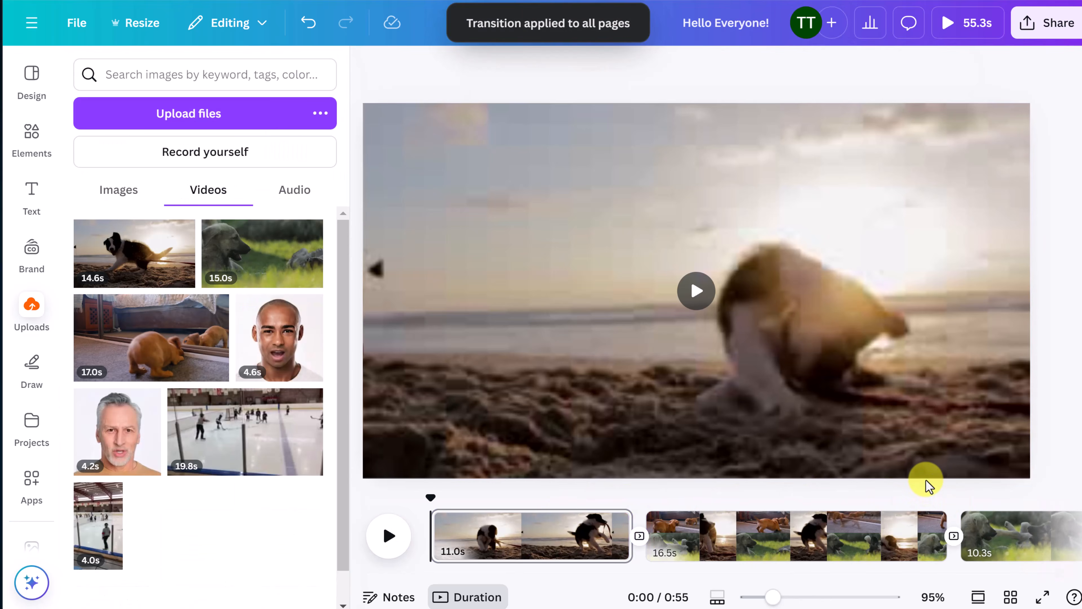
click(932, 517)
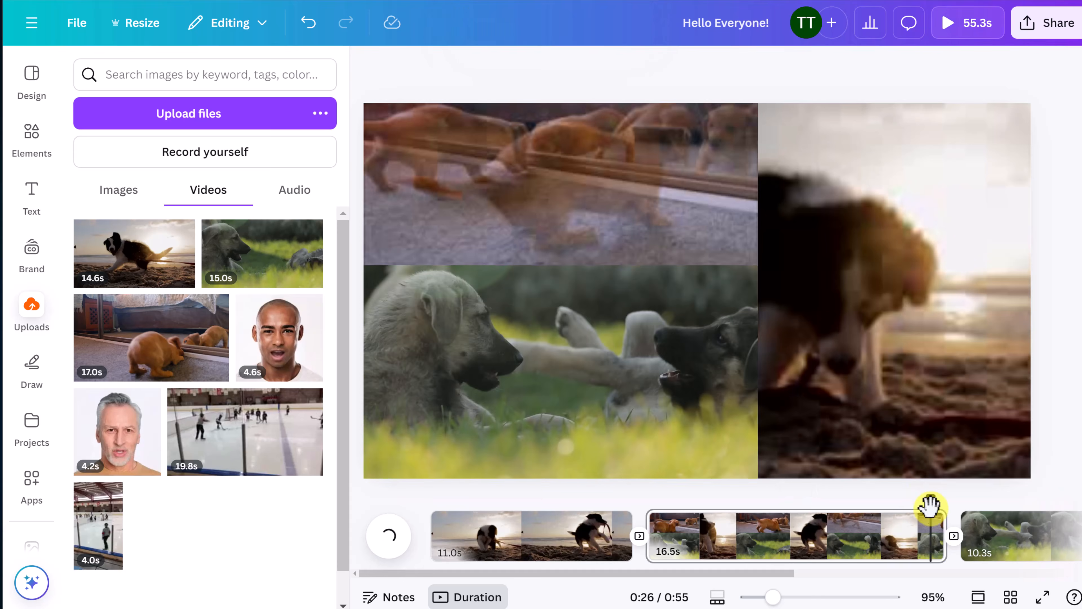
click(390, 528)
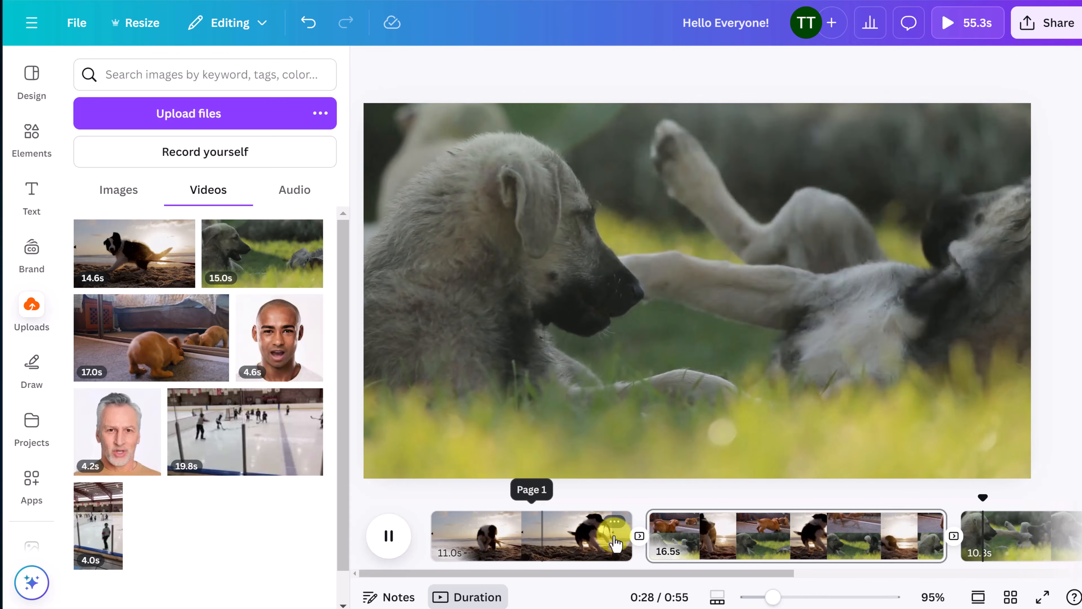
click(954, 536)
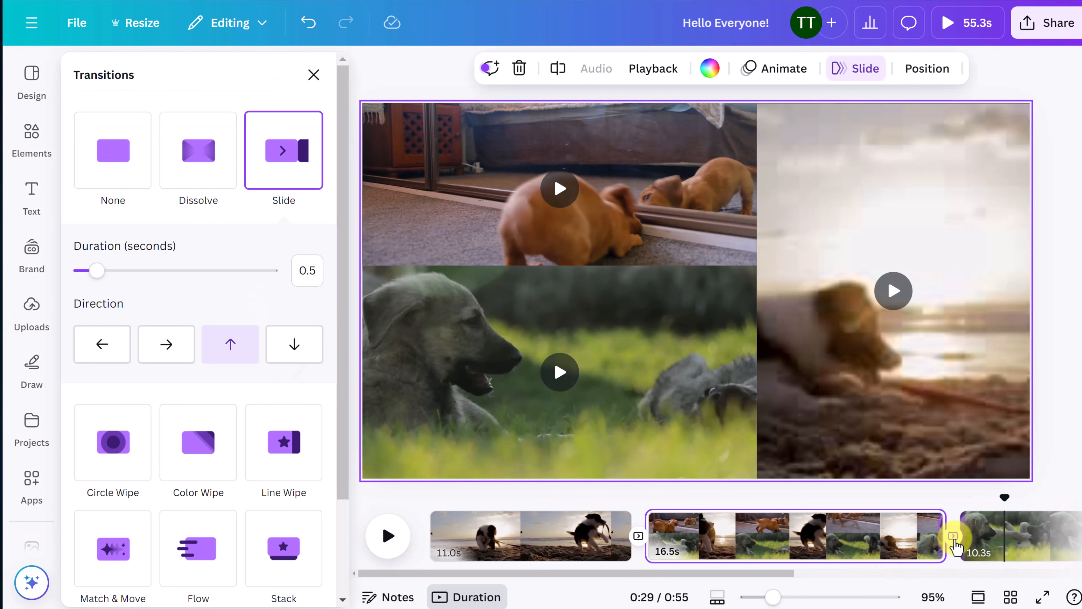
click(779, 495)
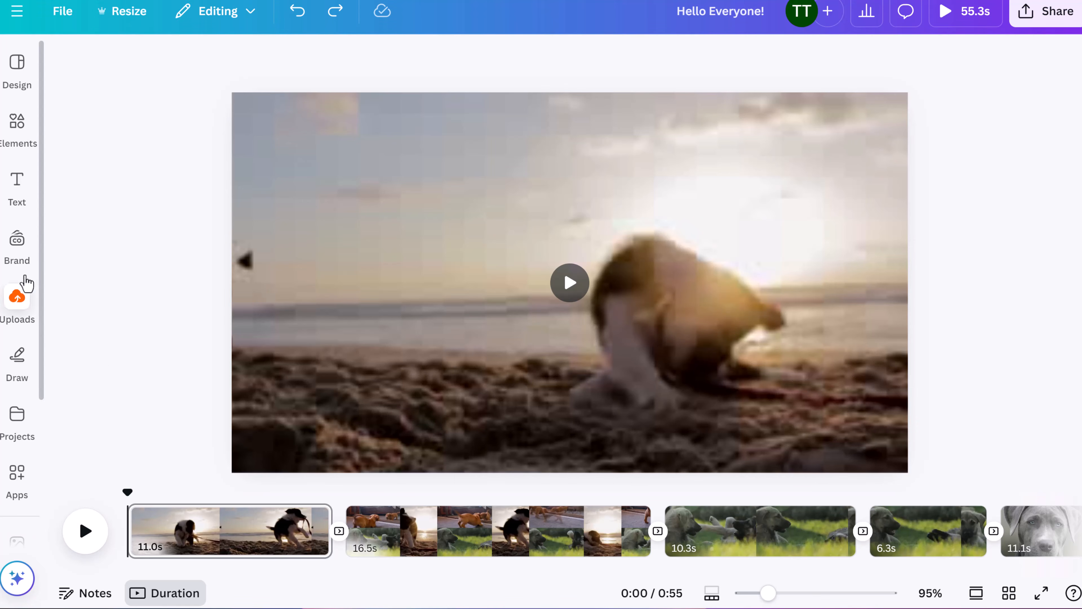
- Add a default heading to the beach dog page and place it in the sky near the page's upper edge
click(17, 204)
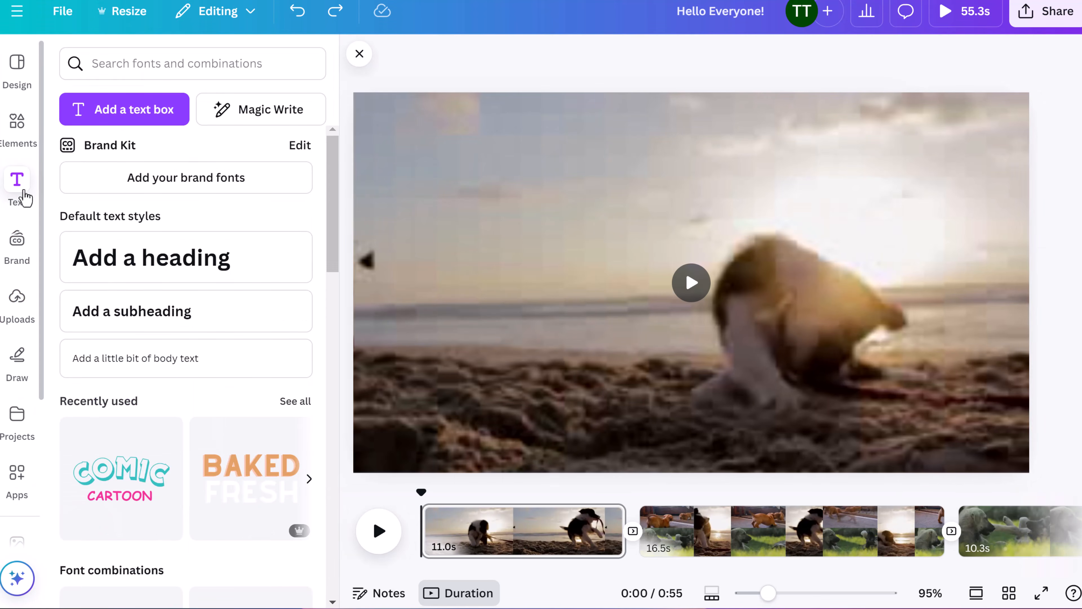
scroll(213, 317, down, 5)
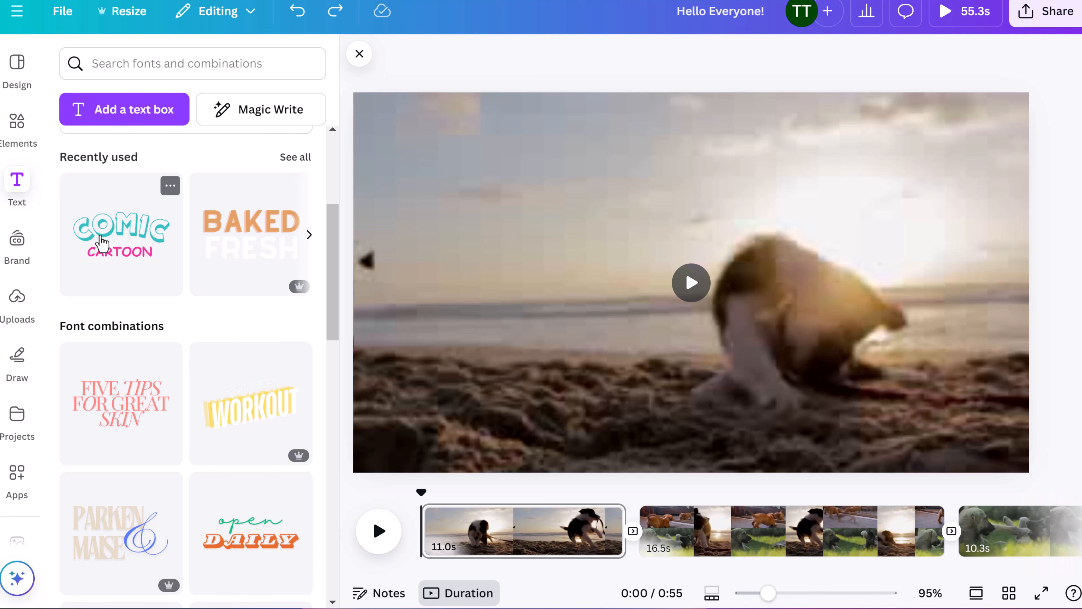
scroll(144, 288, up, 5)
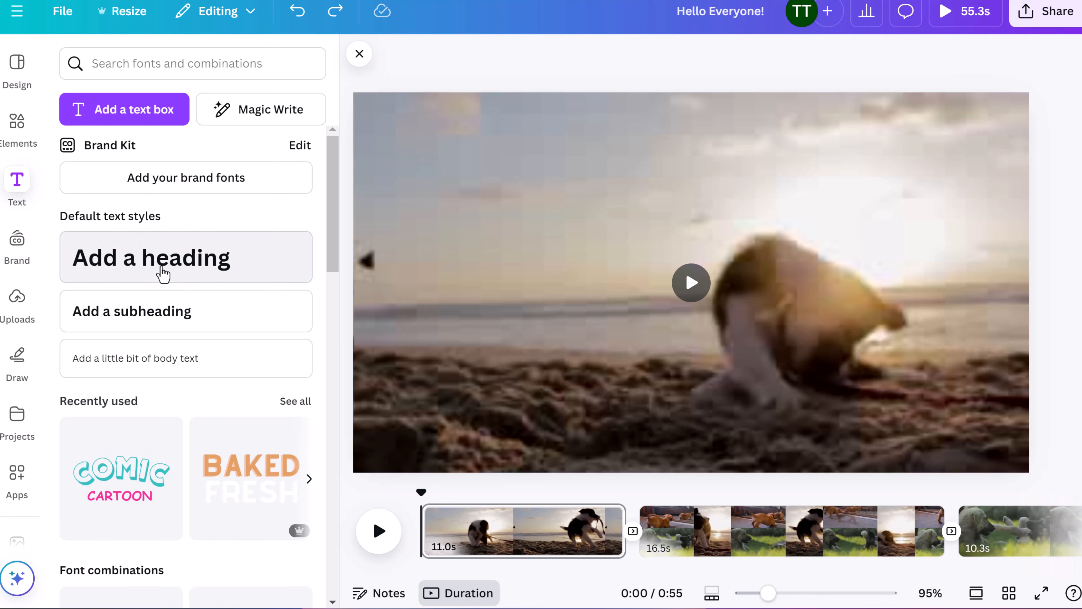
click(162, 270)
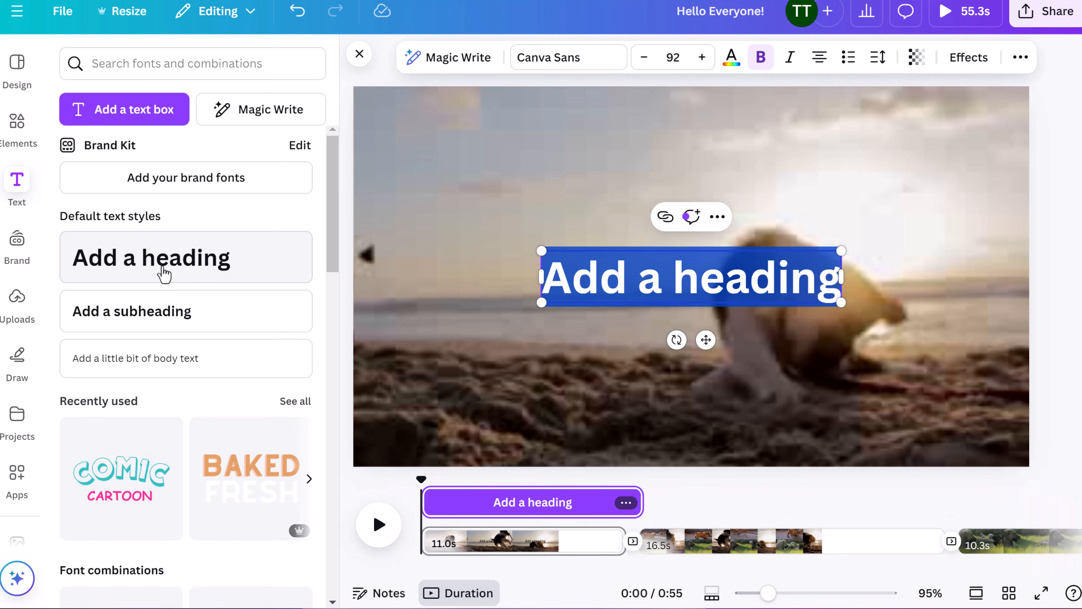
click(549, 332)
drag(618, 294, 530, 163)
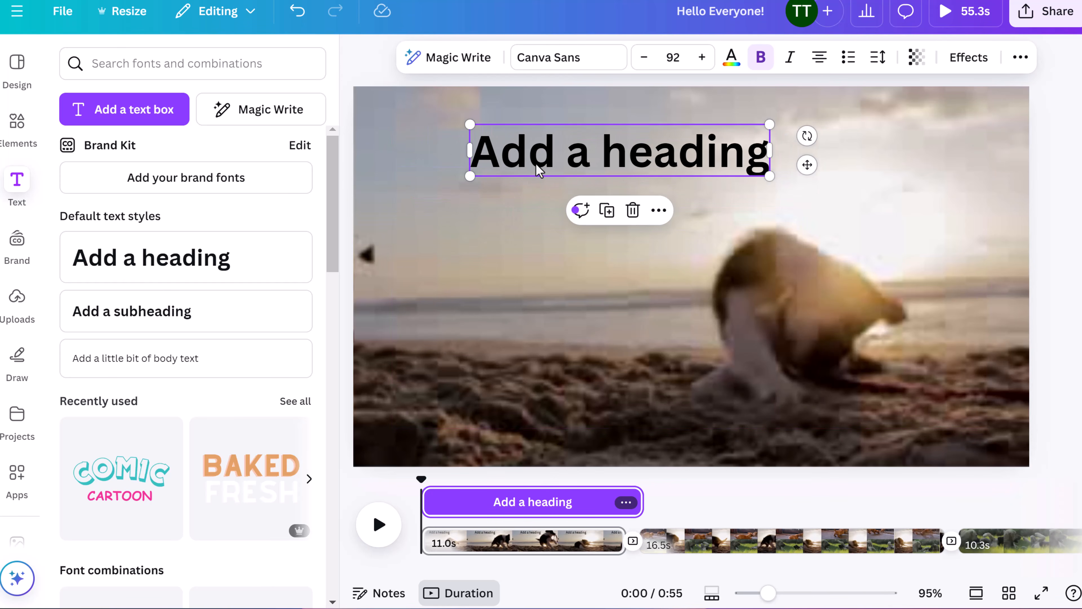
- Replace the heading's placeholder text with "Hello Everyone"
double_click(530, 163)
text(Hel)
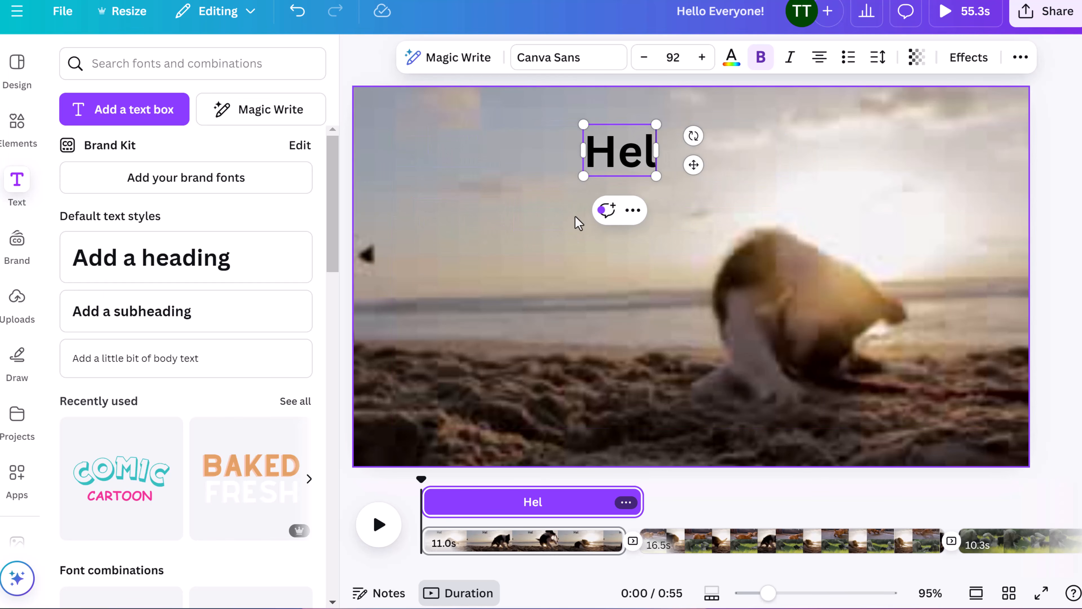
text(lo Everyone)
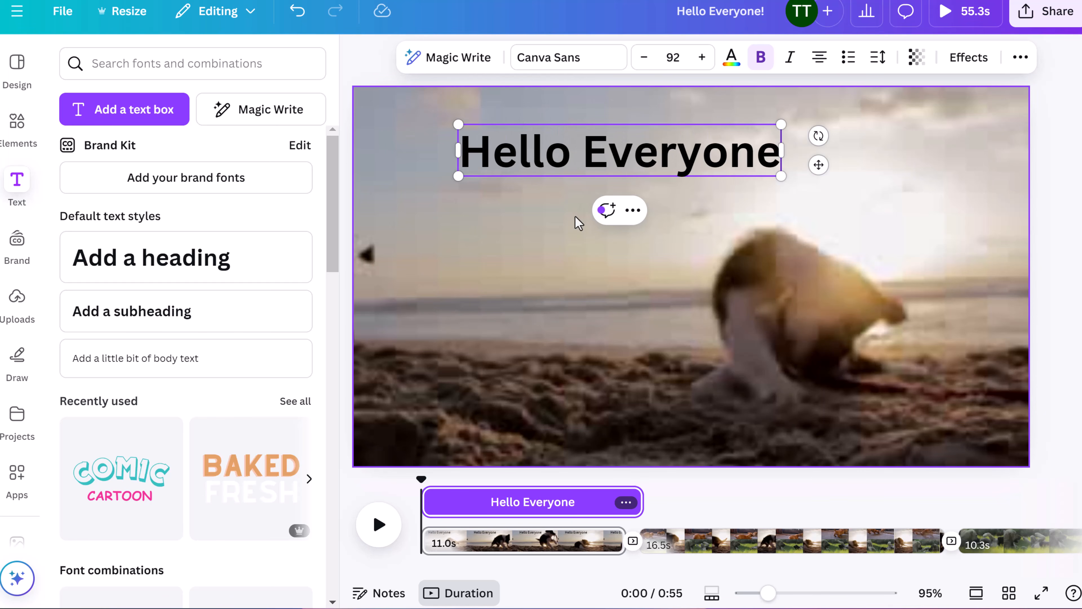
click(530, 220)
- Set the "Hello Everyone" heading's font to Ample Display and enlarge it to size 120
click(555, 163)
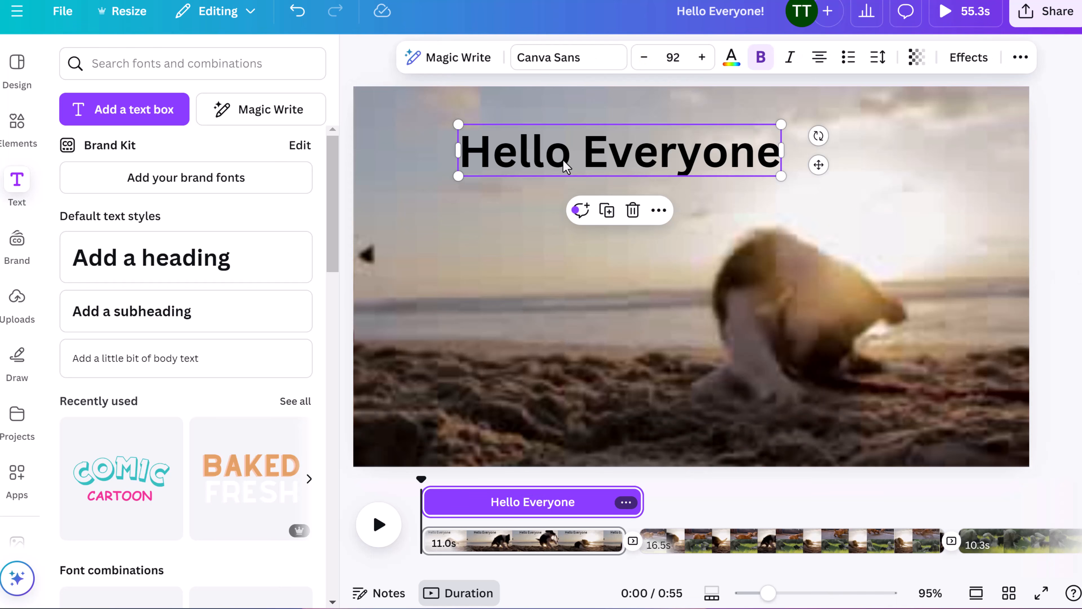
click(616, 64)
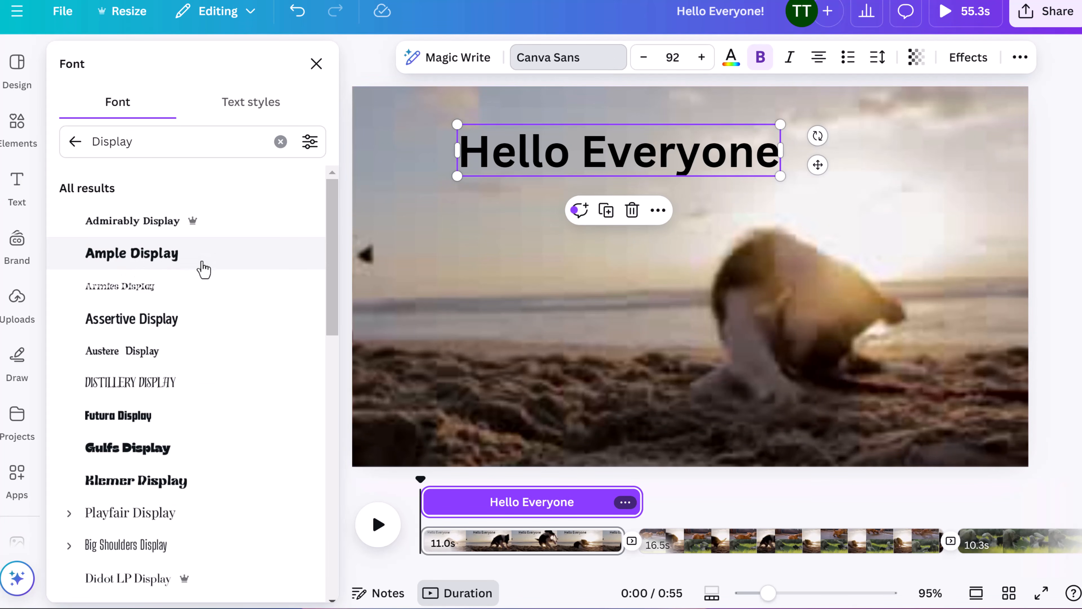
mouse_move(199, 236)
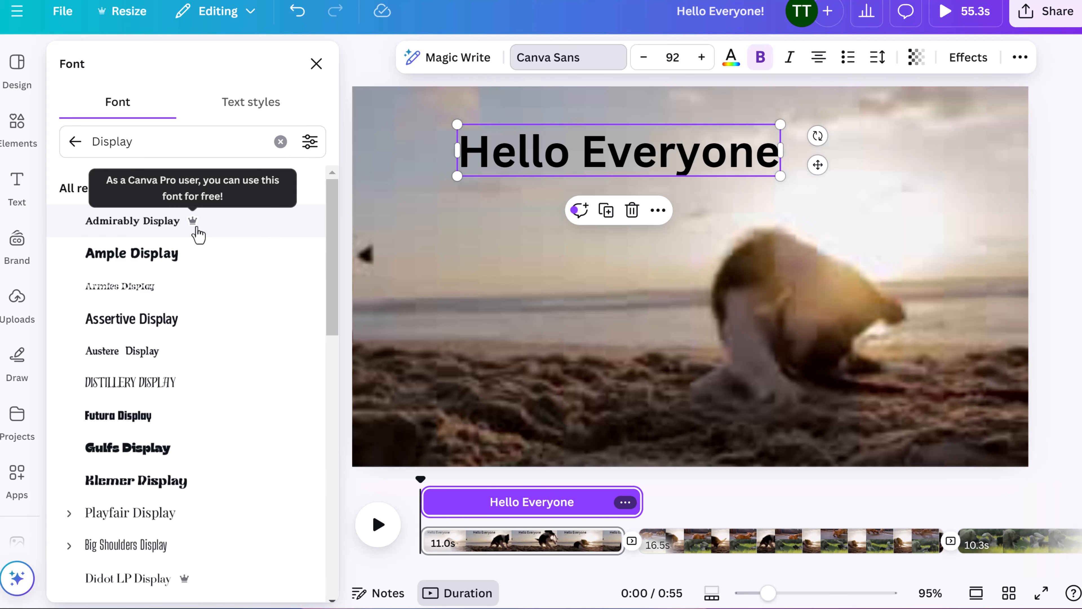
click(155, 258)
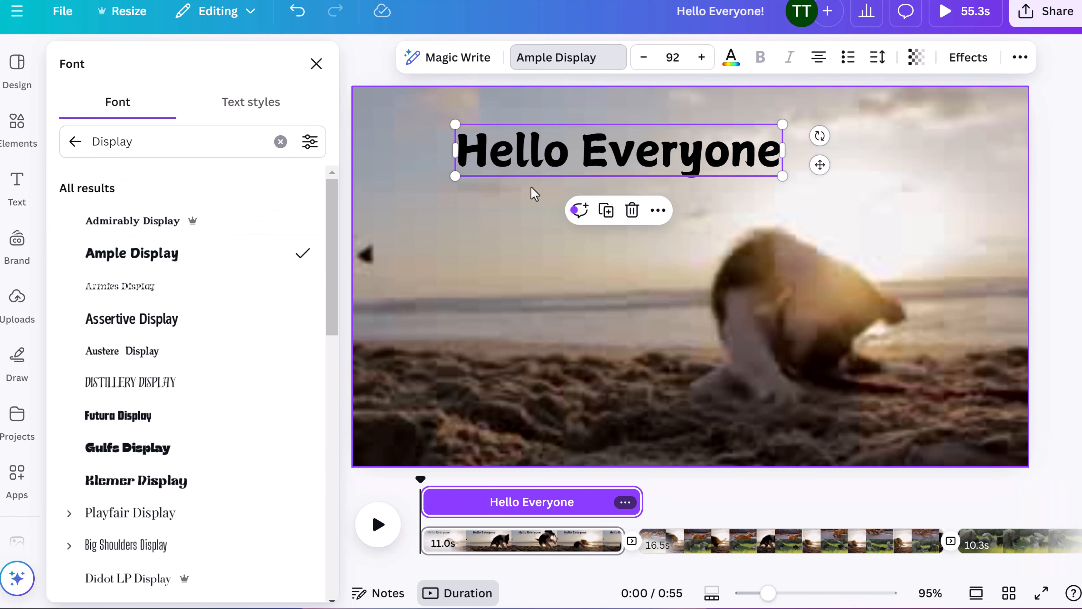
click(701, 59)
click(701, 59)
click(702, 59)
drag(788, 178, 876, 192)
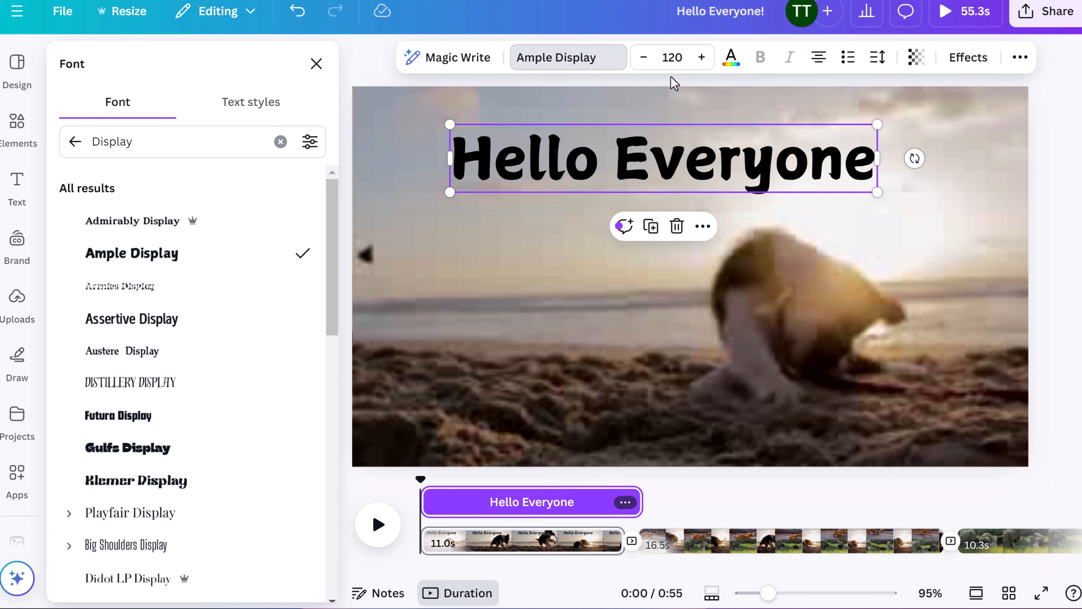
- Change the heading's text color to the custom light green #99ECAB
click(731, 57)
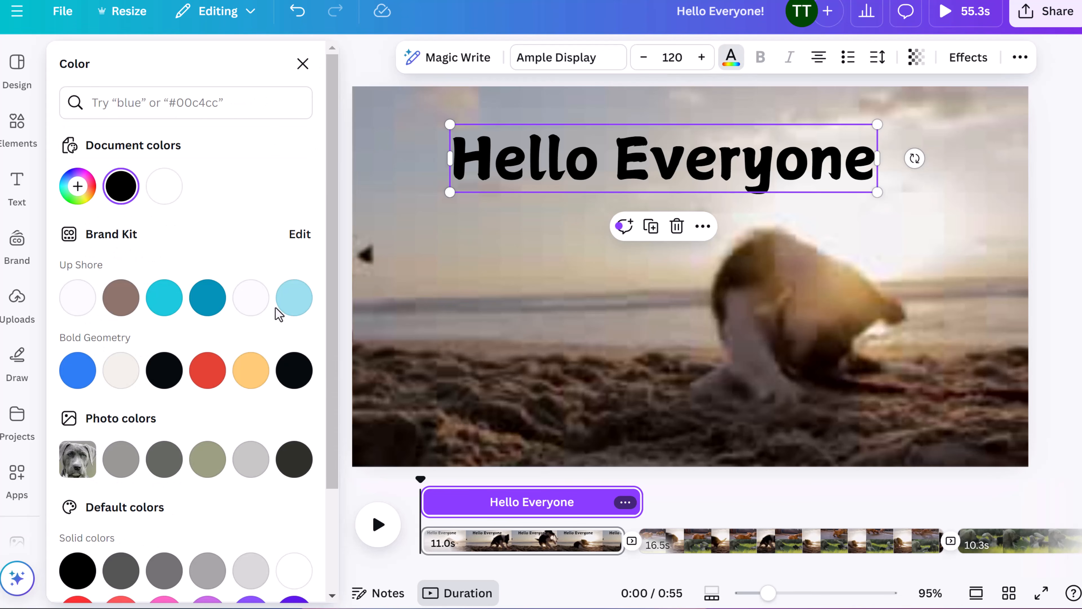
click(256, 302)
click(304, 316)
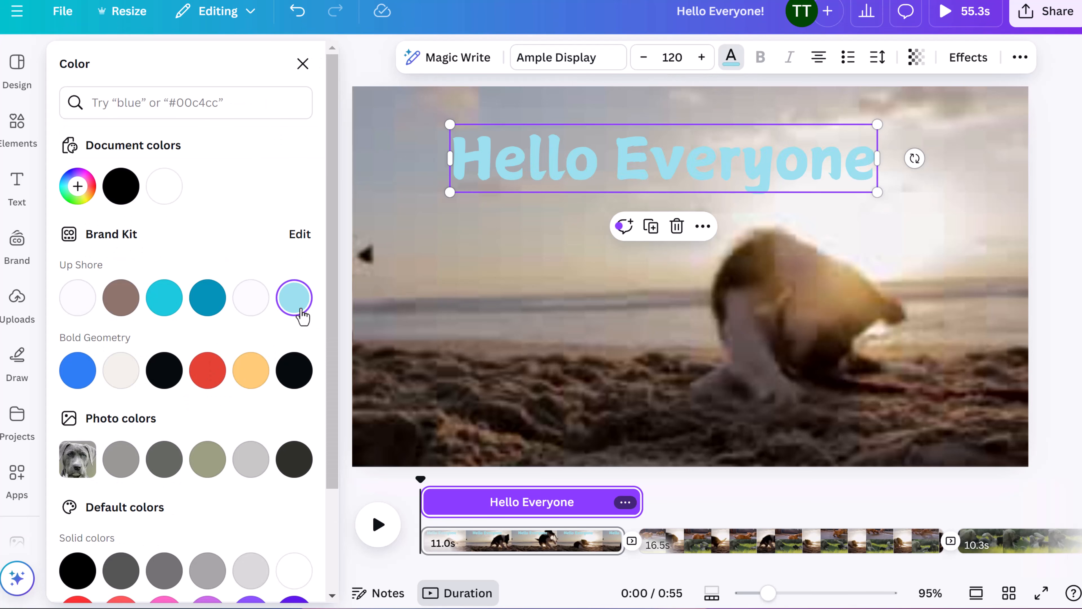
click(79, 188)
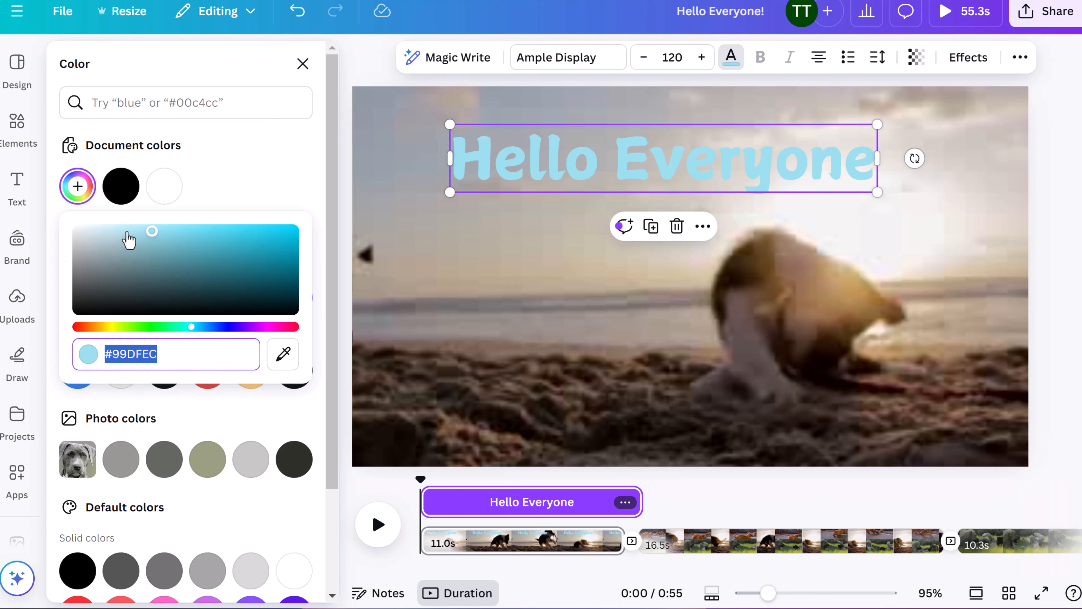
drag(199, 324, 157, 337)
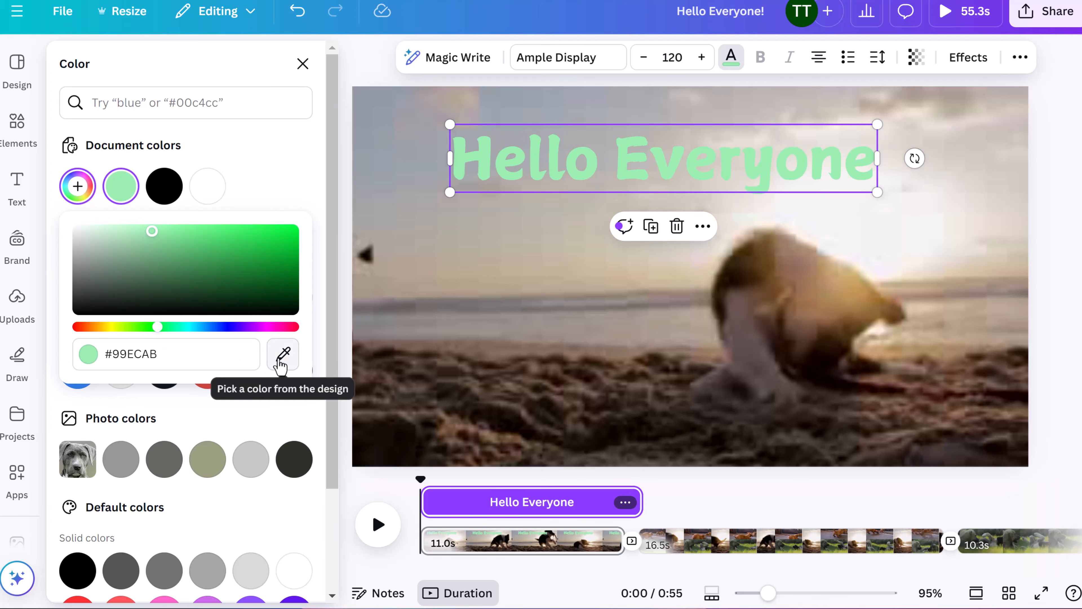
click(310, 418)
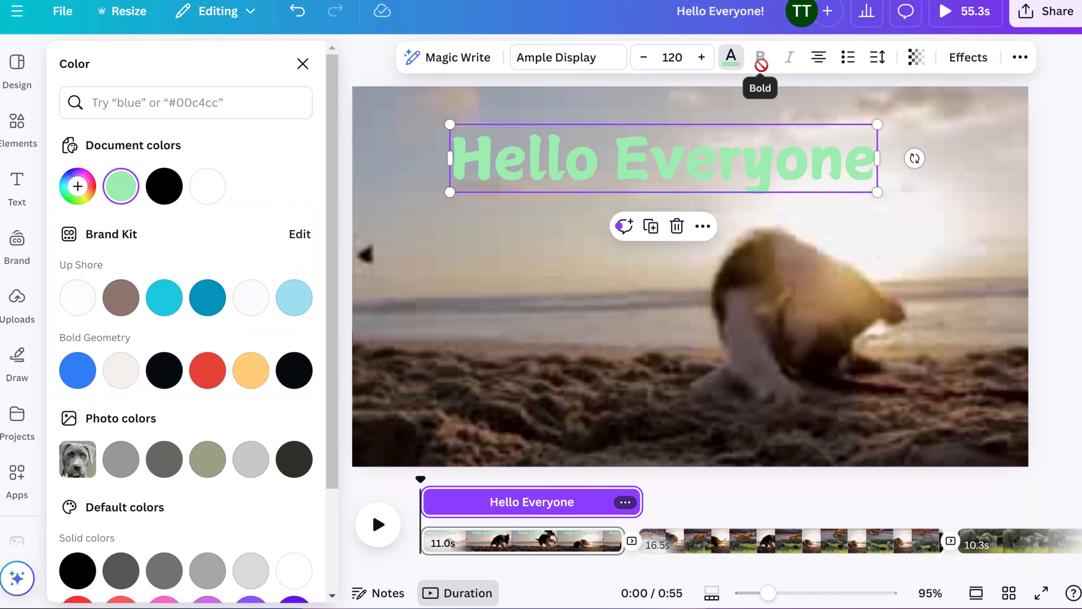
- Apply the Splice effect to the heading with black as the effect color, and shift the heading slightly to the right
click(599, 278)
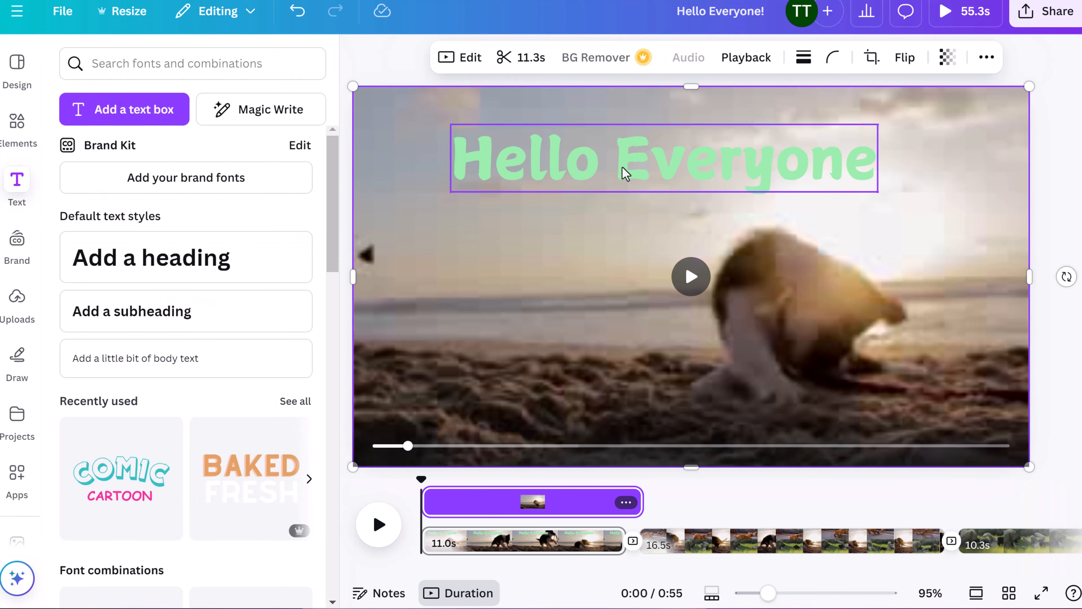
click(626, 171)
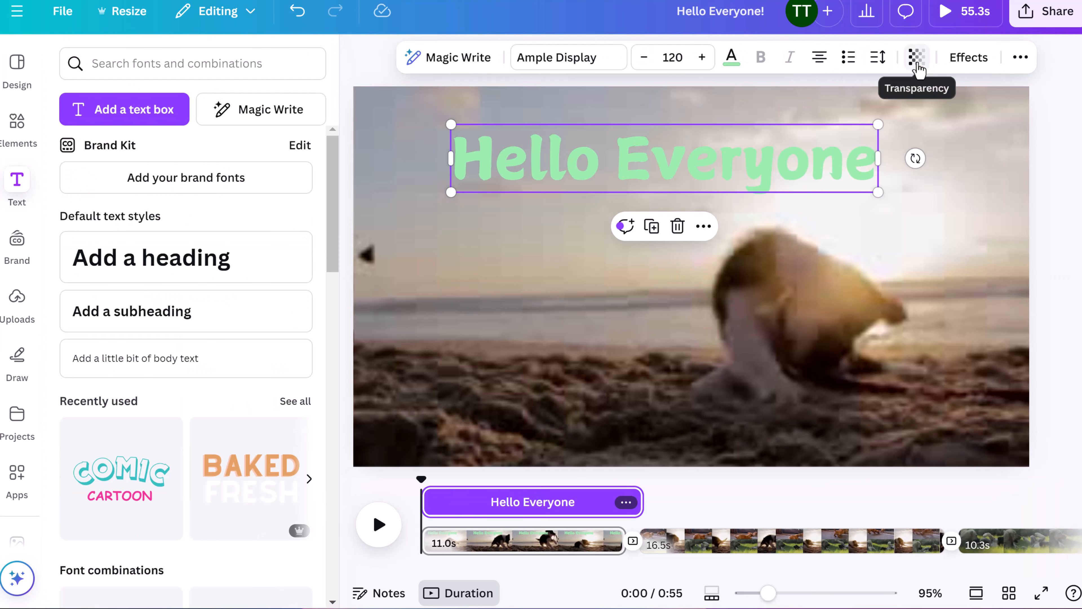
click(967, 58)
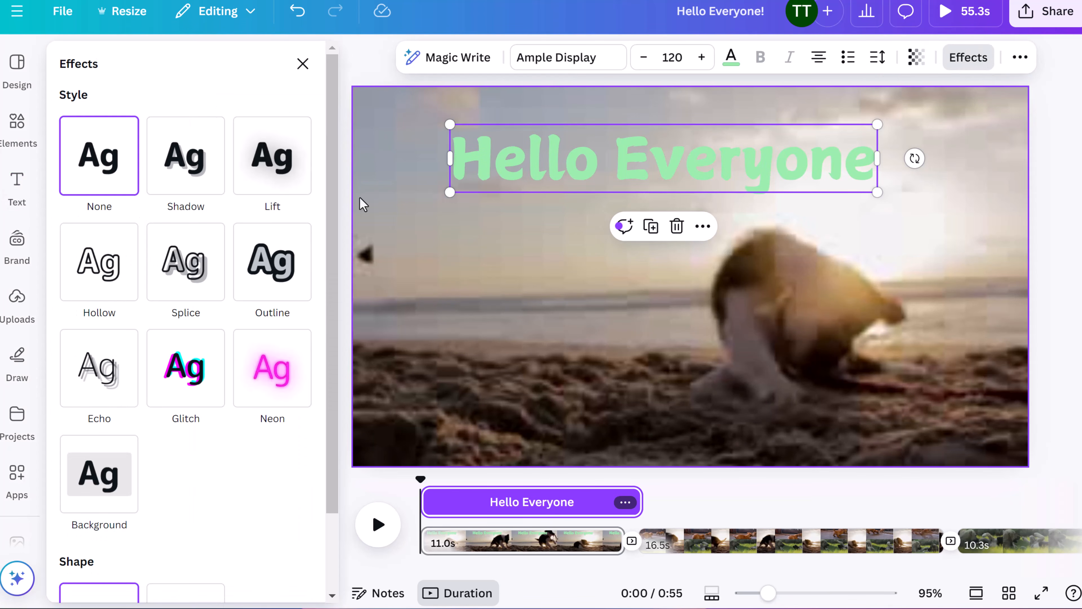
click(184, 279)
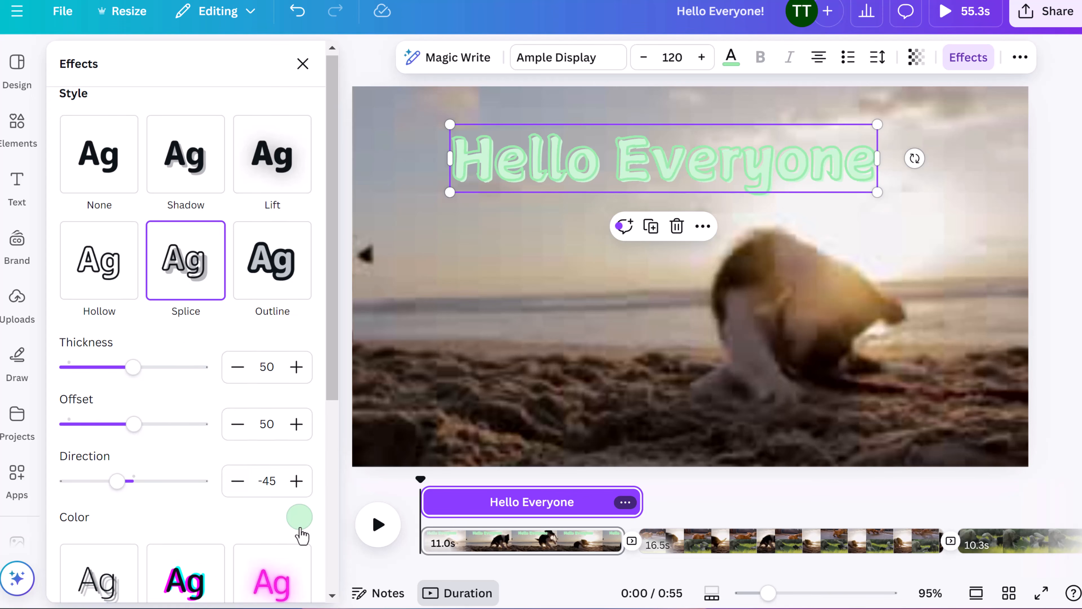
click(300, 518)
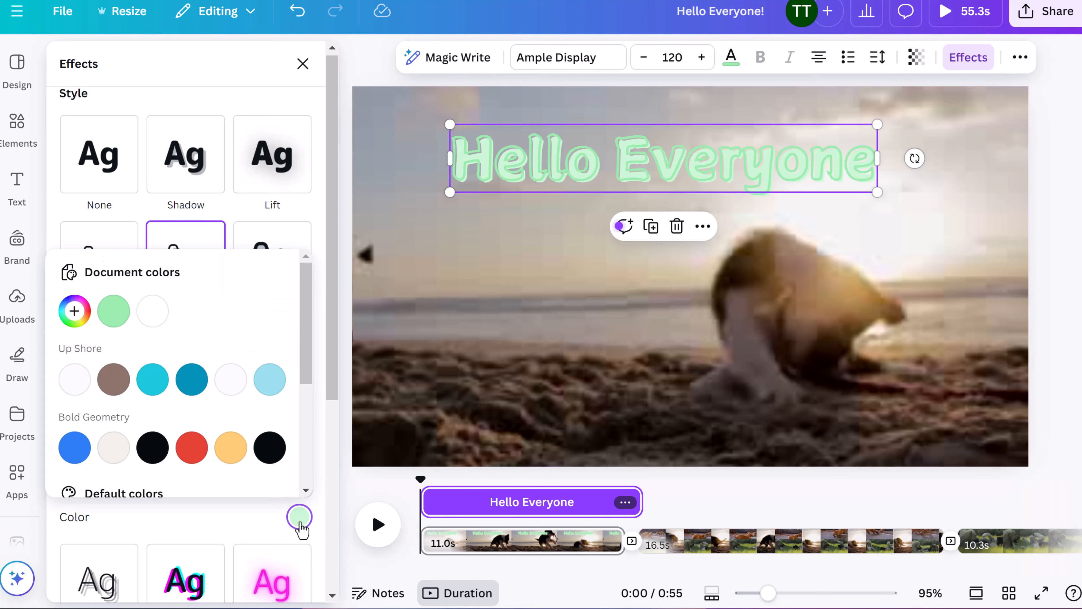
click(192, 447)
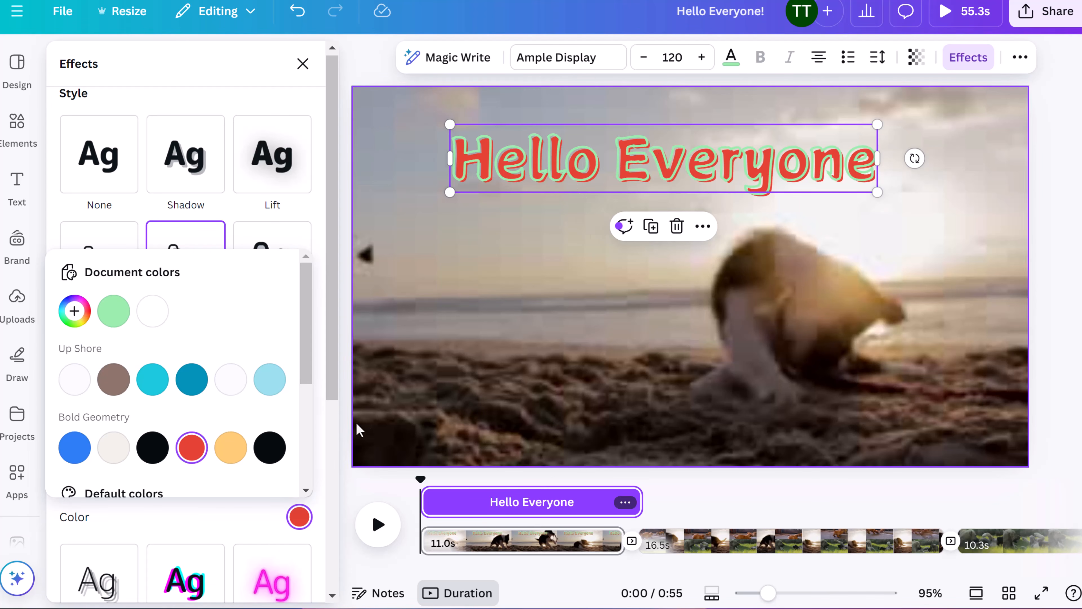
click(268, 449)
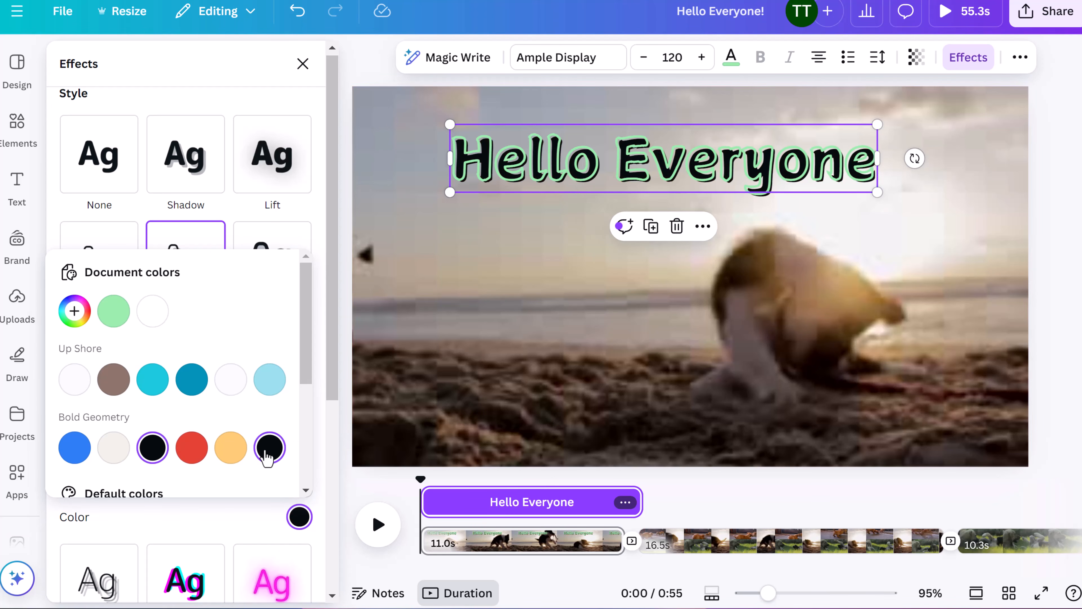
click(319, 221)
drag(568, 166, 580, 166)
- Hide the timing of the beach dog video on the first page
click(528, 280)
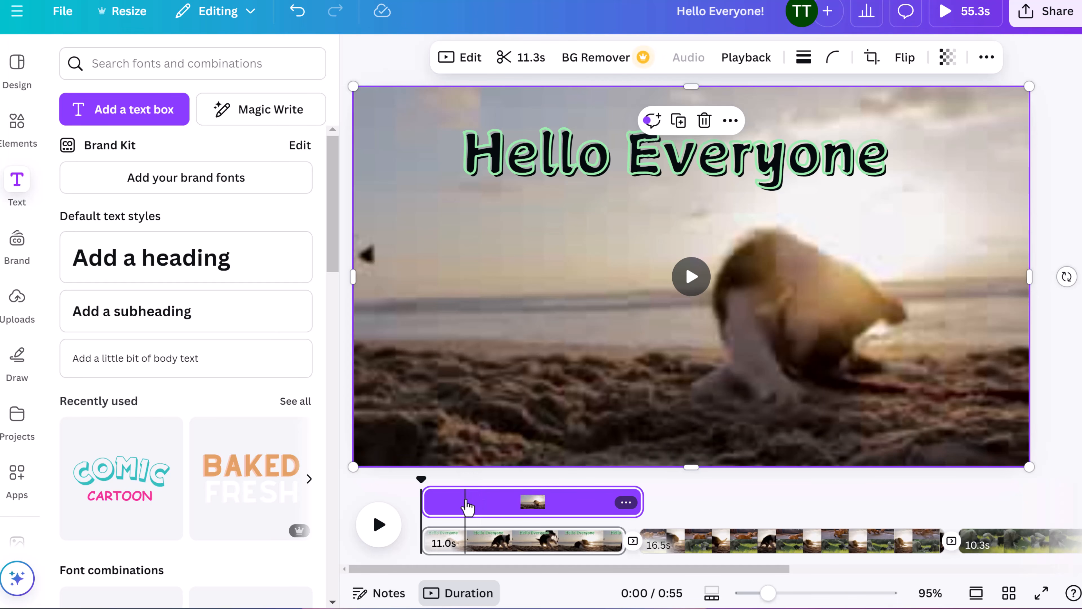
right_click(468, 507)
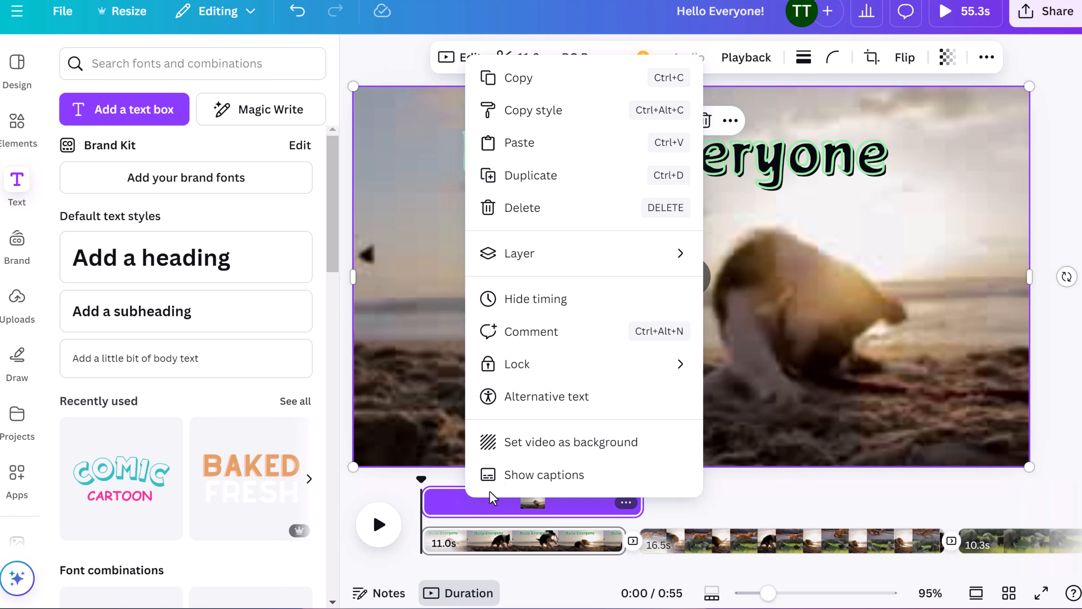
click(580, 310)
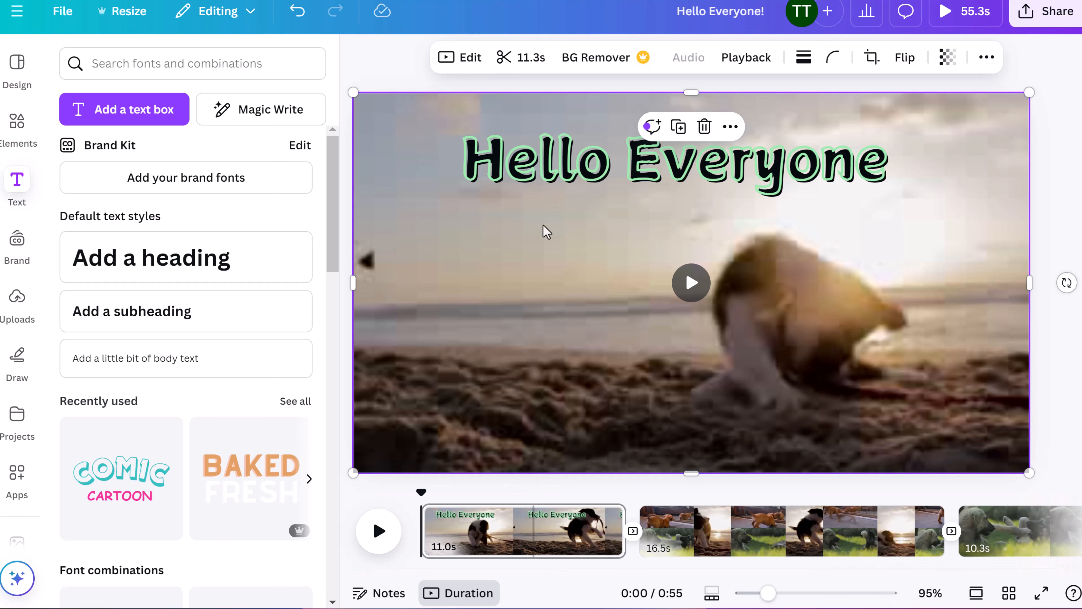
- Show the heading's timing and shorten it at both ends so it appears shortly after the page starts and disappears before it ends
click(551, 176)
right_click(551, 176)
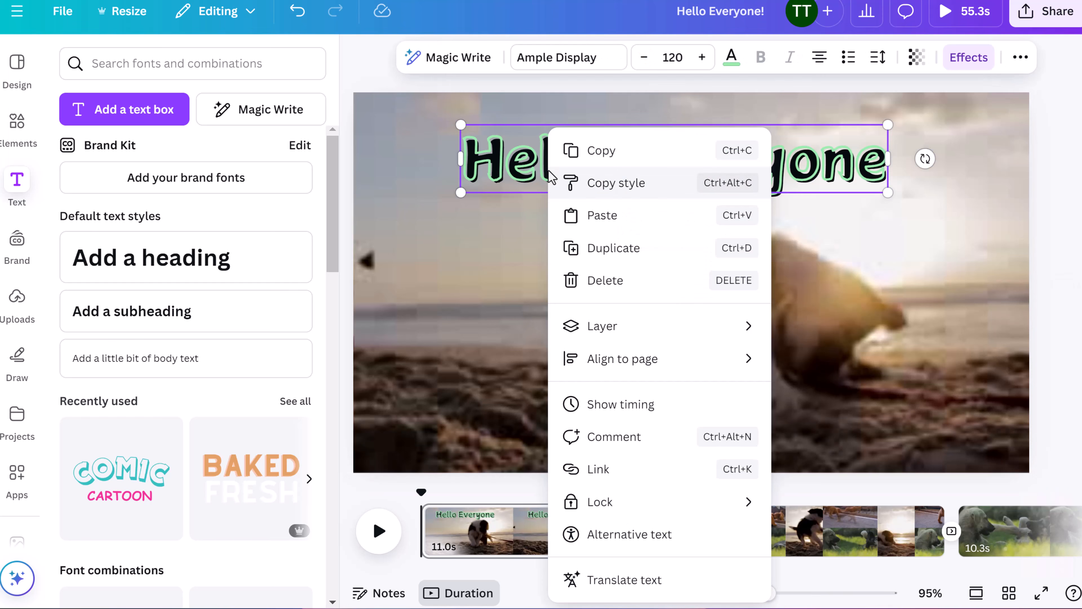
click(639, 410)
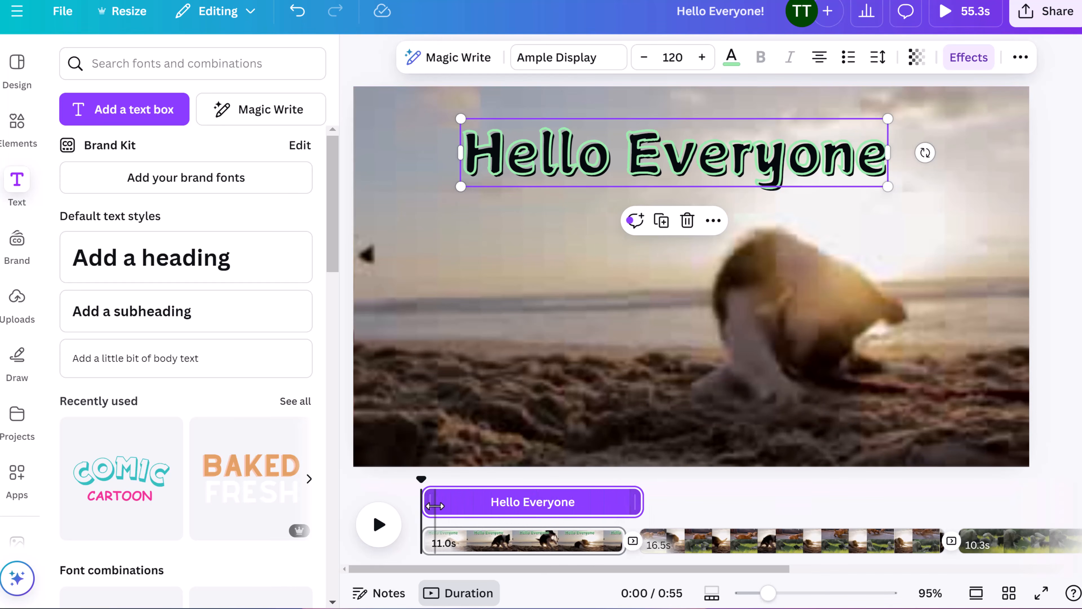
drag(435, 505, 448, 505)
drag(635, 505, 602, 507)
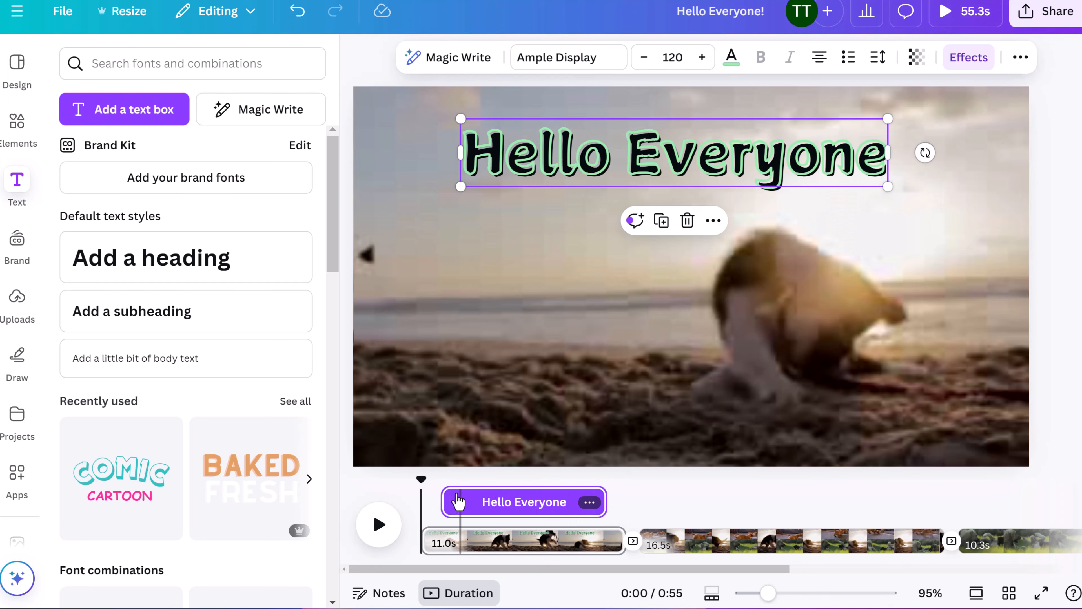
- Play the start of the first page to check when the heading appears, and view the timing option on the heading's track
click(376, 525)
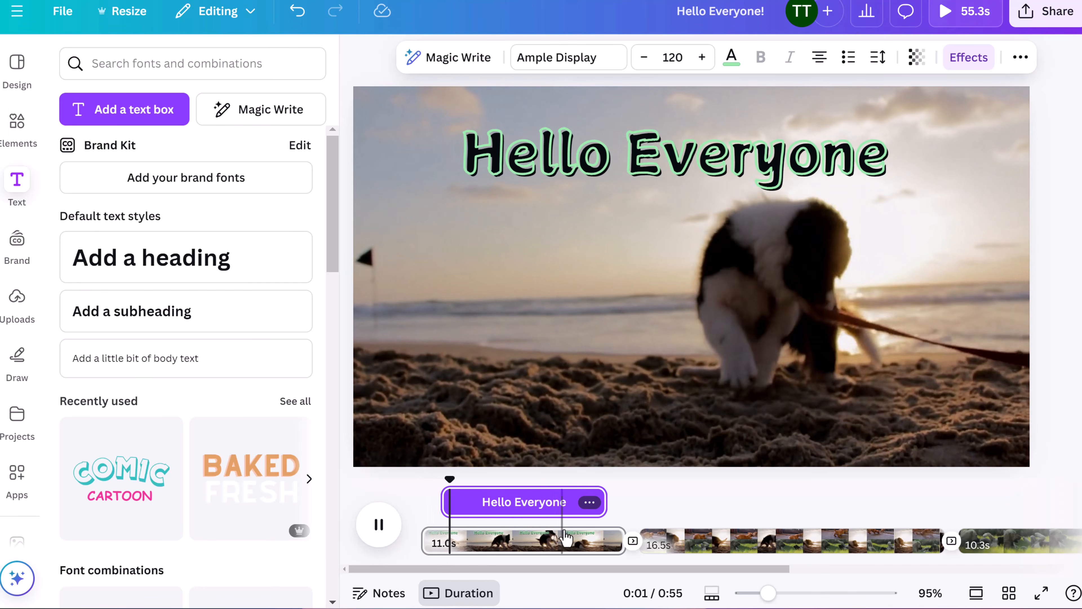
key(space)
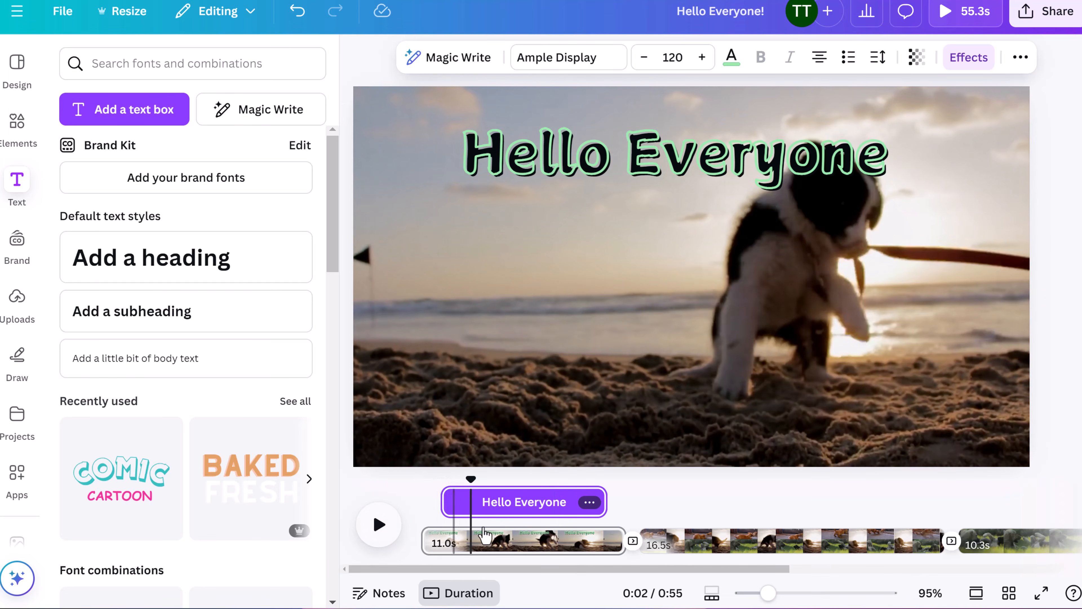
click(525, 504)
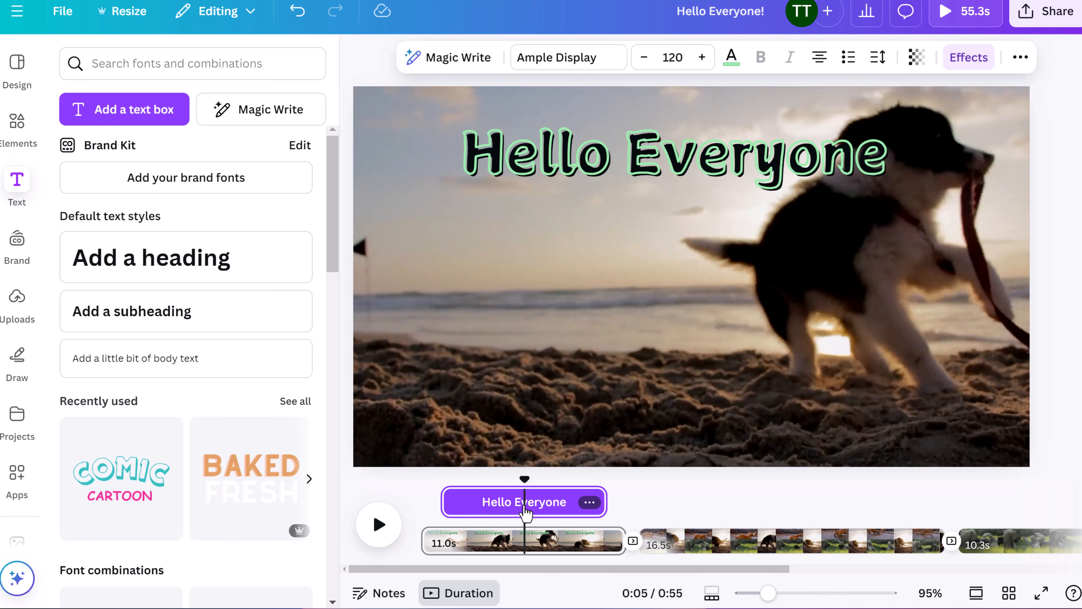
right_click(547, 507)
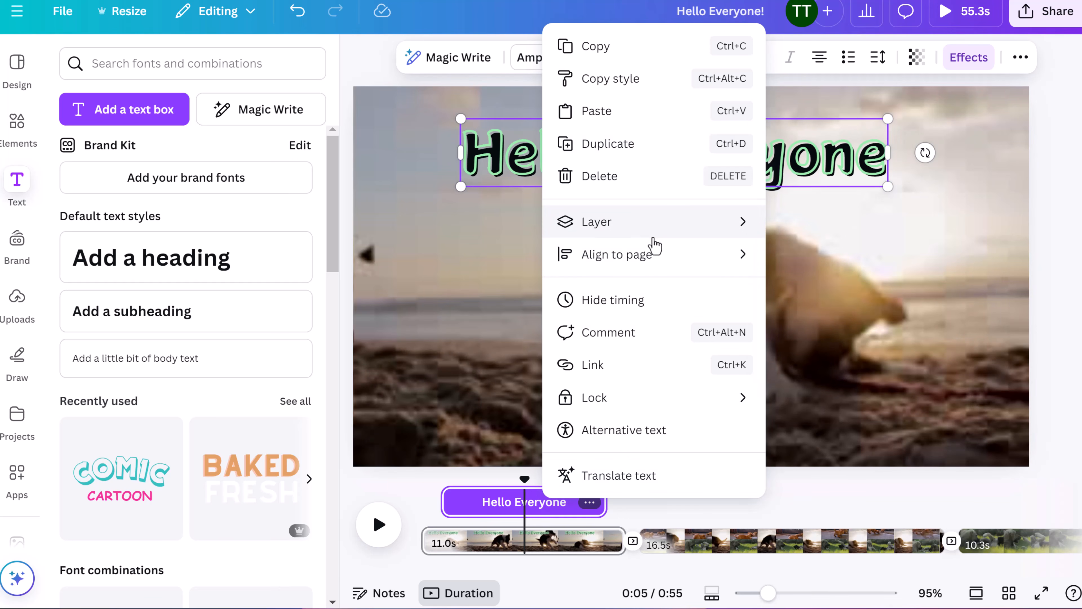
mouse_move(654, 238)
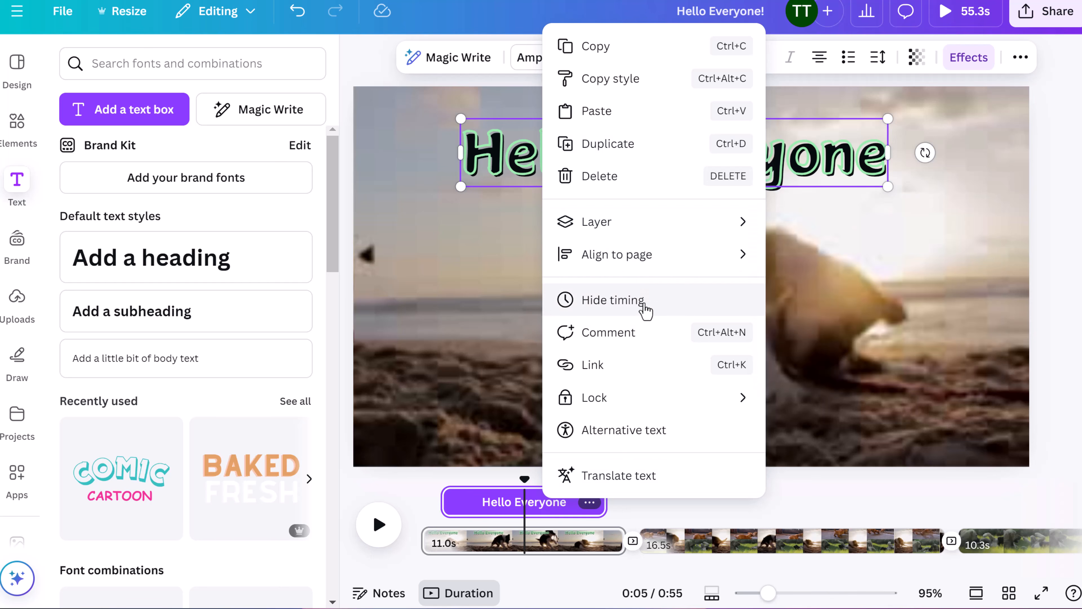
click(798, 484)
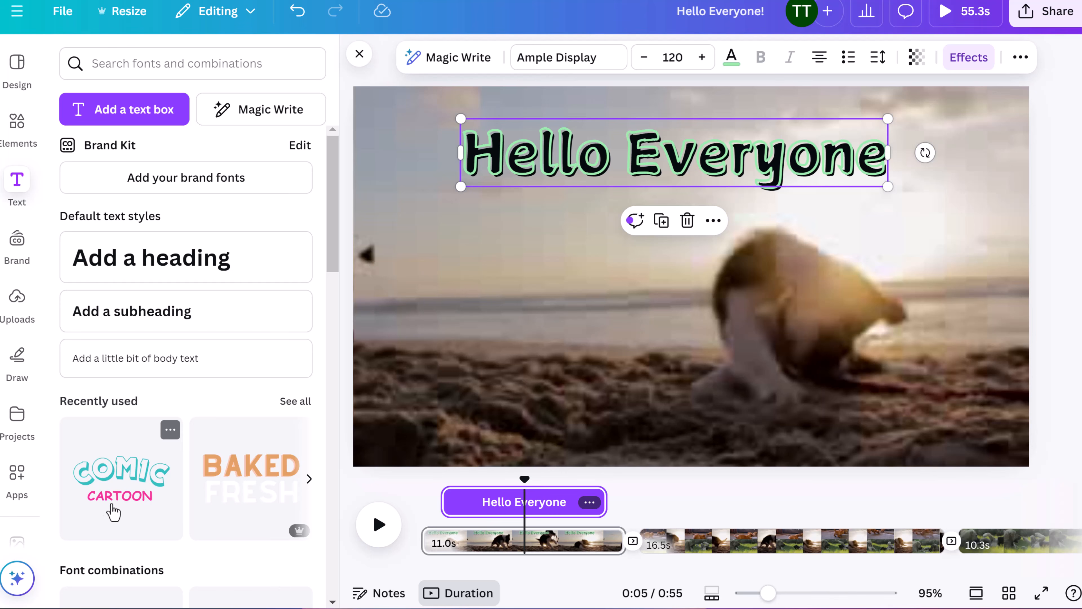
- Add the Comic Cartoon font combination as a new page before the first one, replace COMIC with "Hello", and play the page
drag(113, 511, 416, 562)
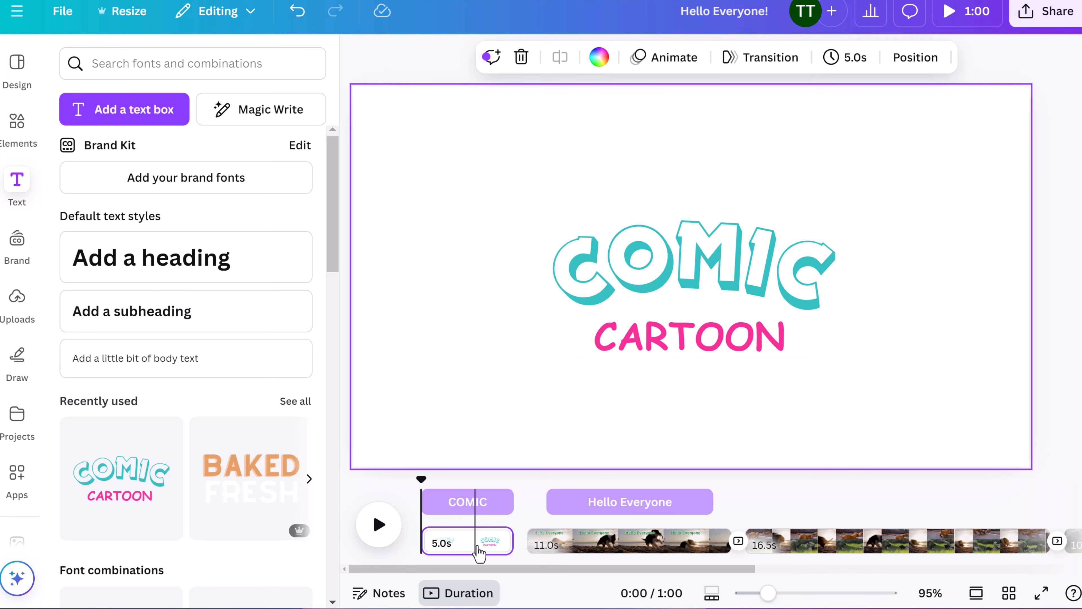
click(711, 269)
drag(809, 260, 544, 253)
text(Hello)
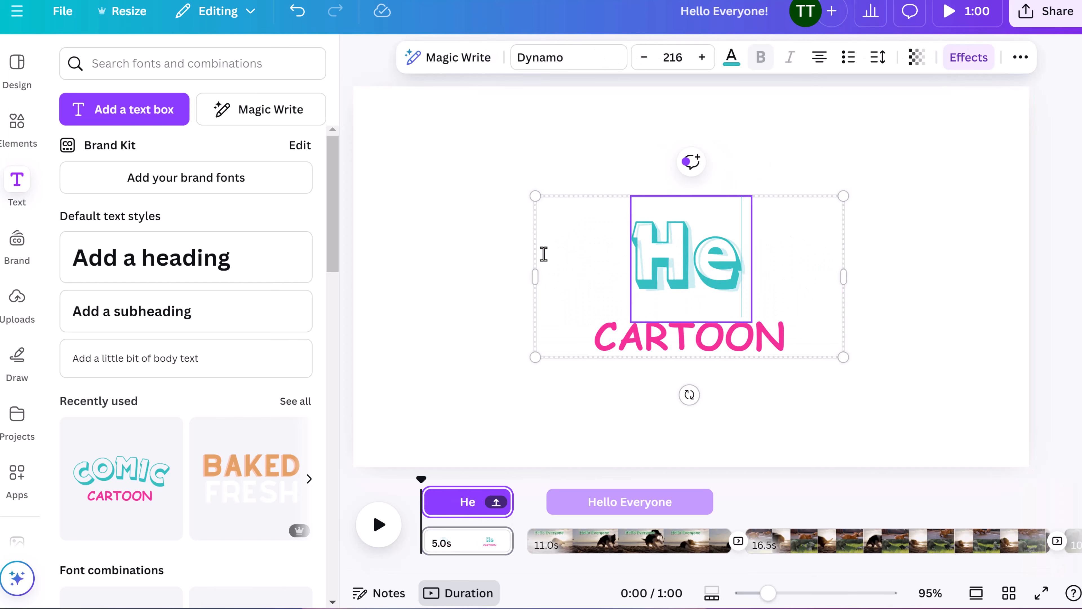
click(481, 285)
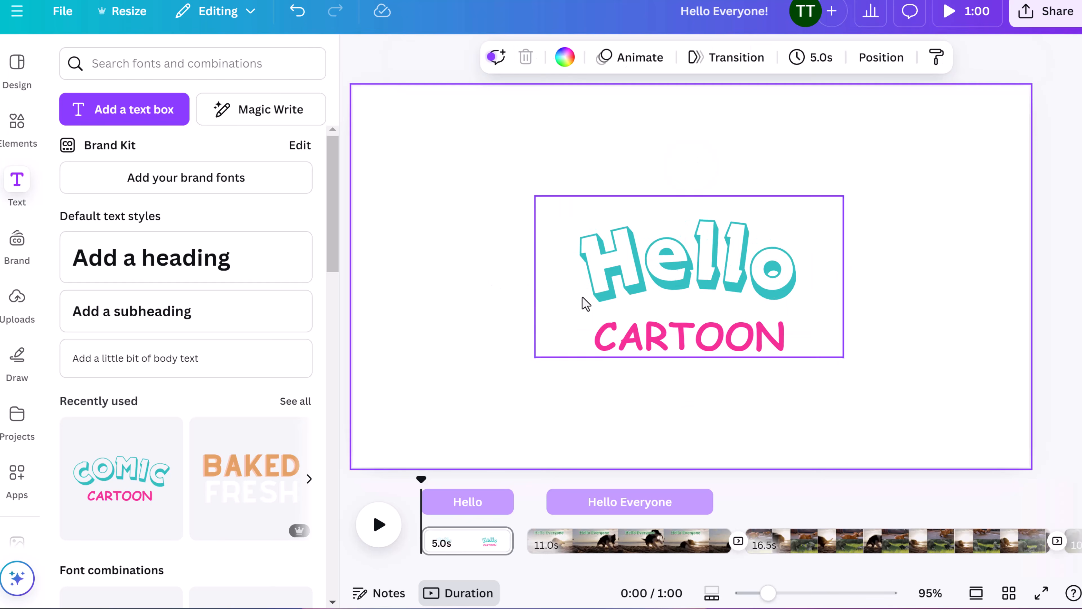
click(623, 288)
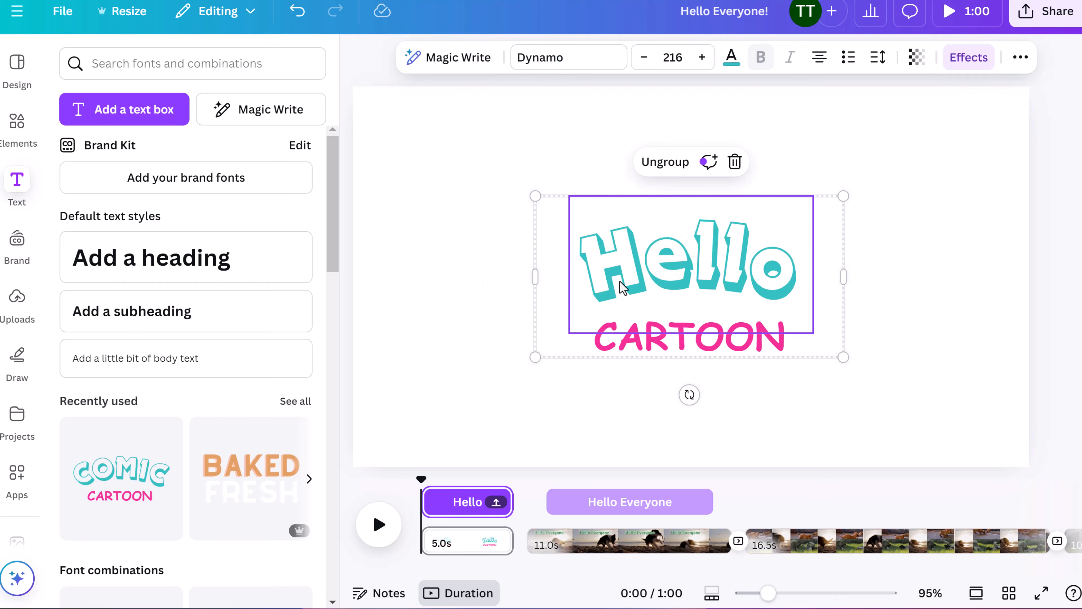
click(455, 278)
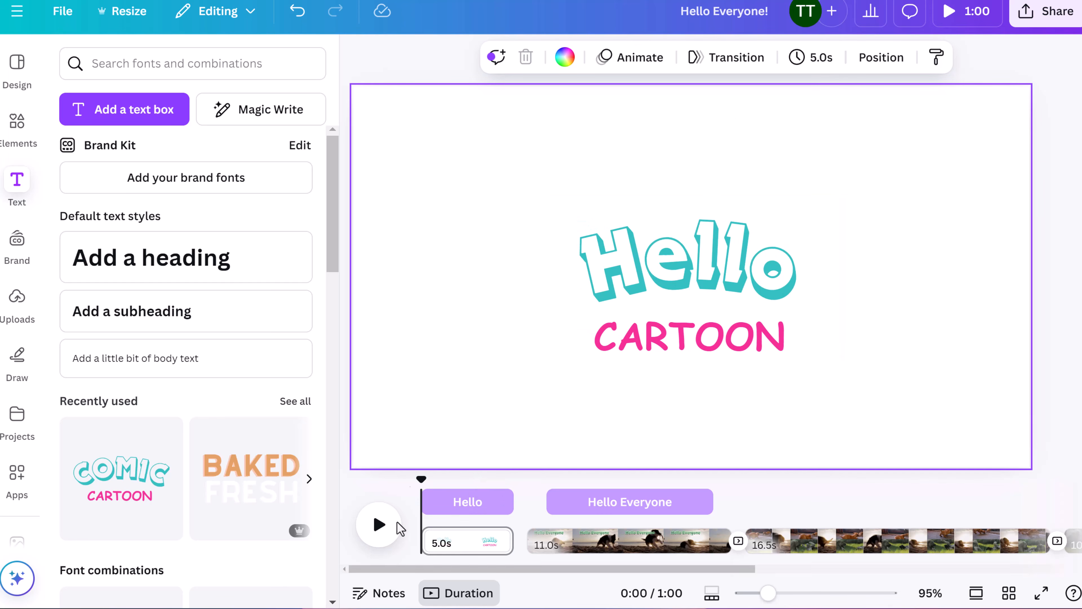
click(379, 526)
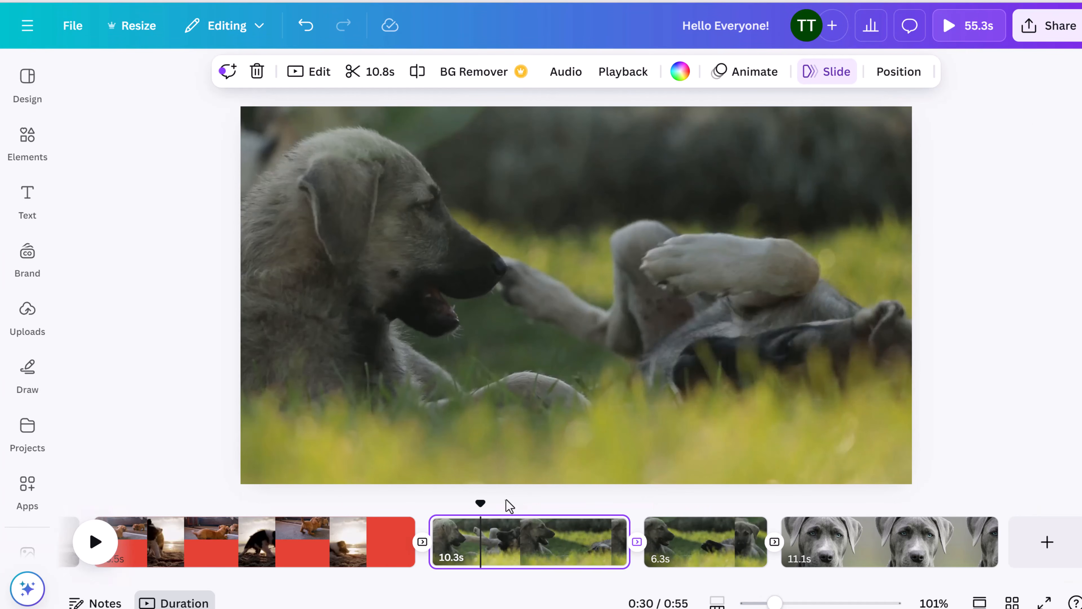
- Play a short part of the 10.3-second clip of two dogs on the grass to check its sound
drag(480, 503, 455, 503)
key(space)
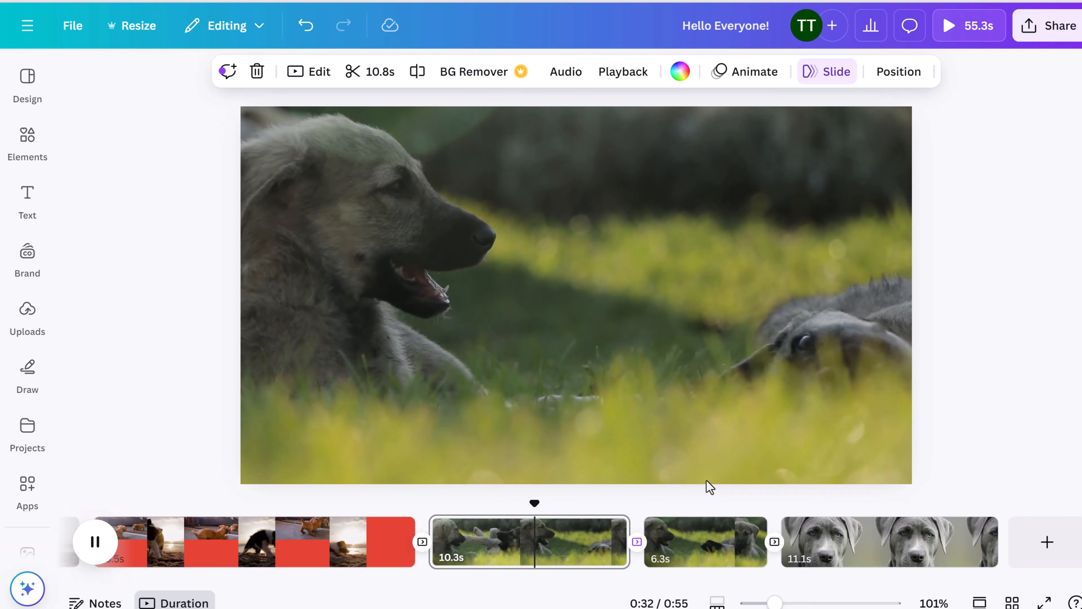
key(space)
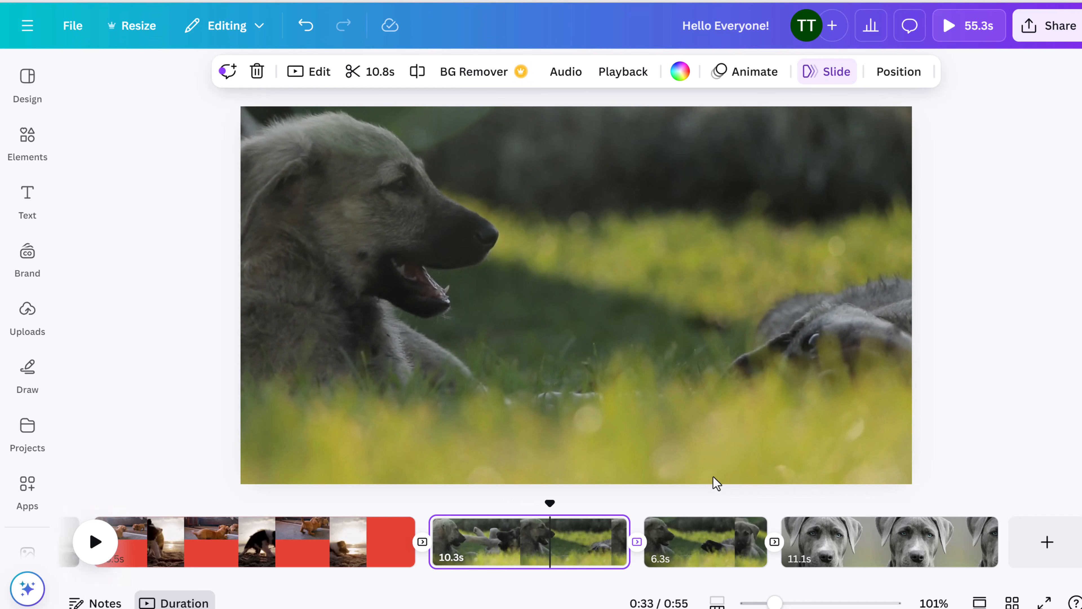
- Set the volume of all videos on page 3 to 0
click(525, 549)
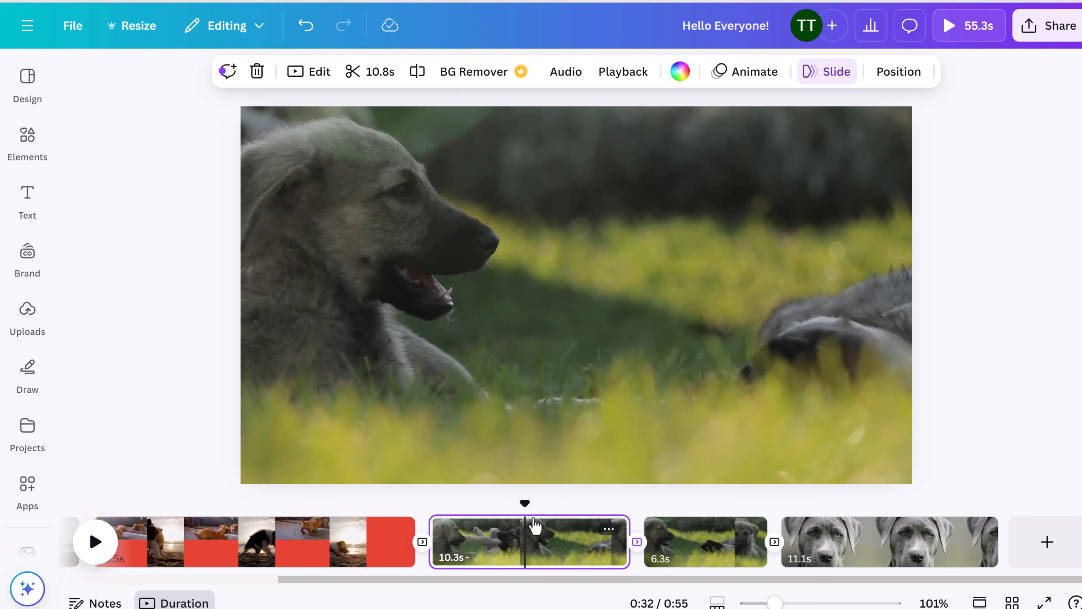
click(565, 79)
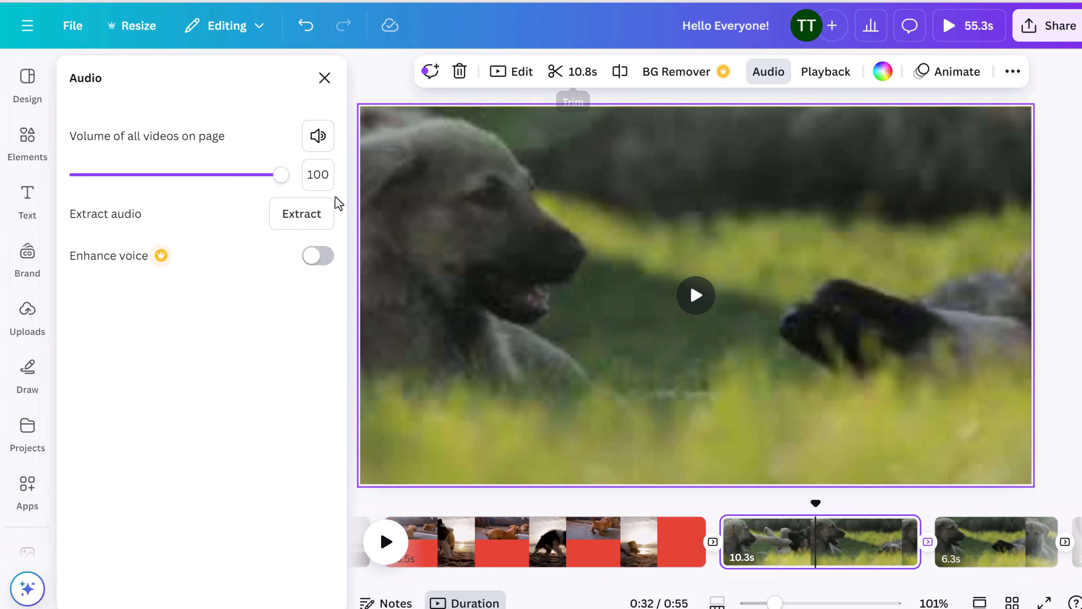
drag(282, 186, 76, 187)
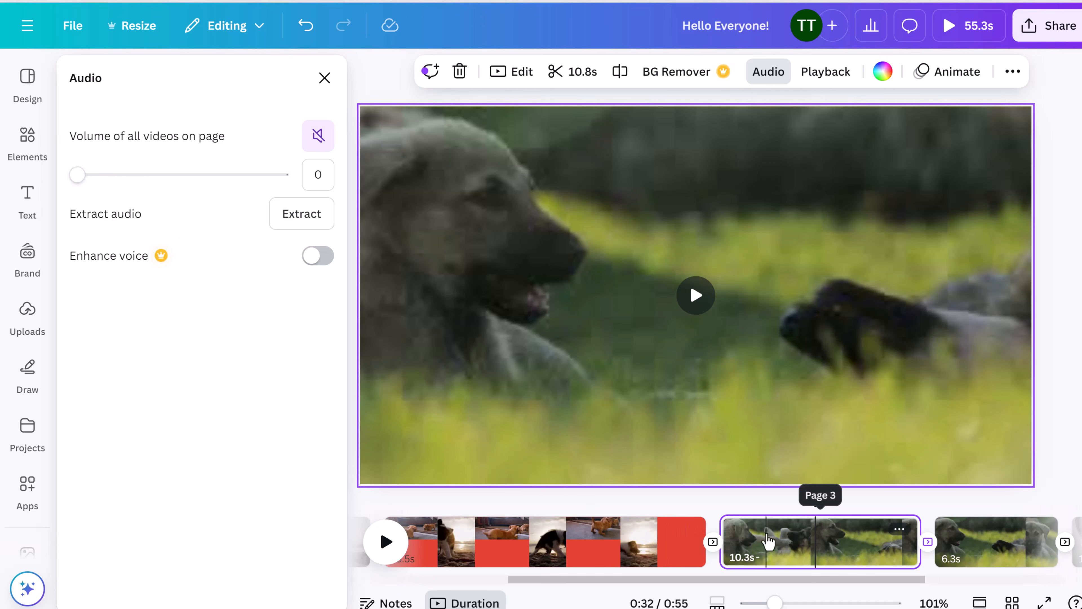
- Preview the silenced clip on page 3 and set the page's video volume to 99
click(386, 541)
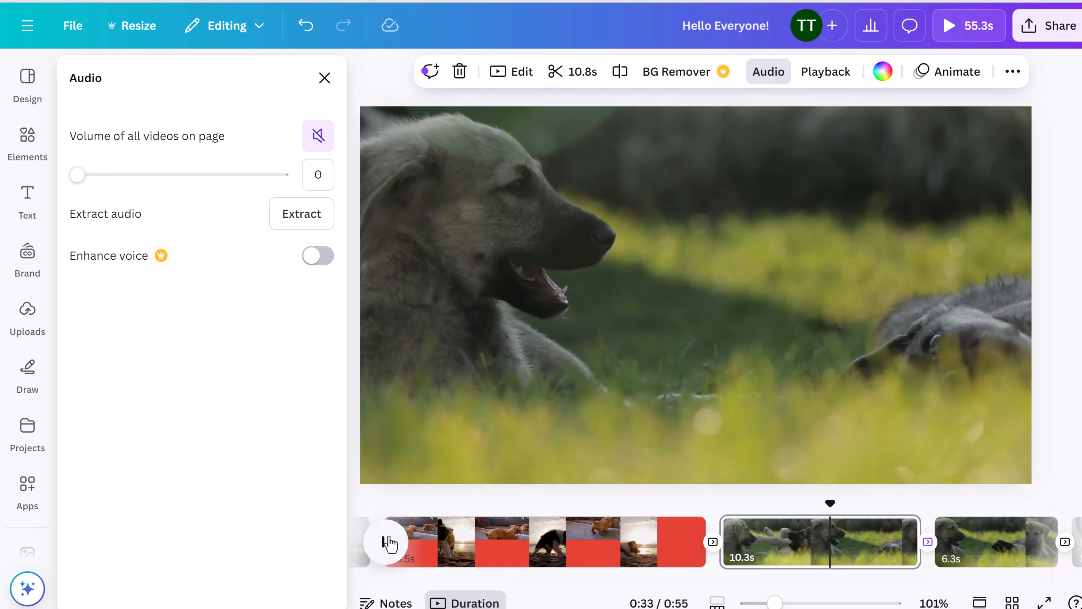
click(386, 542)
drag(78, 175, 280, 193)
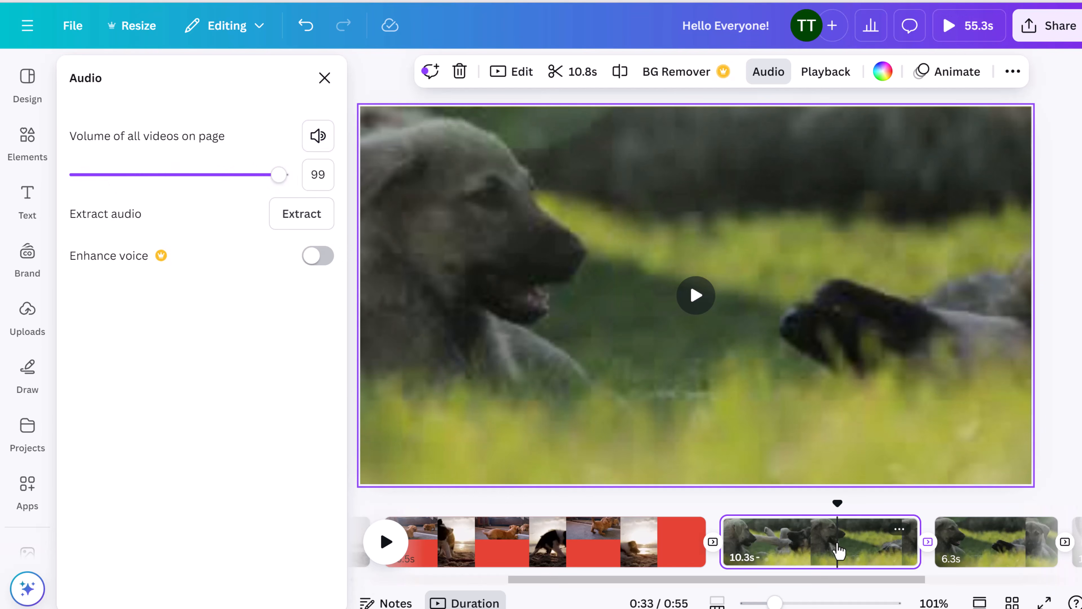
- Extract the audio from page 3's video and trim the track at both ends to 6.6 s
scroll(838, 550, right, 2)
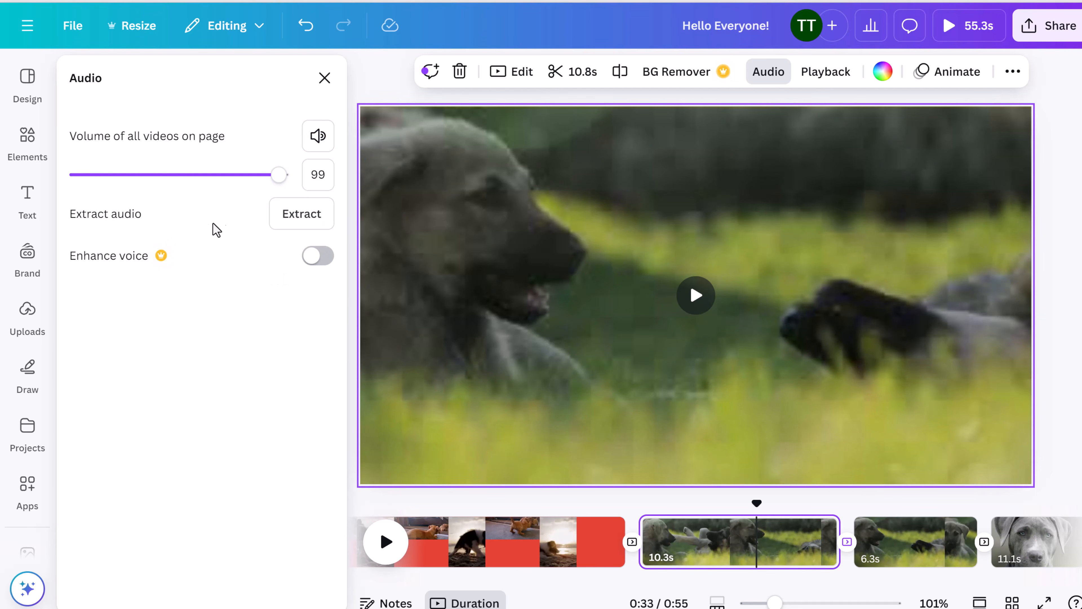
click(288, 216)
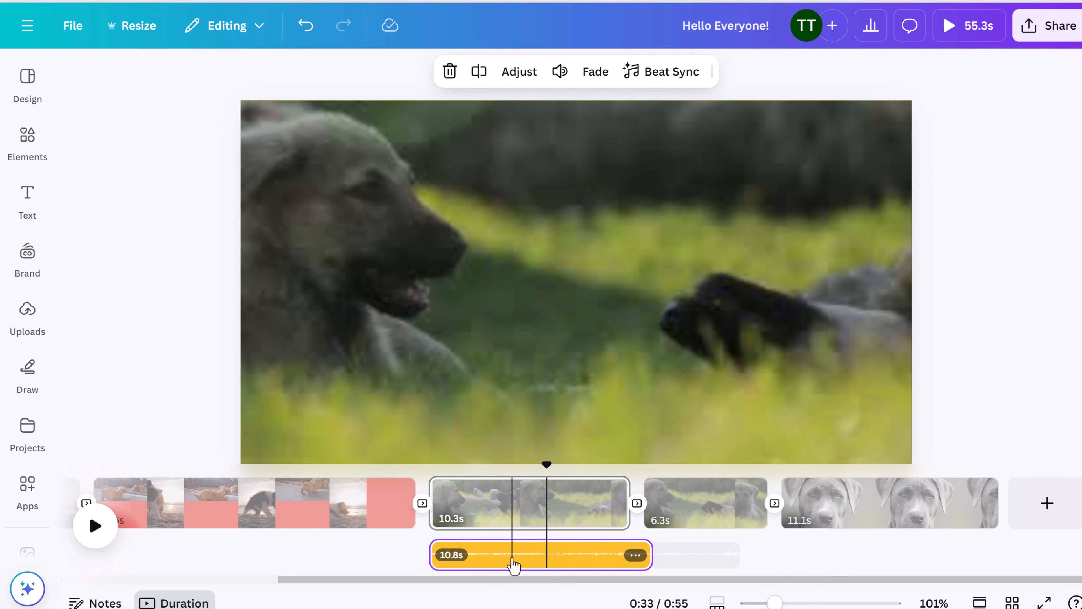
drag(650, 553, 597, 554)
drag(431, 554, 469, 556)
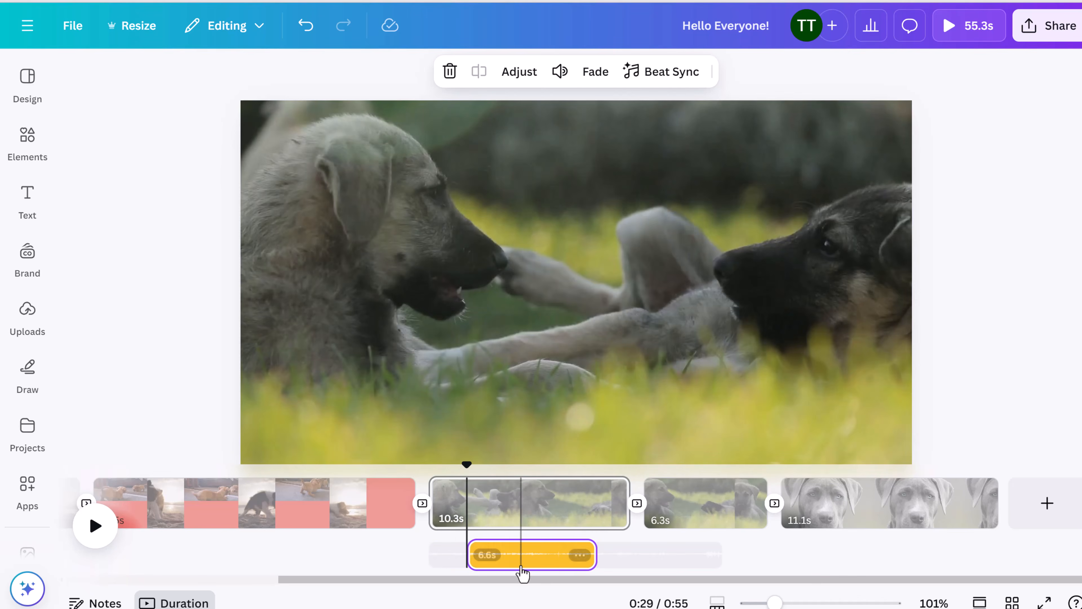
- Split the extracted audio track near its middle and shift the second piece slightly later
click(522, 571)
click(479, 71)
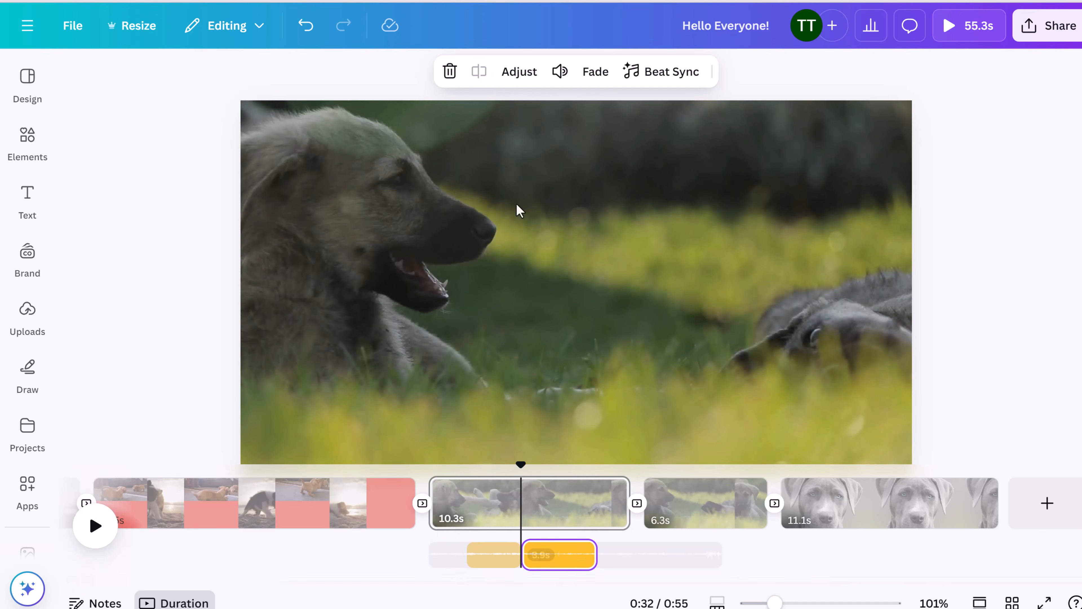
mouse_move(562, 554)
mouse_down()
mouse_move(476, 553)
mouse_move(562, 563)
mouse_up()
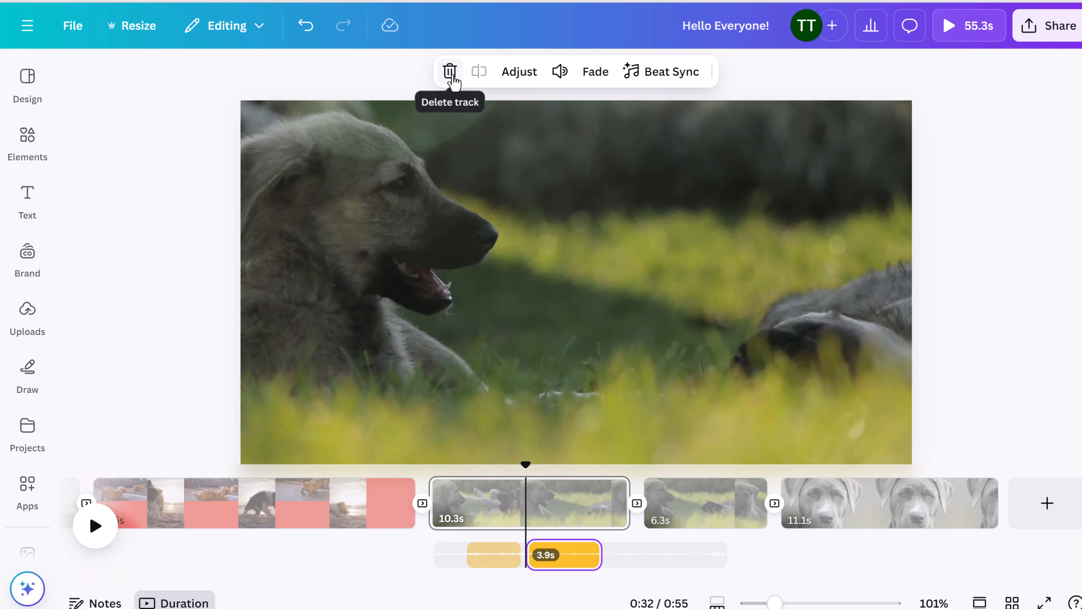
- Adjust which section of the sound plays within the second audio piece, and view its volume settings
click(518, 81)
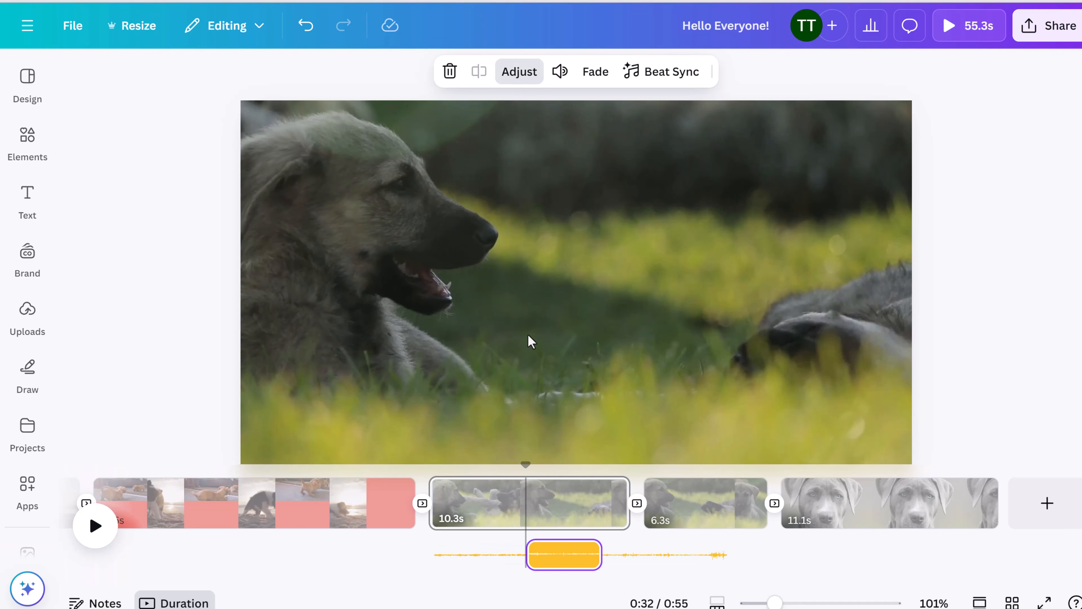
drag(566, 565, 557, 563)
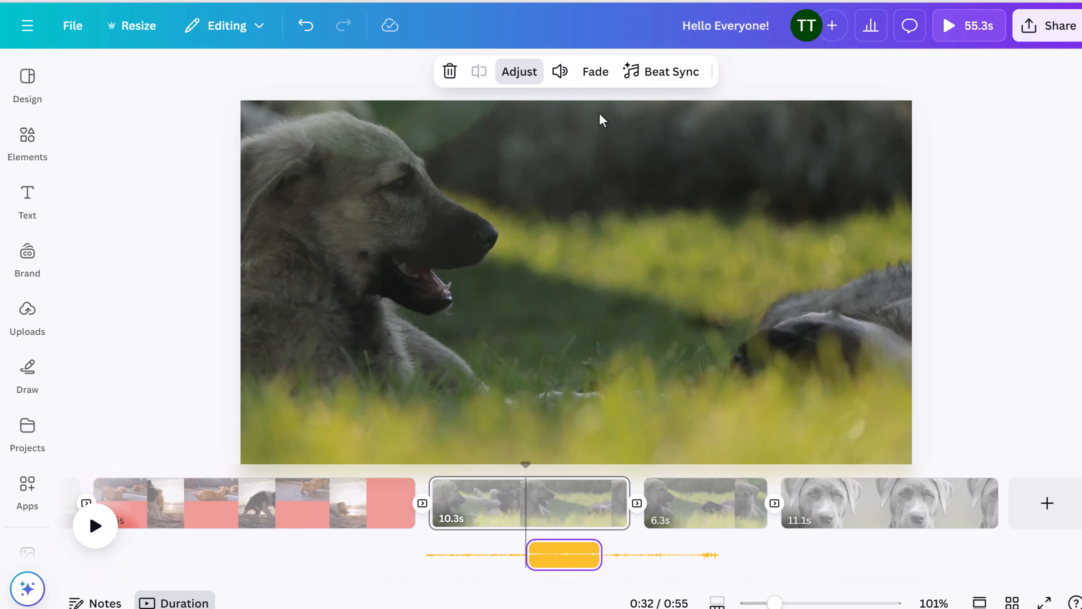
click(560, 72)
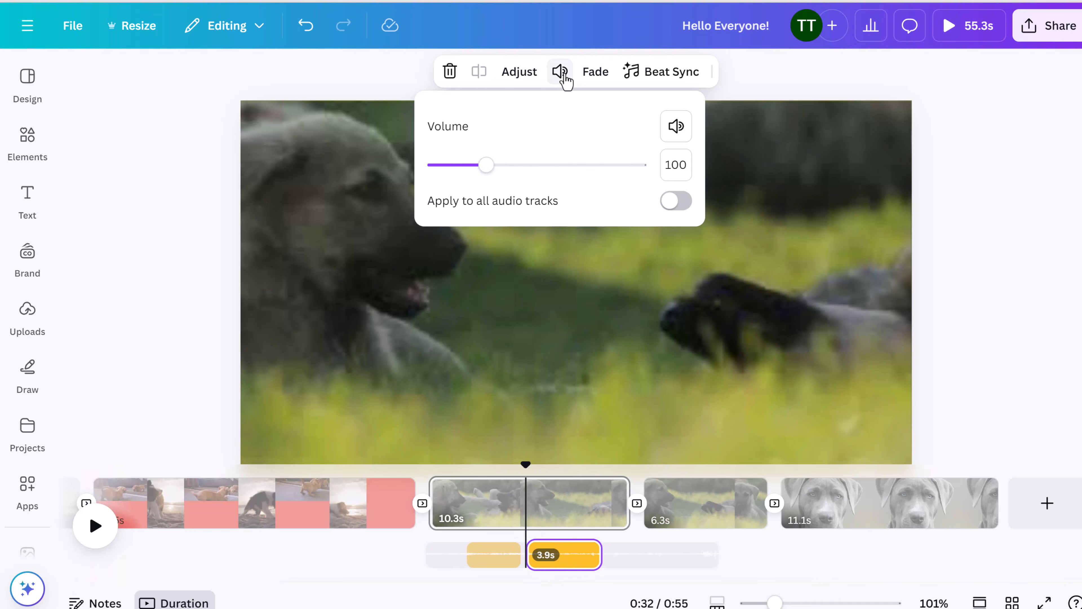
click(563, 76)
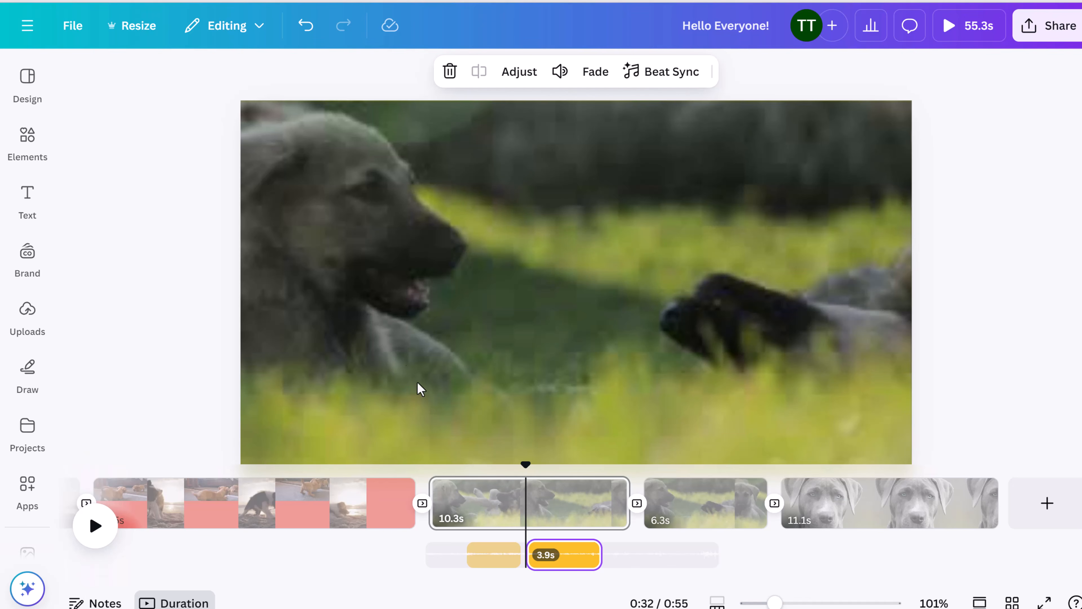
- Delete both pieces of the extracted audio track from the timeline
click(643, 566)
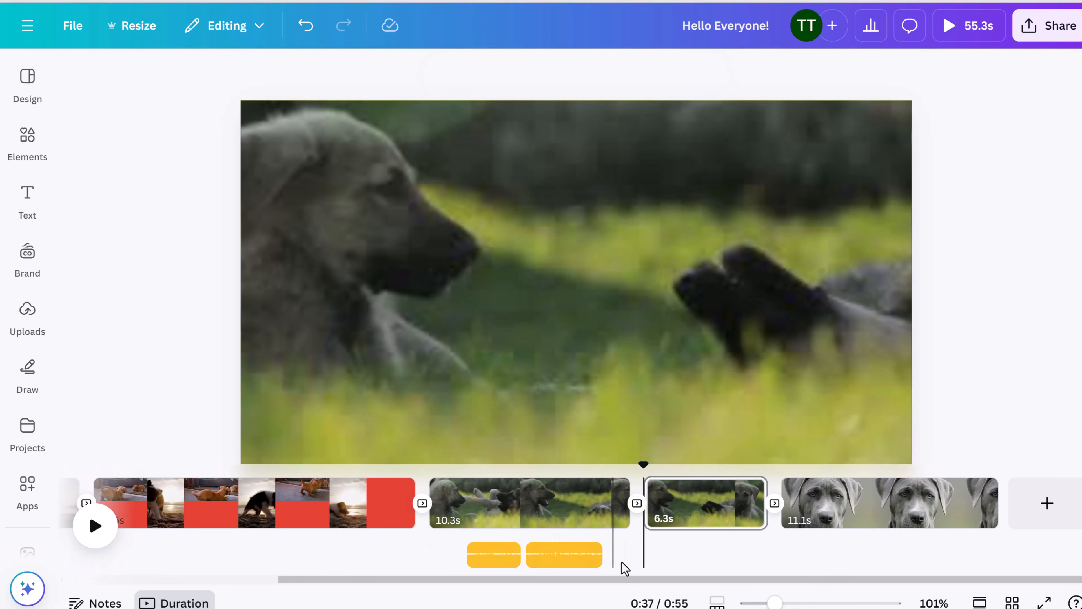
click(477, 553)
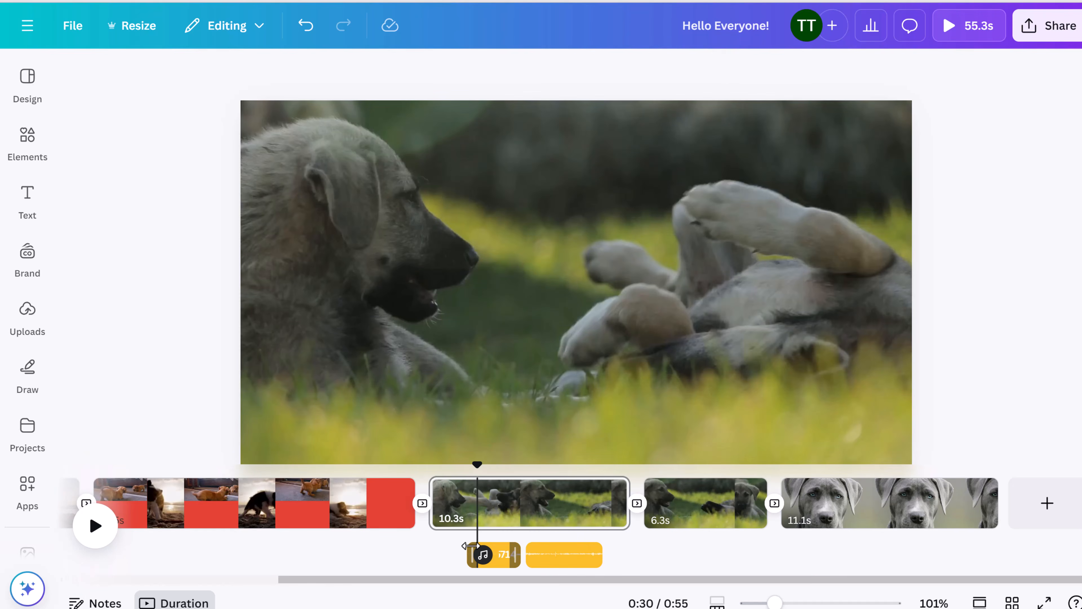
click(572, 554)
click(449, 70)
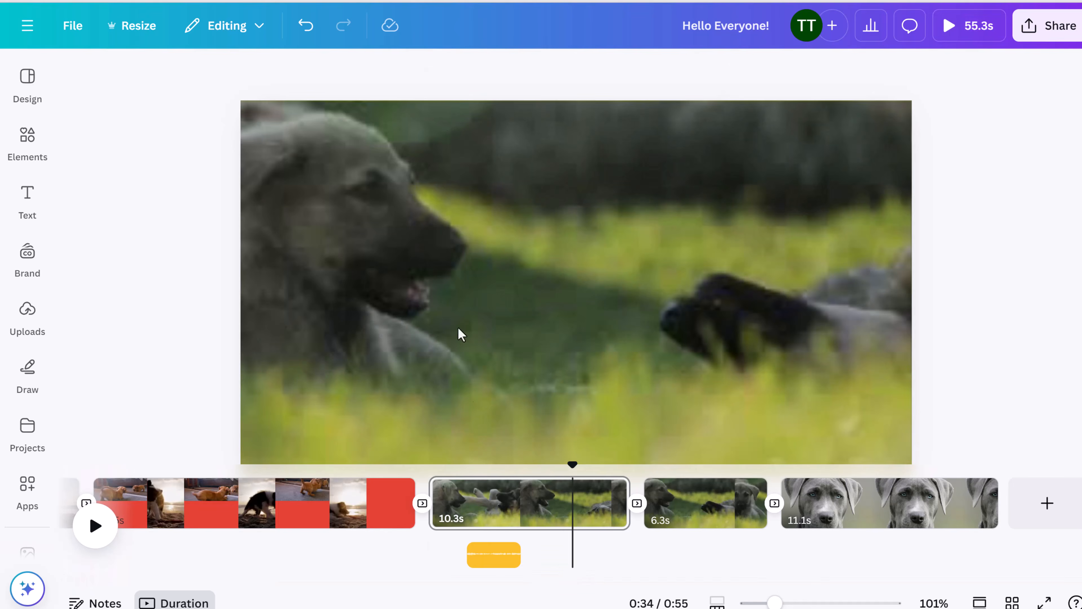
click(495, 554)
click(447, 70)
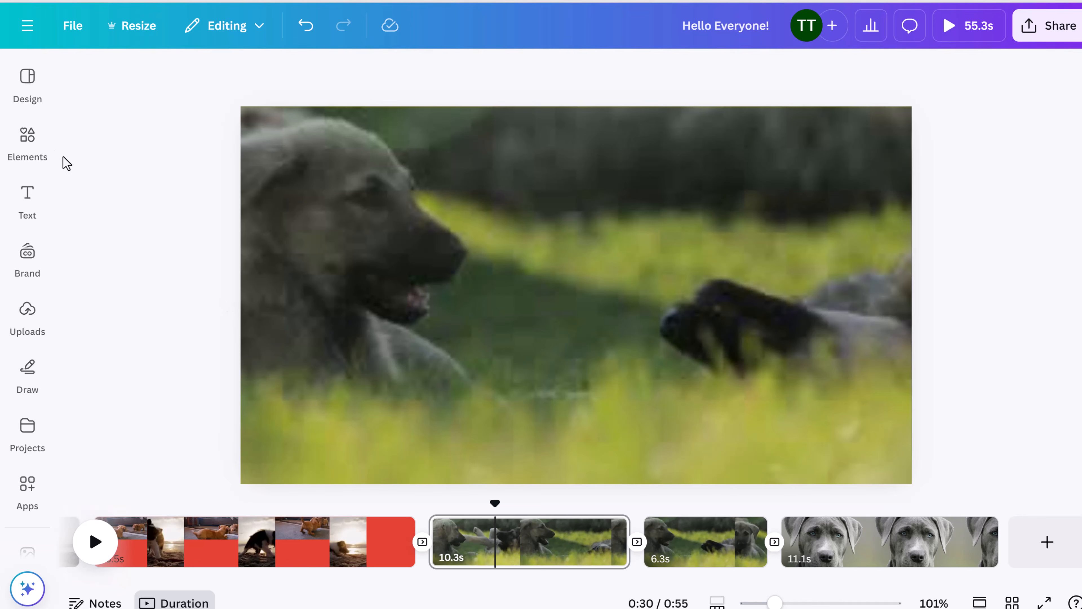
- Open the elements library and show results of all types for the "dogs" search
click(28, 141)
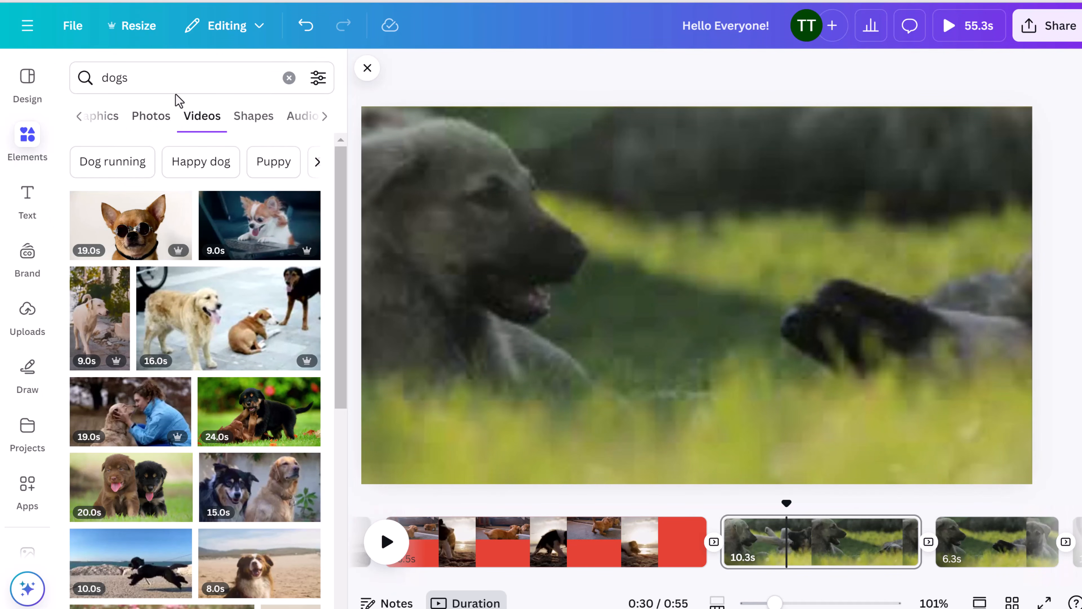
click(145, 77)
drag(144, 77, 108, 107)
click(215, 58)
click(81, 119)
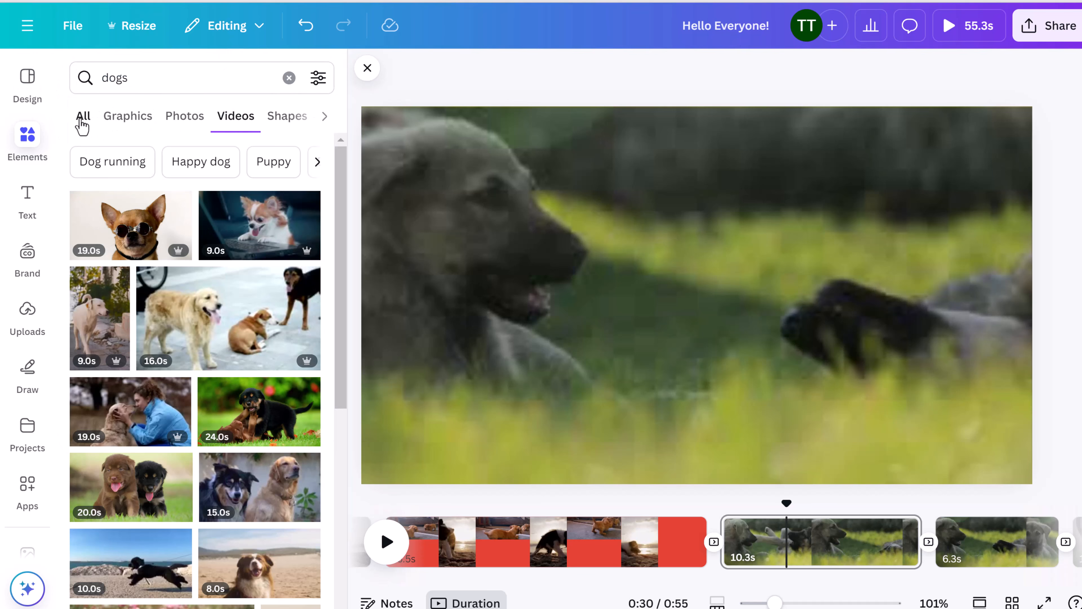
click(82, 124)
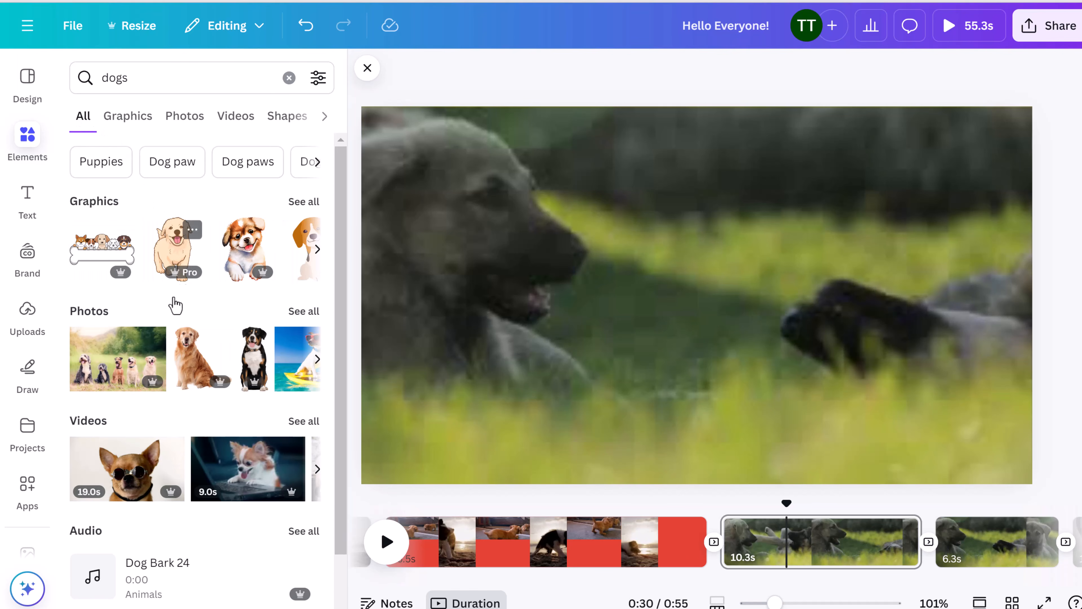
- Show all audio results in the elements library and search them for "happy music"
scroll(169, 299, down, 2)
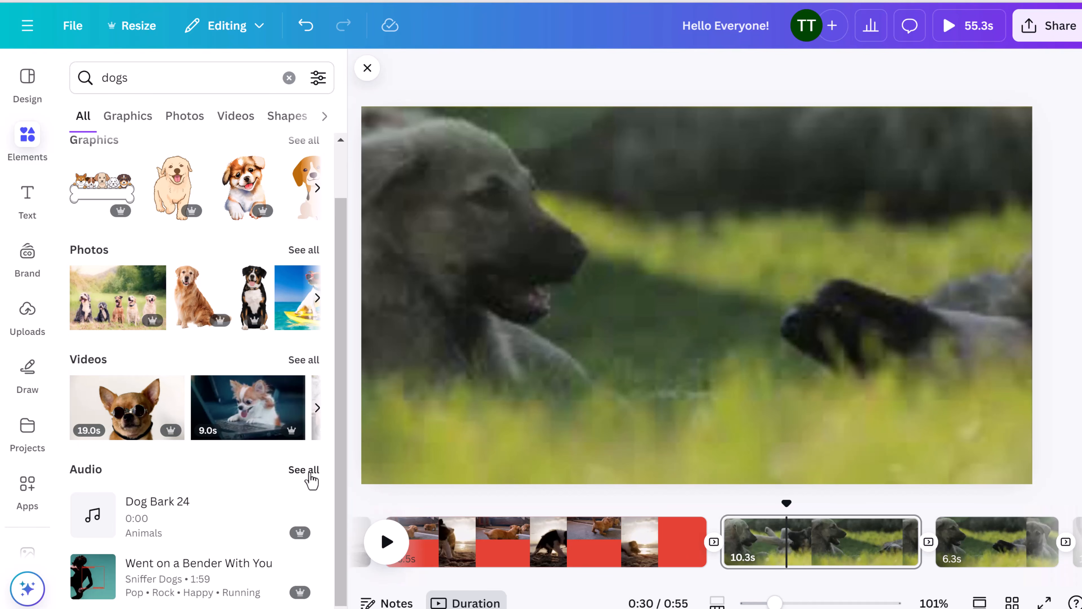
mouse_move(307, 541)
click(304, 470)
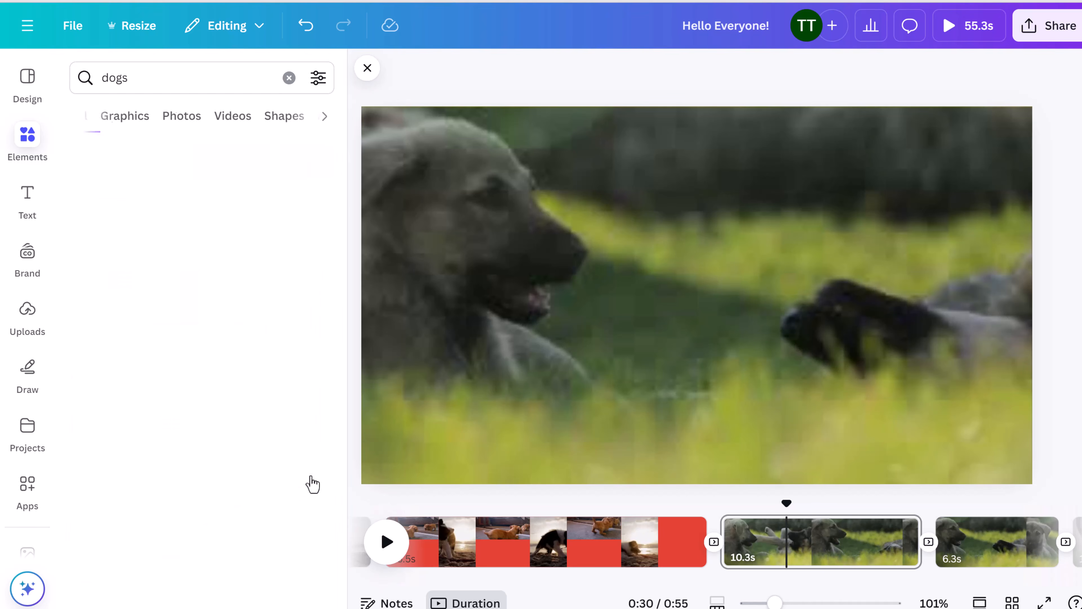
drag(152, 68, 85, 70)
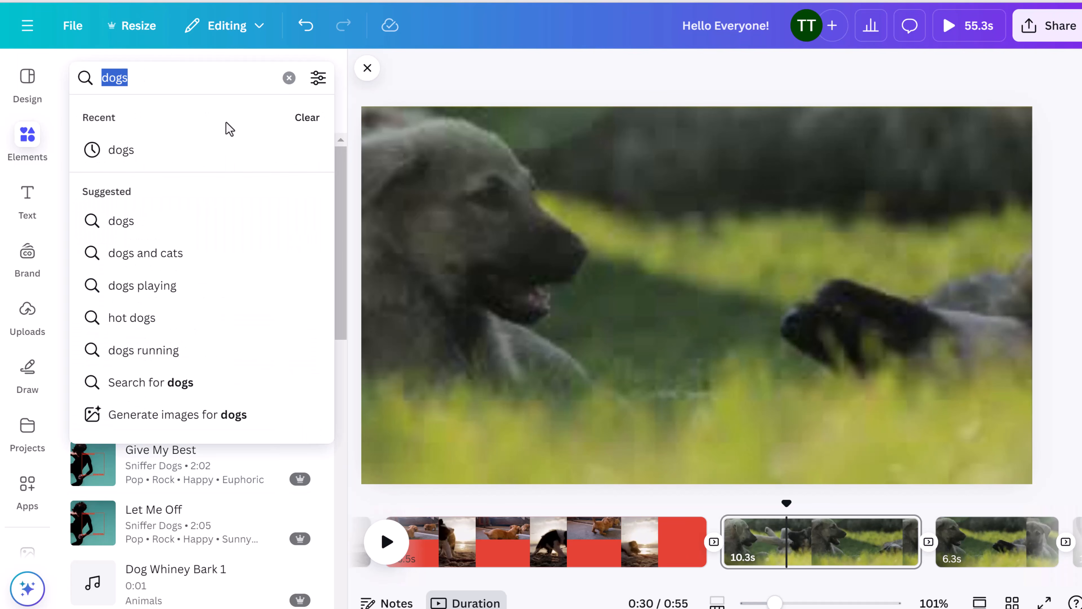
text(happy)
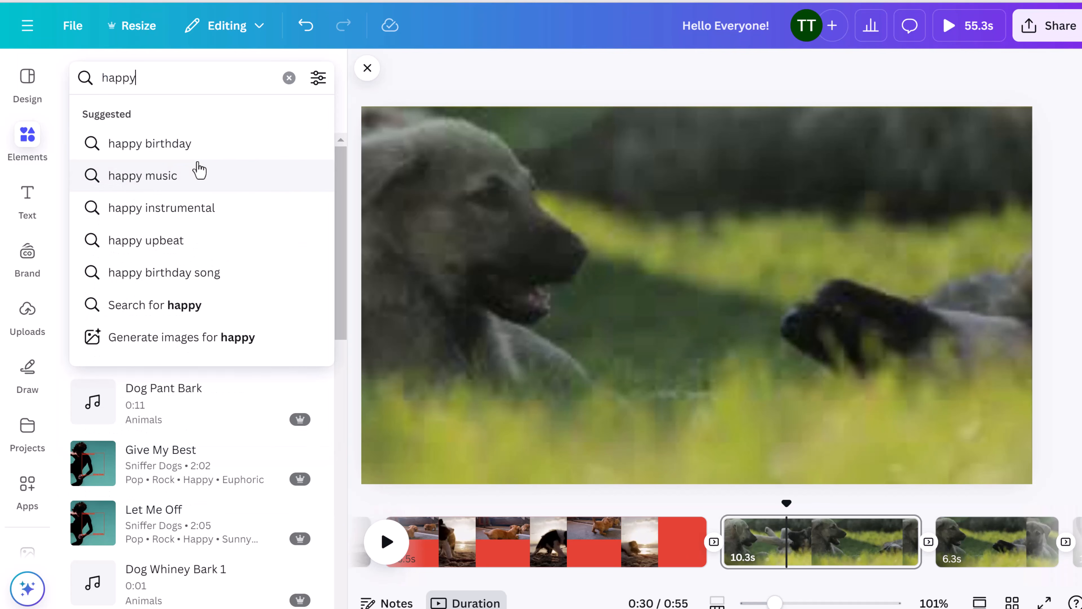
click(165, 174)
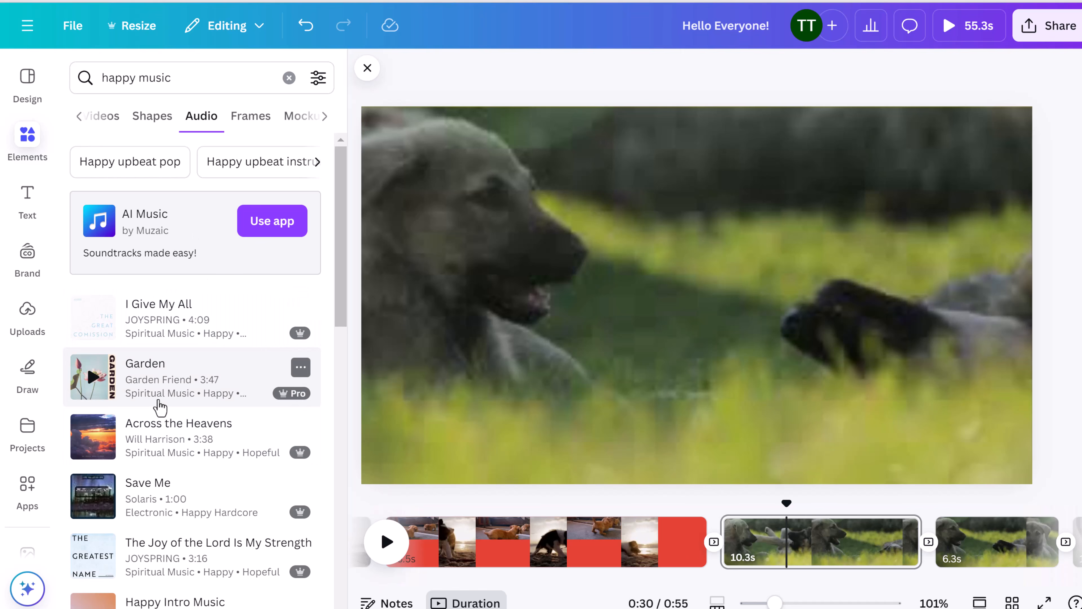
- Preview the sound of the I Give My All and Garden tracks
click(93, 320)
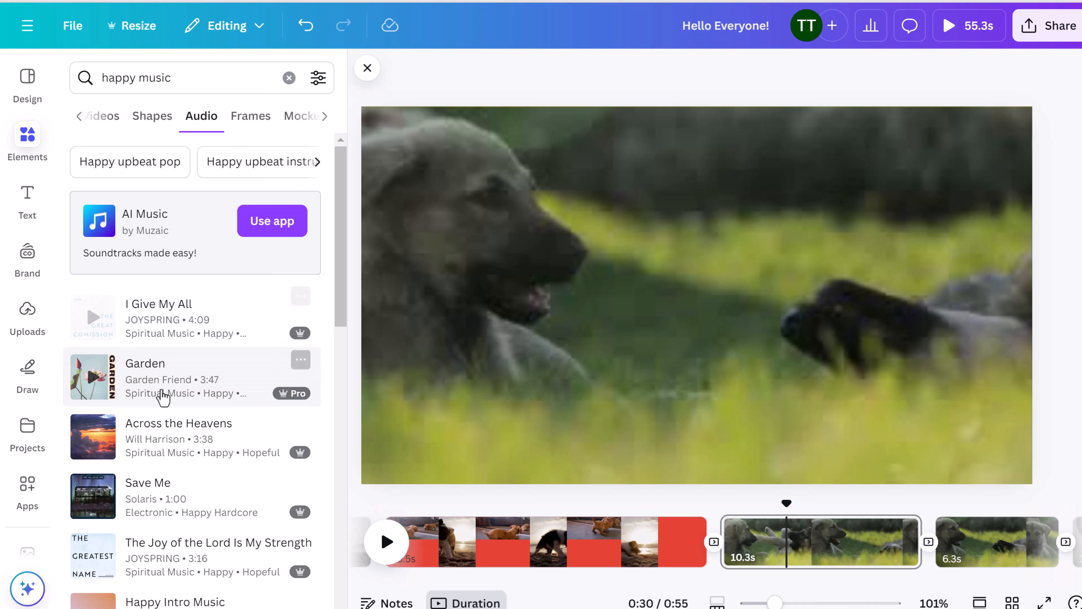
click(93, 377)
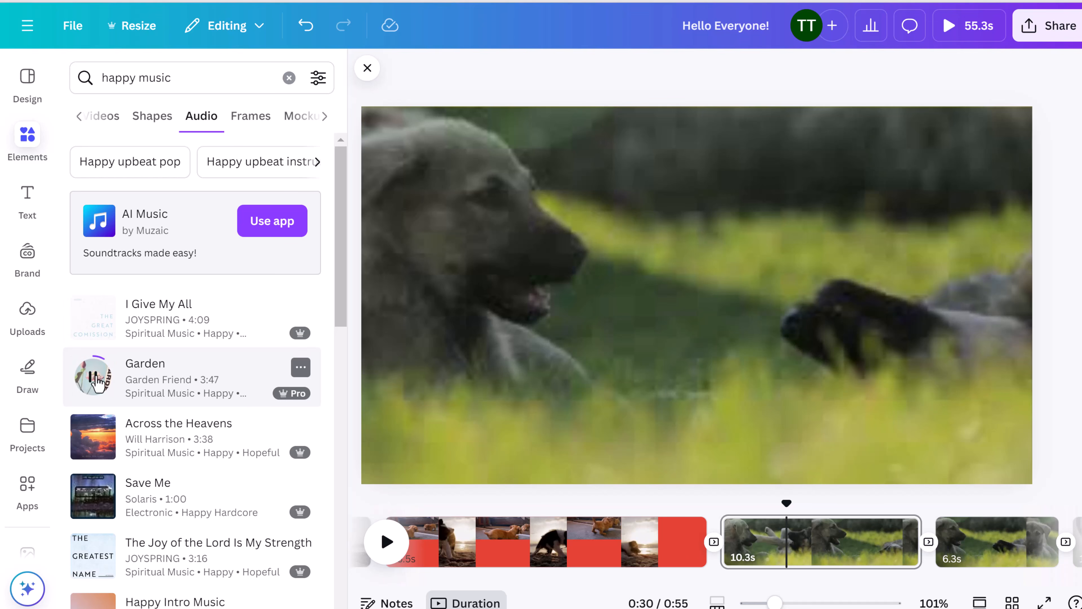
click(95, 377)
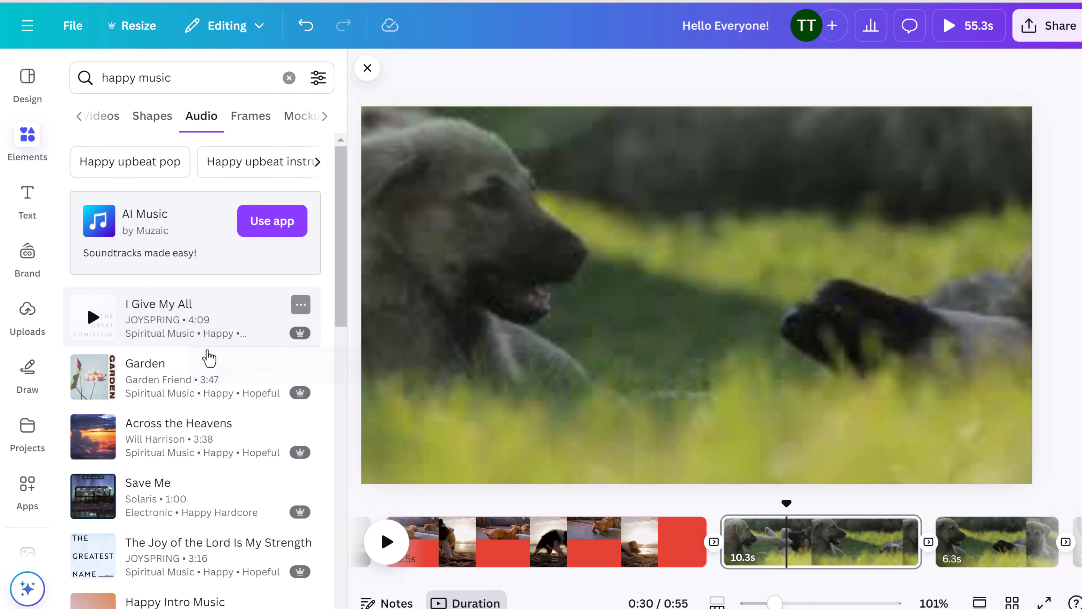
- Add the I Give My All track to the timeline from the start of the video, and view its available options
drag(182, 330, 394, 561)
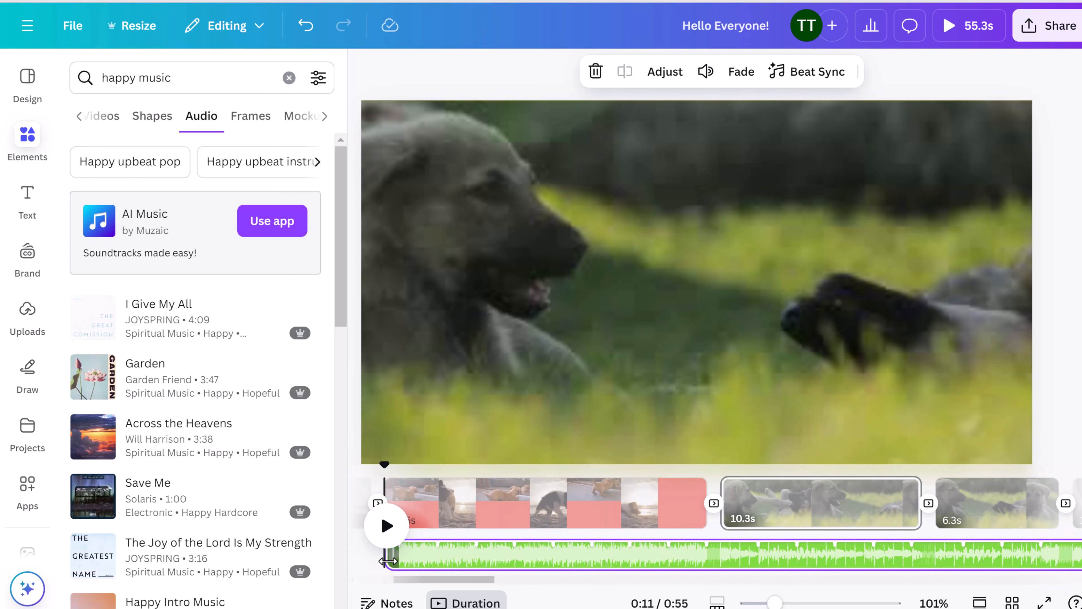
drag(389, 561, 432, 561)
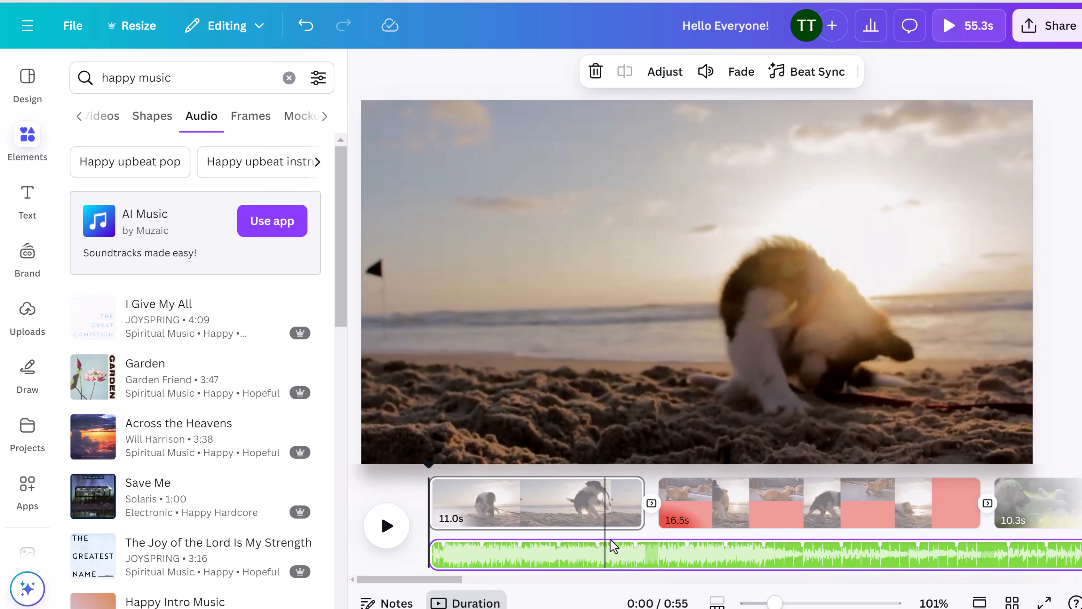
click(610, 559)
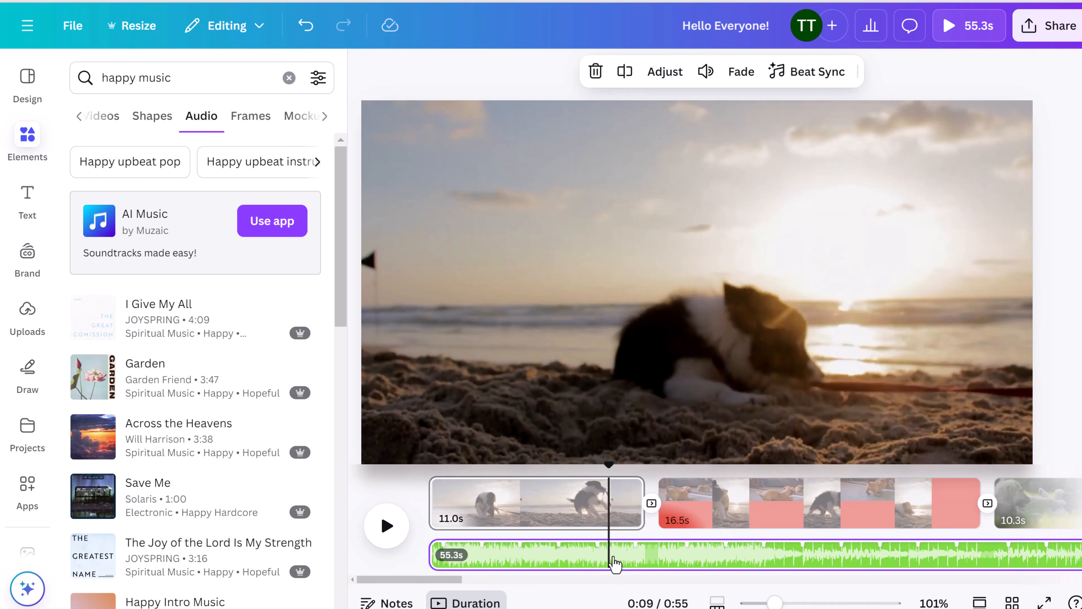
right_click(614, 563)
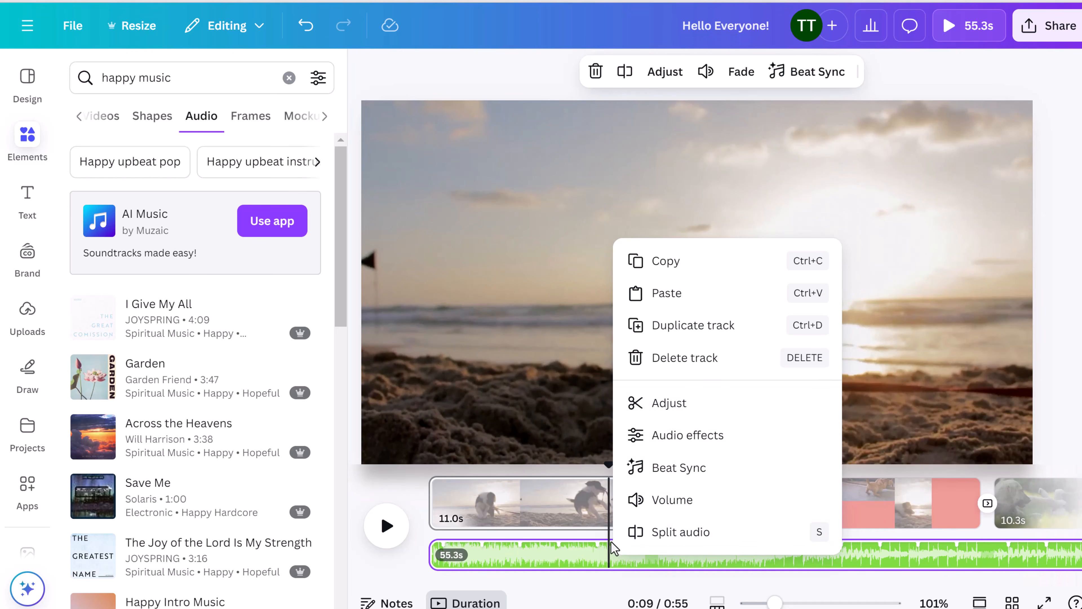
click(588, 568)
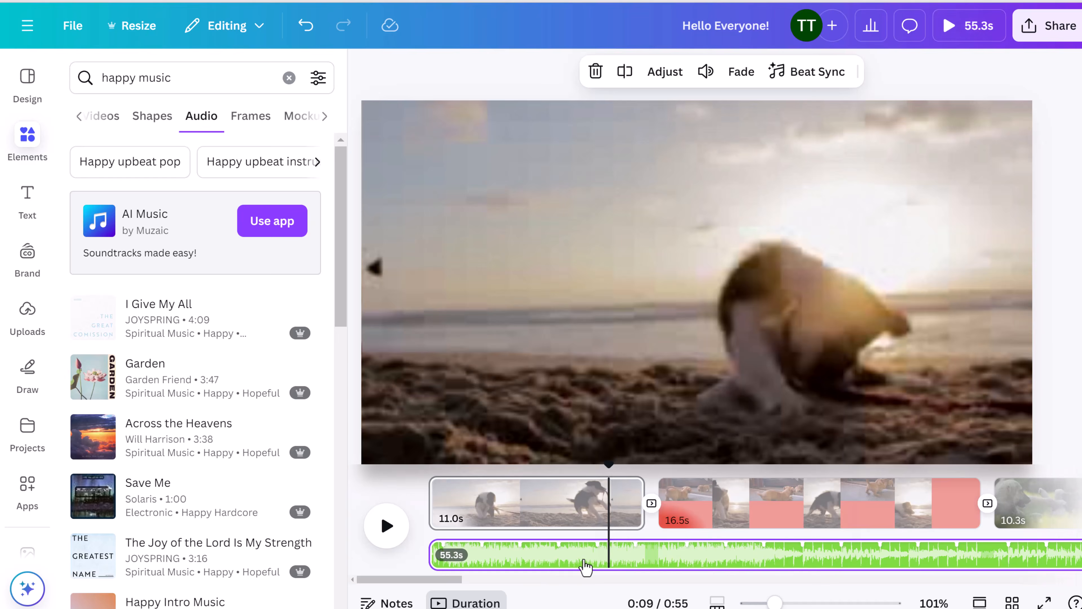
- Set the music track's fade in to 3.6 s and play the video from its beginning to hear it
click(731, 84)
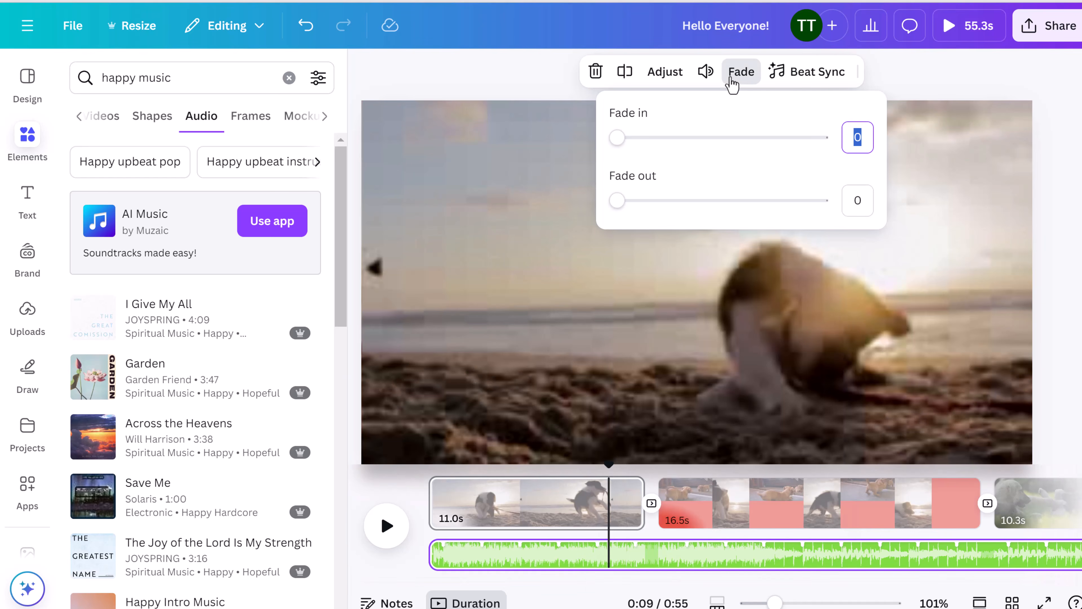
drag(618, 140, 765, 151)
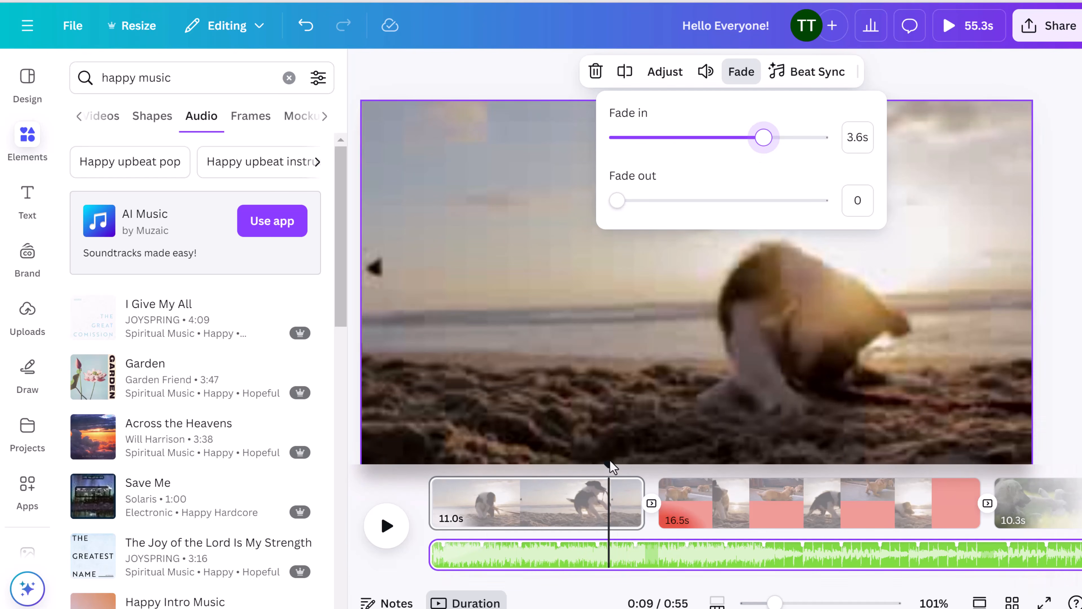
drag(608, 464, 430, 482)
key(space)
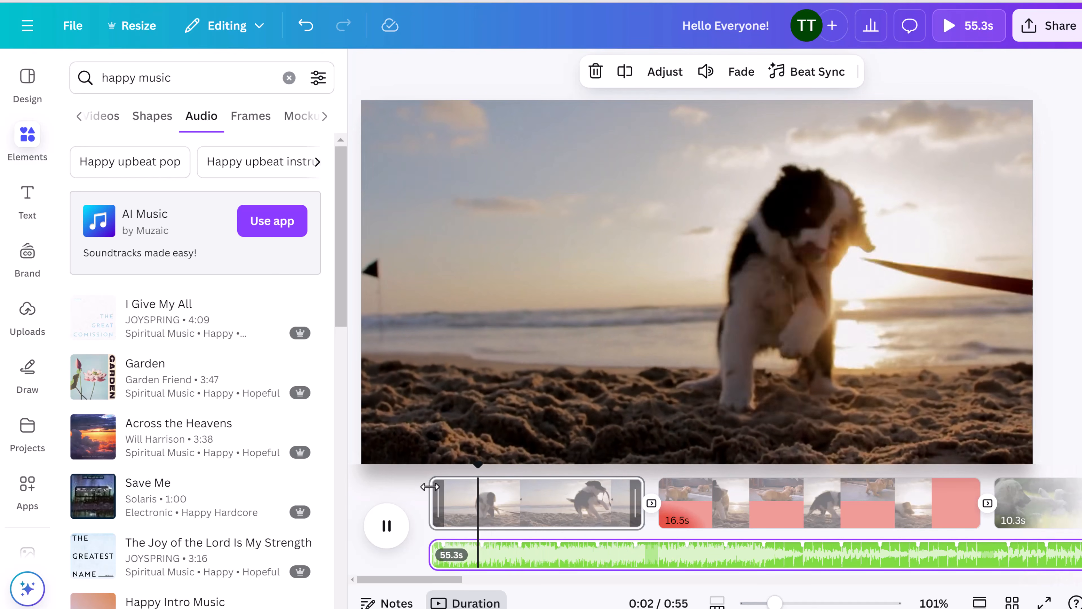
key(space)
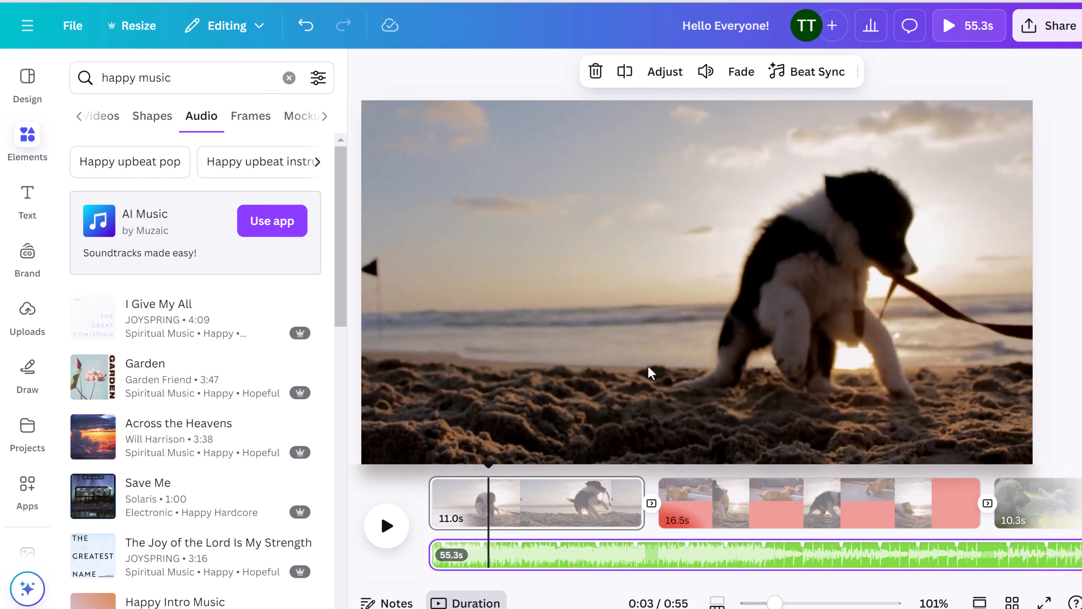
- Split the music track at about 0:12 and delete the second piece
drag(490, 462, 695, 569)
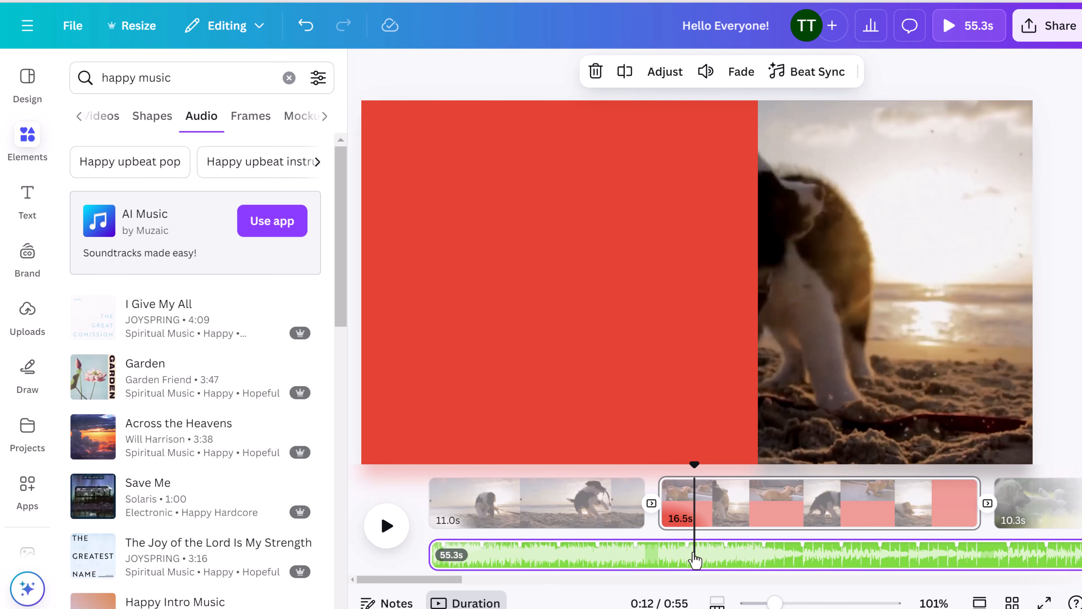
click(625, 71)
click(765, 561)
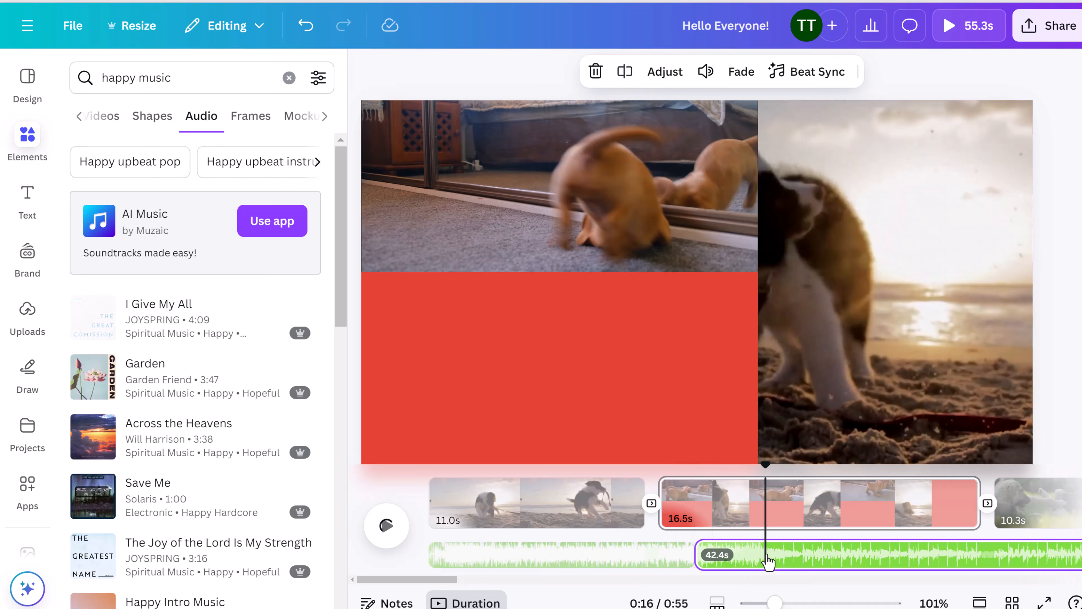
click(595, 71)
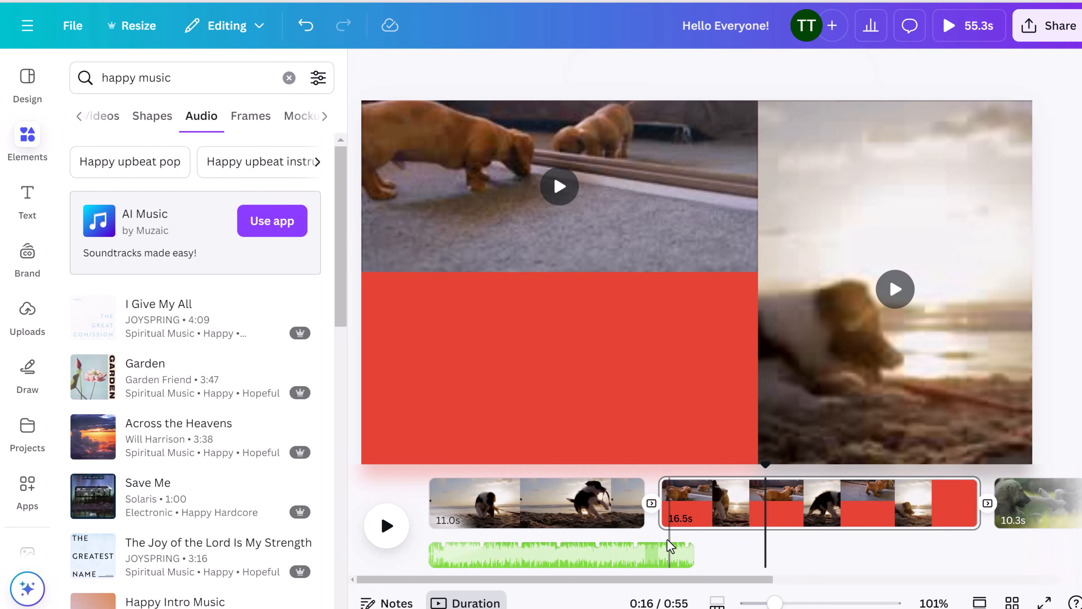
- Set the remaining music piece's fade out to 3.3 s and play its ending from about 0:09
click(642, 554)
click(741, 71)
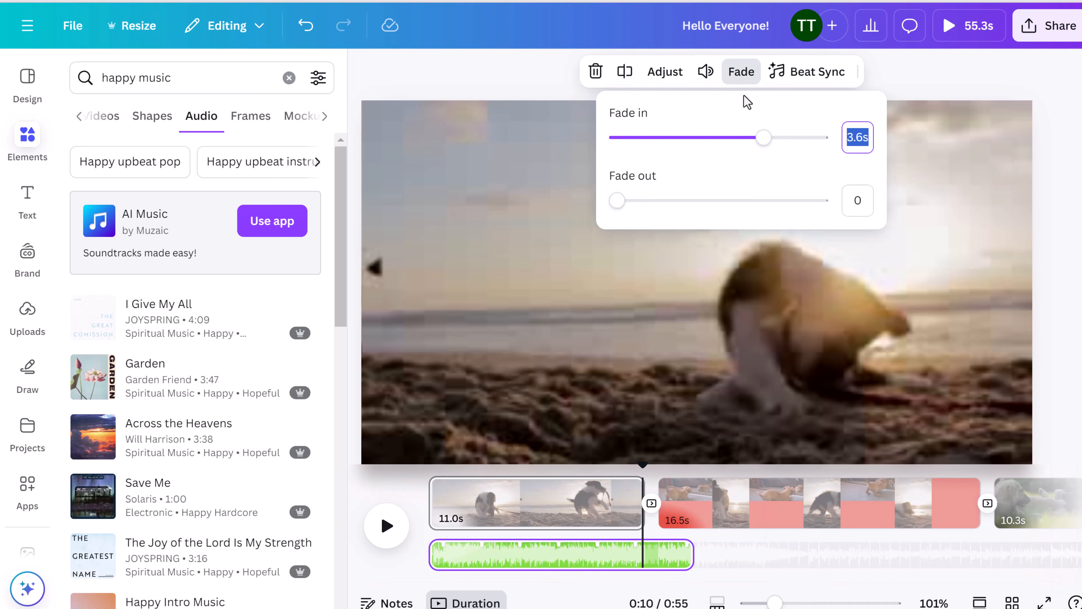
drag(618, 201, 753, 220)
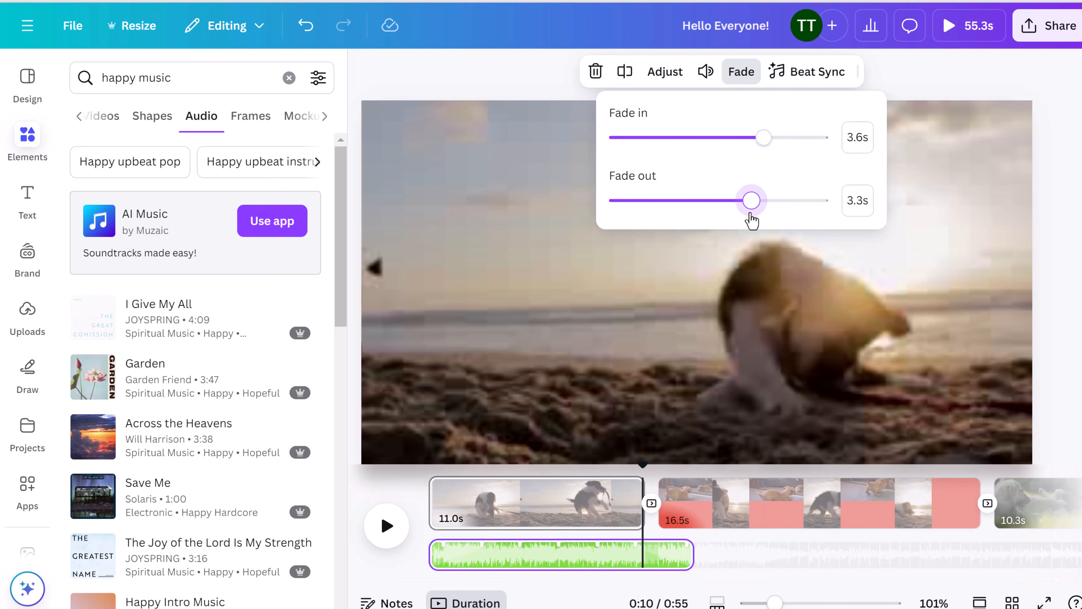
drag(643, 463, 624, 466)
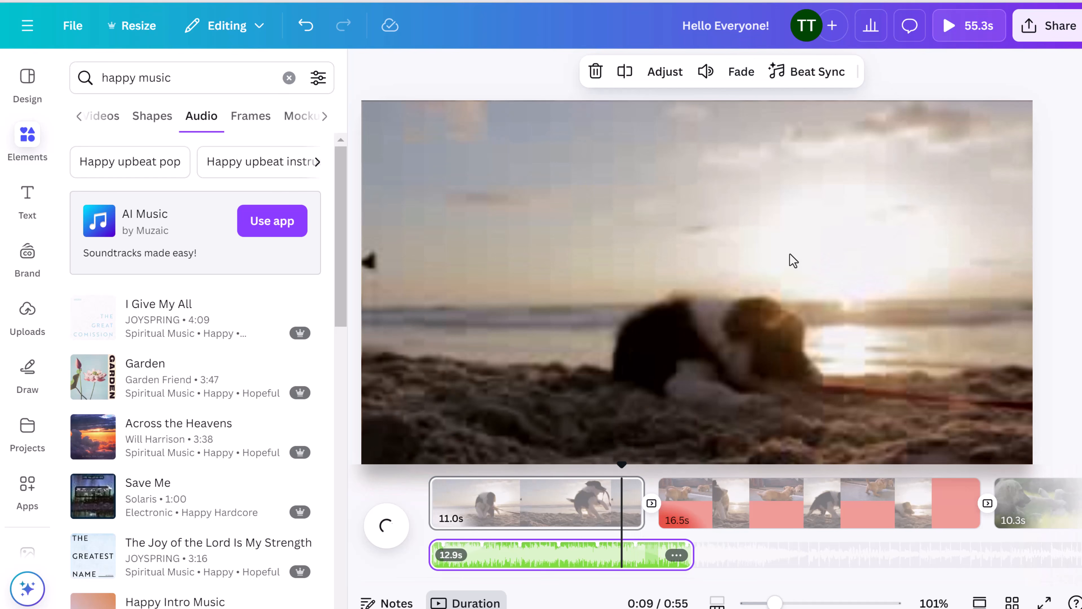
click(404, 533)
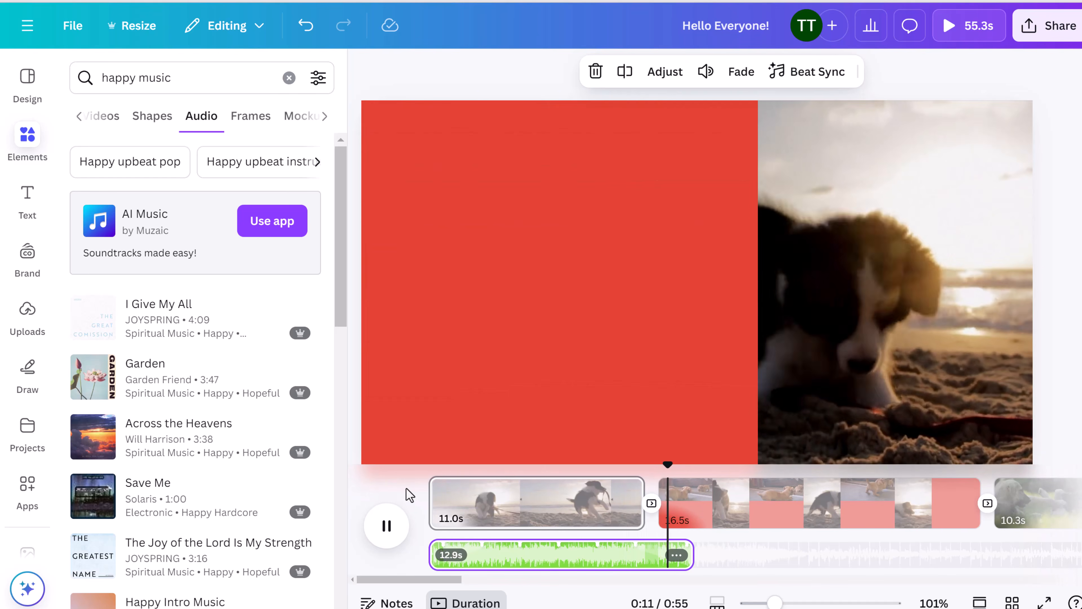
key(space)
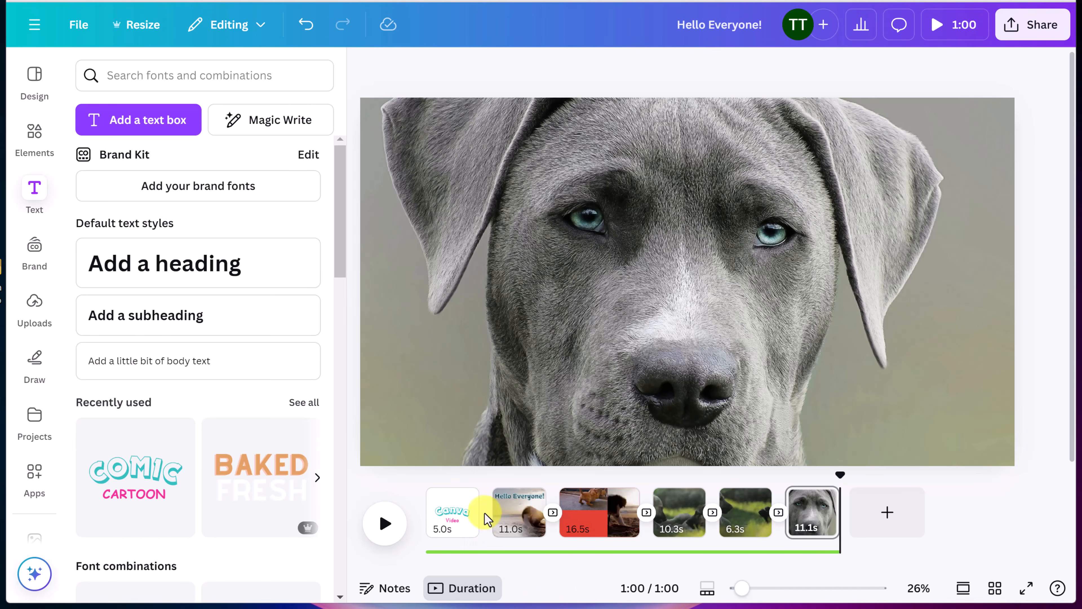
- Preview the whole video in the large player and return to the editor
mouse_move(515, 530)
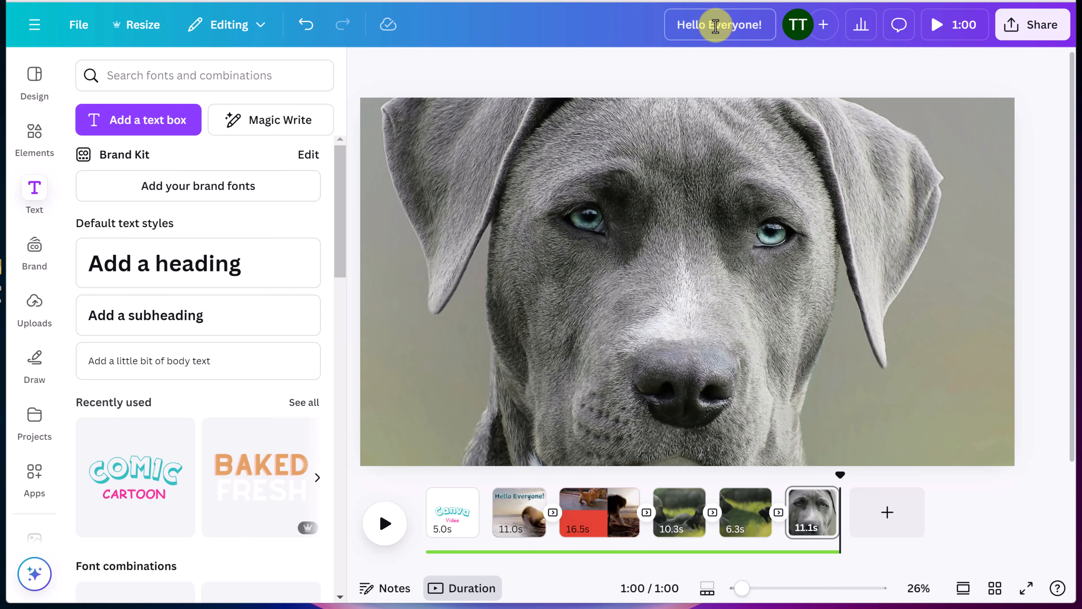
click(935, 27)
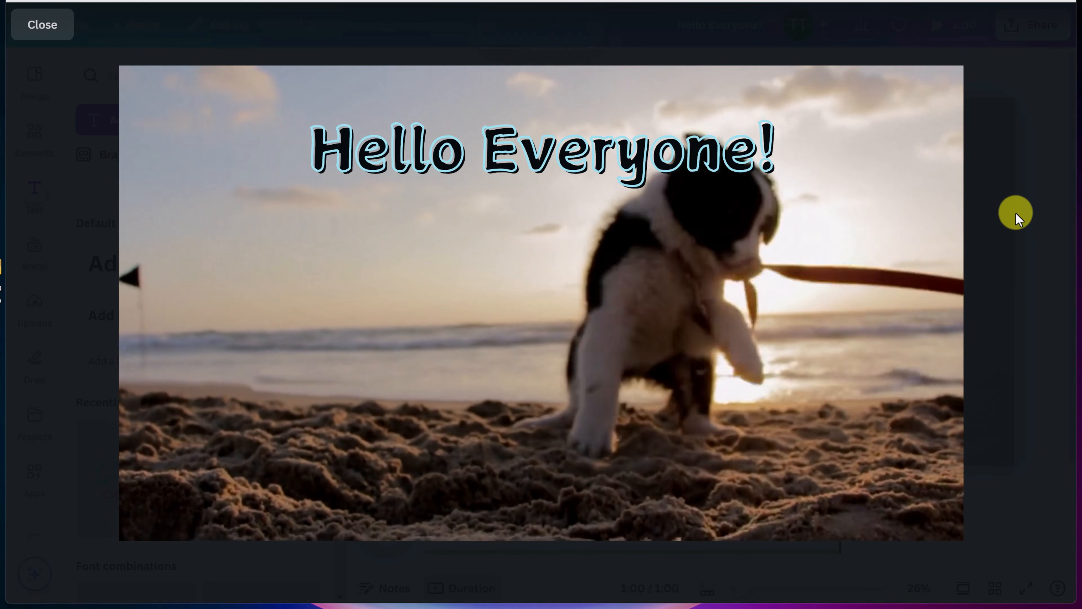
key(Escape)
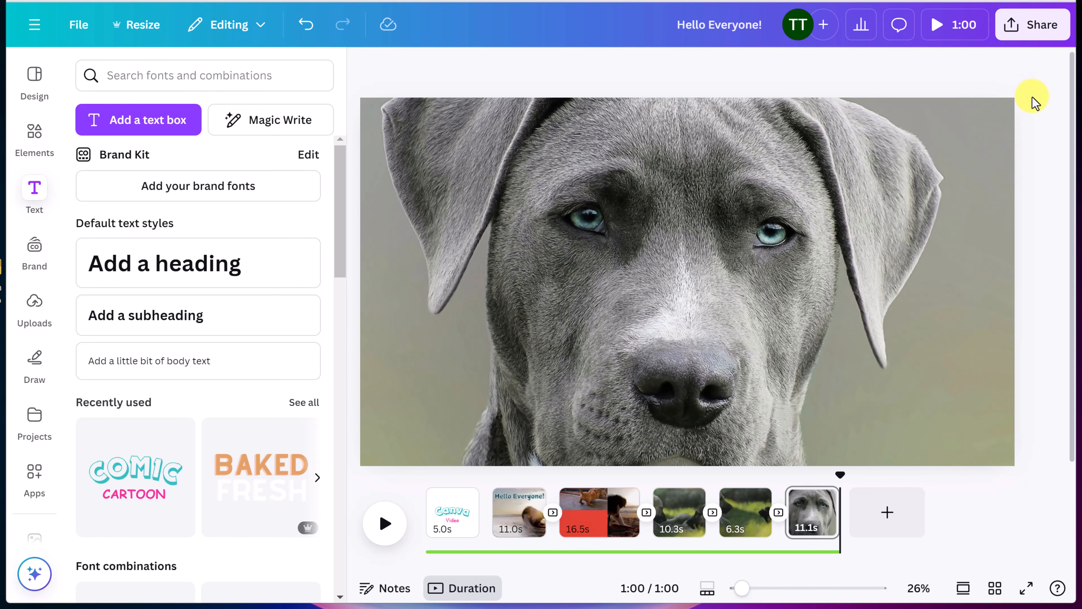
- Open the video's download settings, keeping MP4 Video as the file type, and set the quality to 1080p (HD)
click(1038, 31)
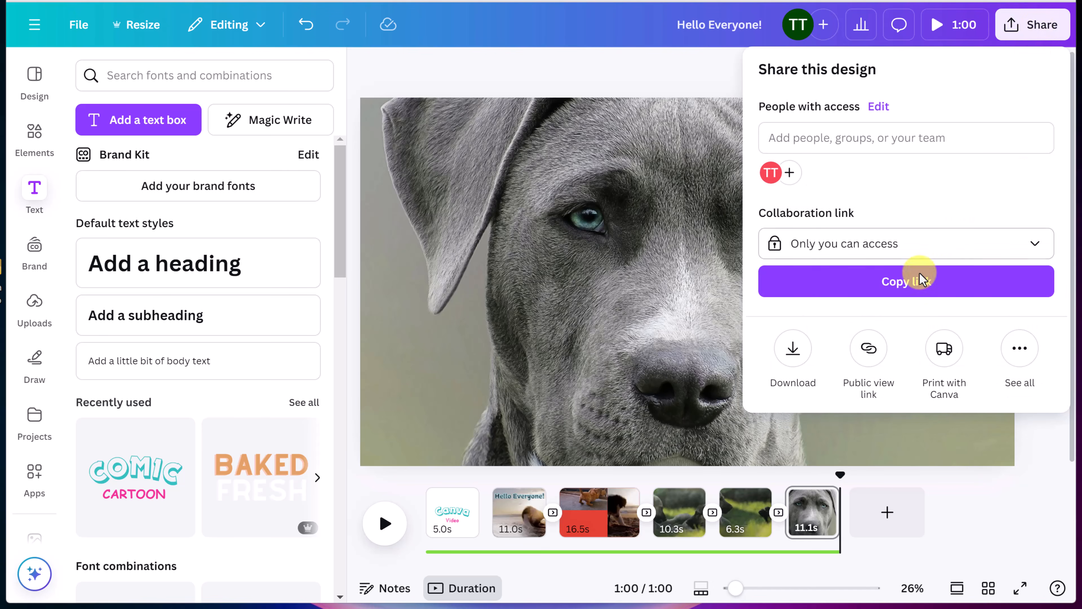
click(793, 353)
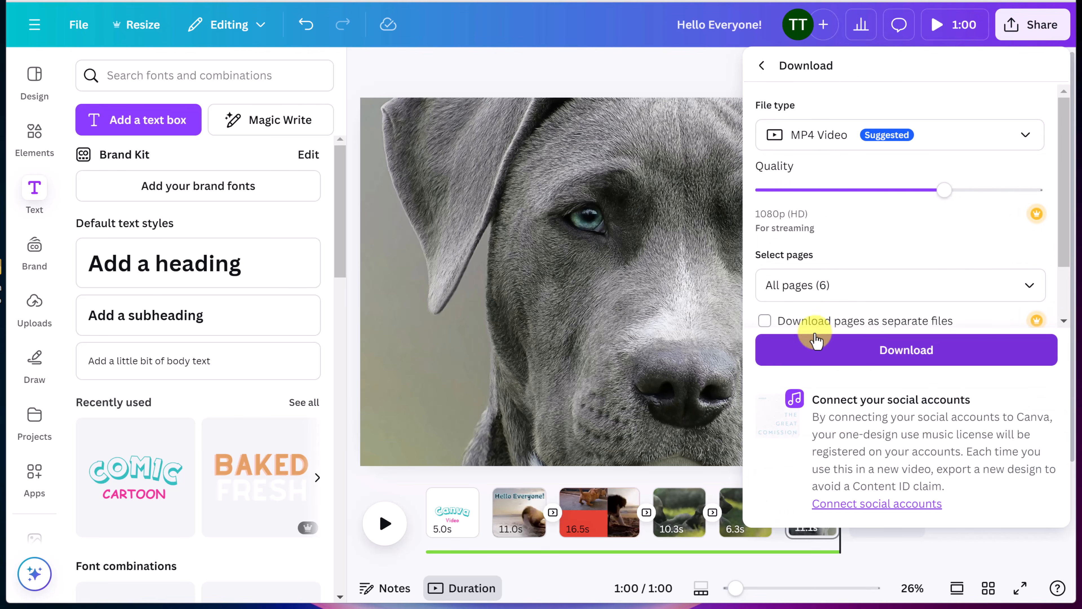
click(825, 143)
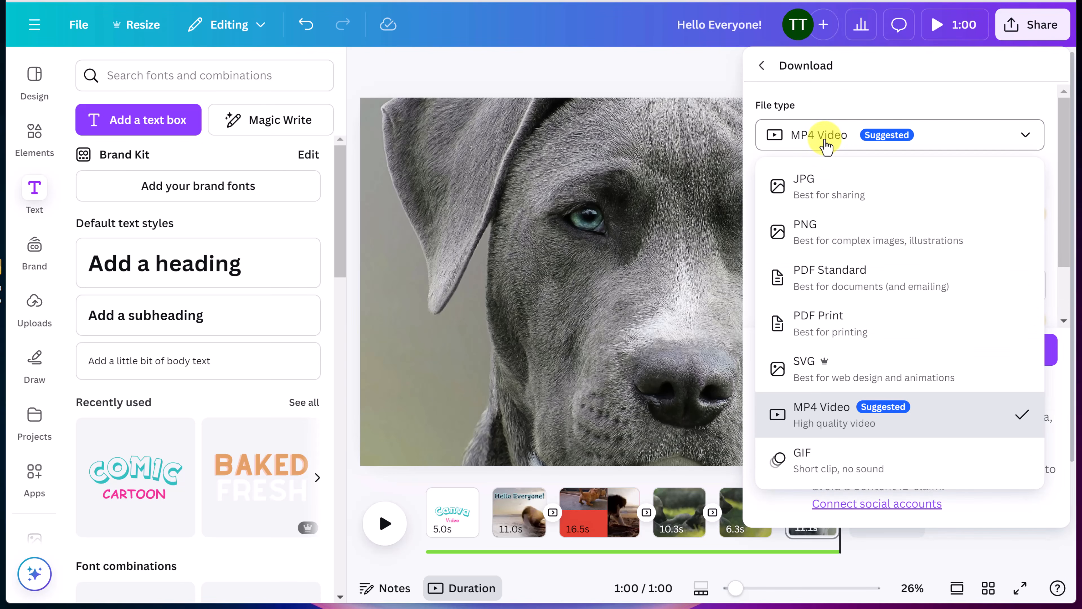
click(826, 139)
click(856, 102)
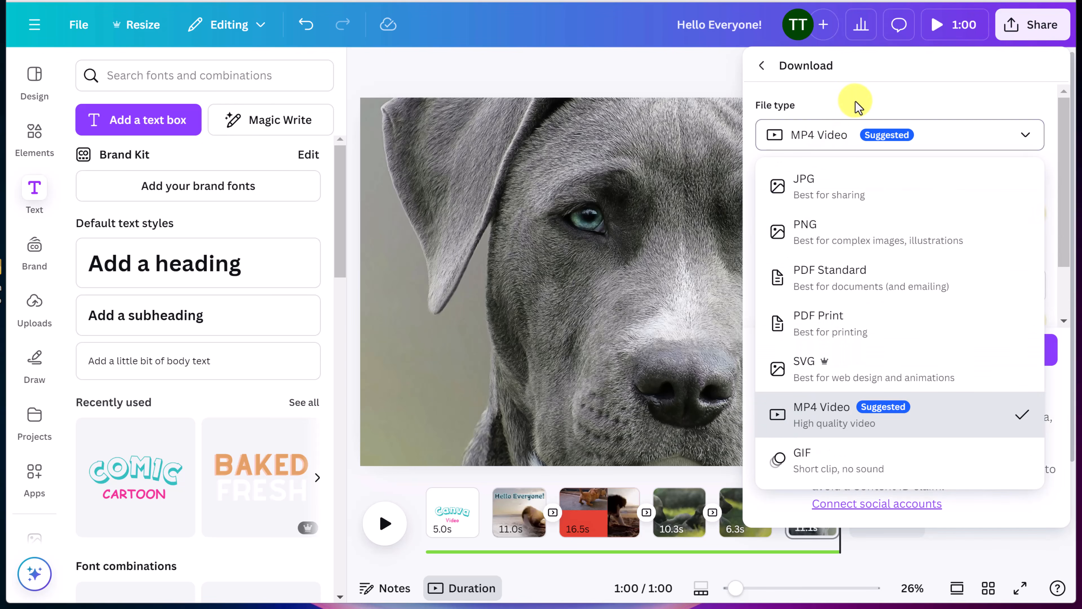
click(976, 93)
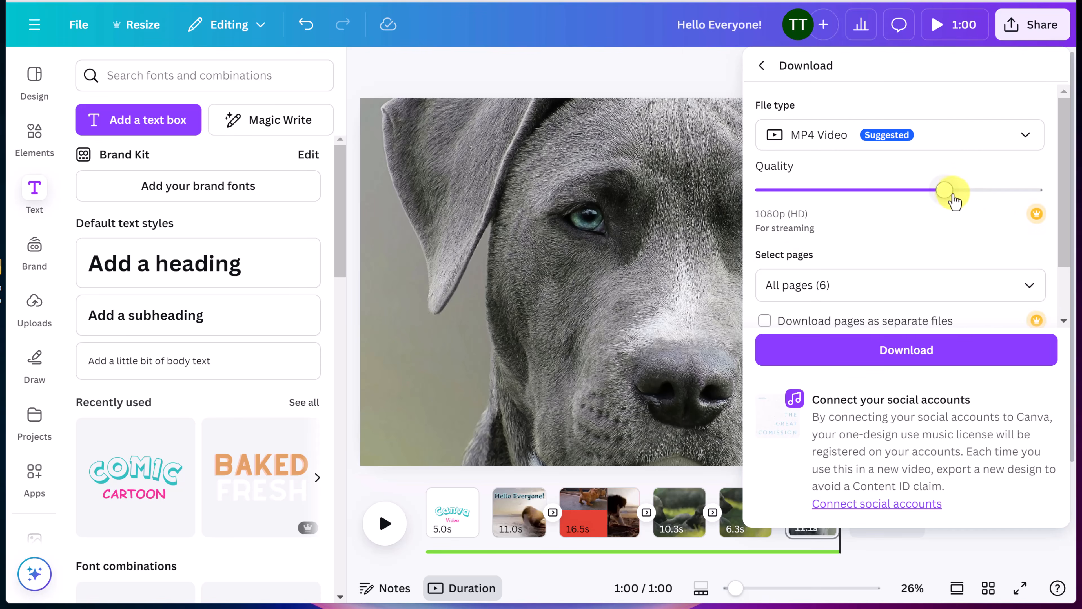
click(1018, 192)
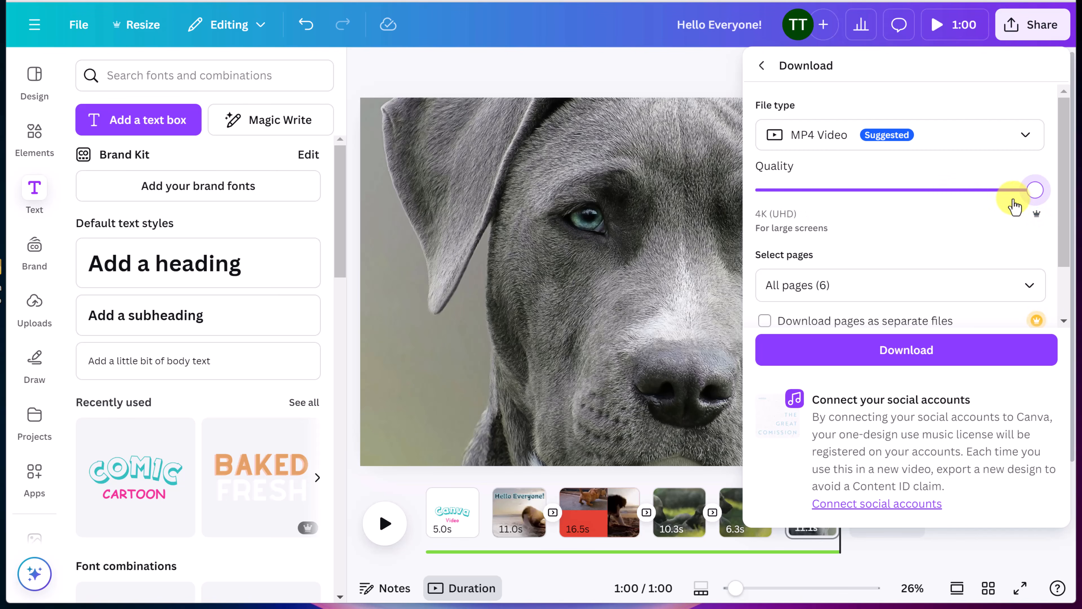
drag(1016, 200, 957, 201)
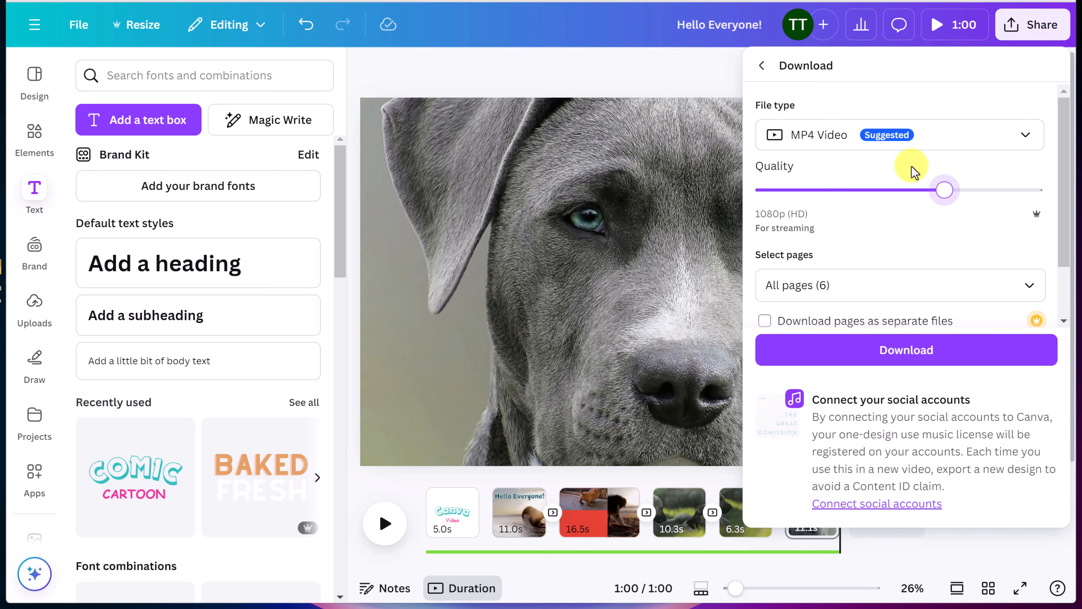
- Download all pages of the video, play the start of Hello Everyone!.mp4 in Media Player, and close the player
click(898, 351)
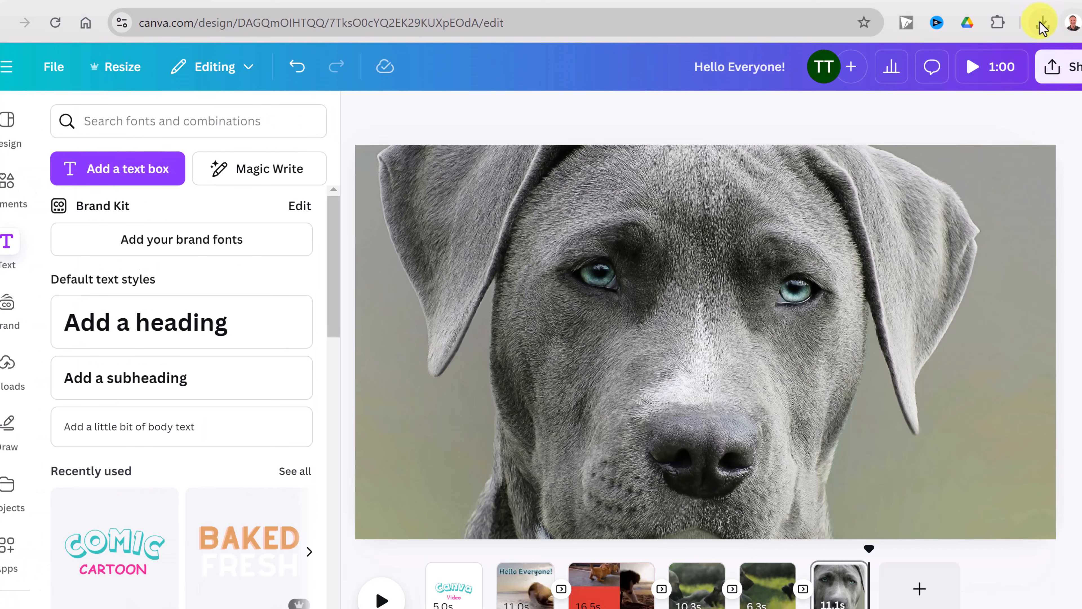
click(1041, 23)
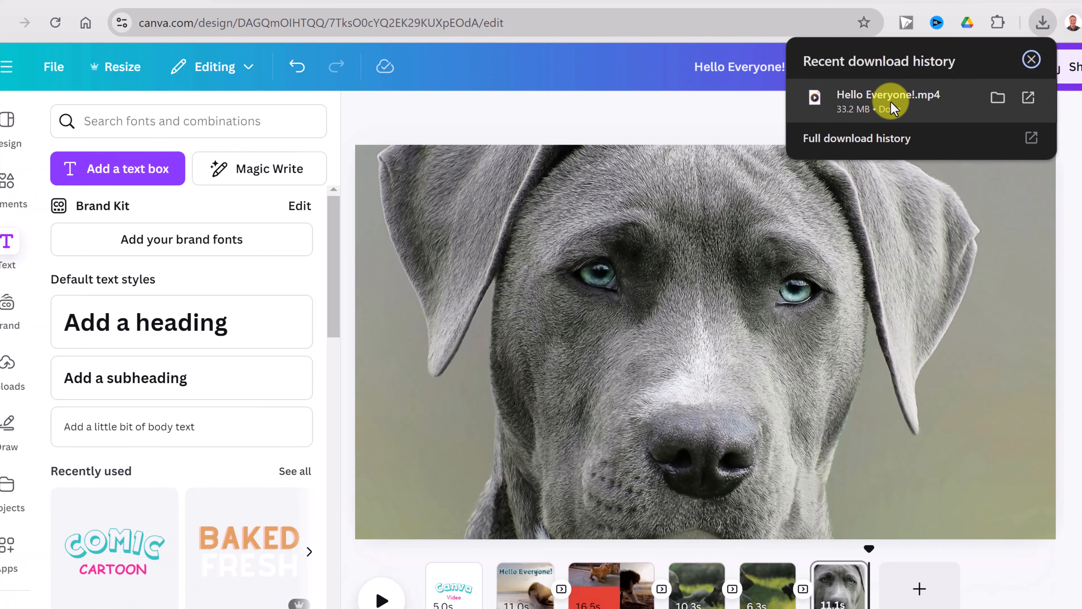
click(905, 109)
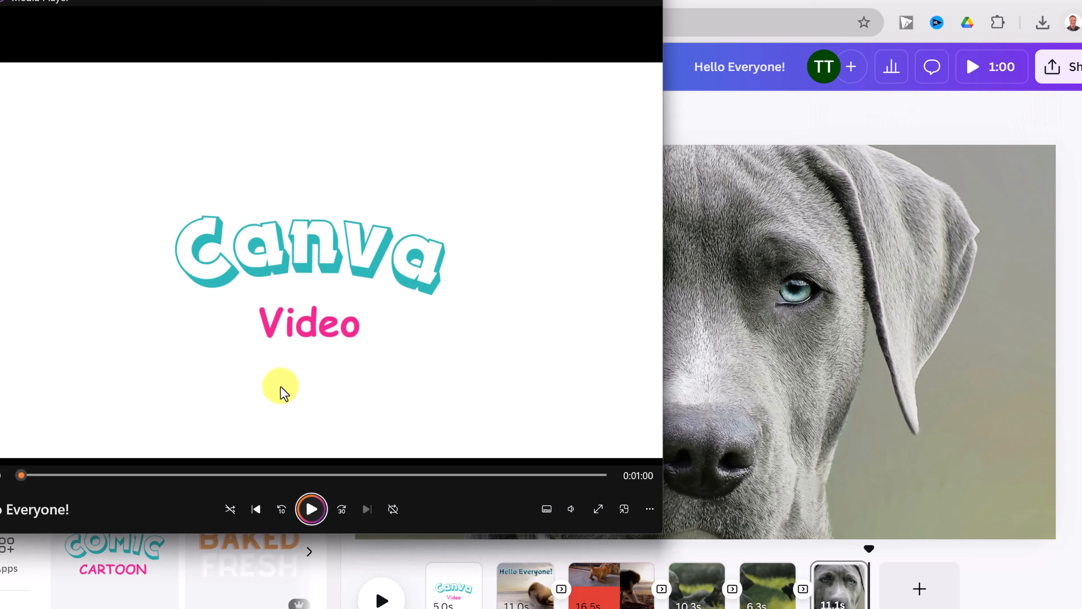
click(312, 519)
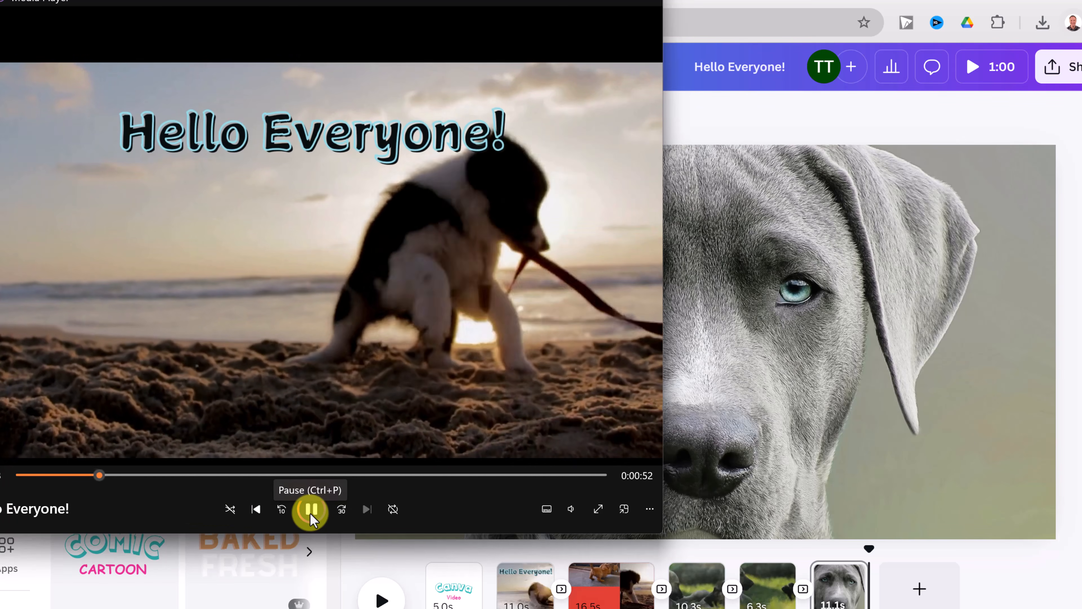
click(310, 510)
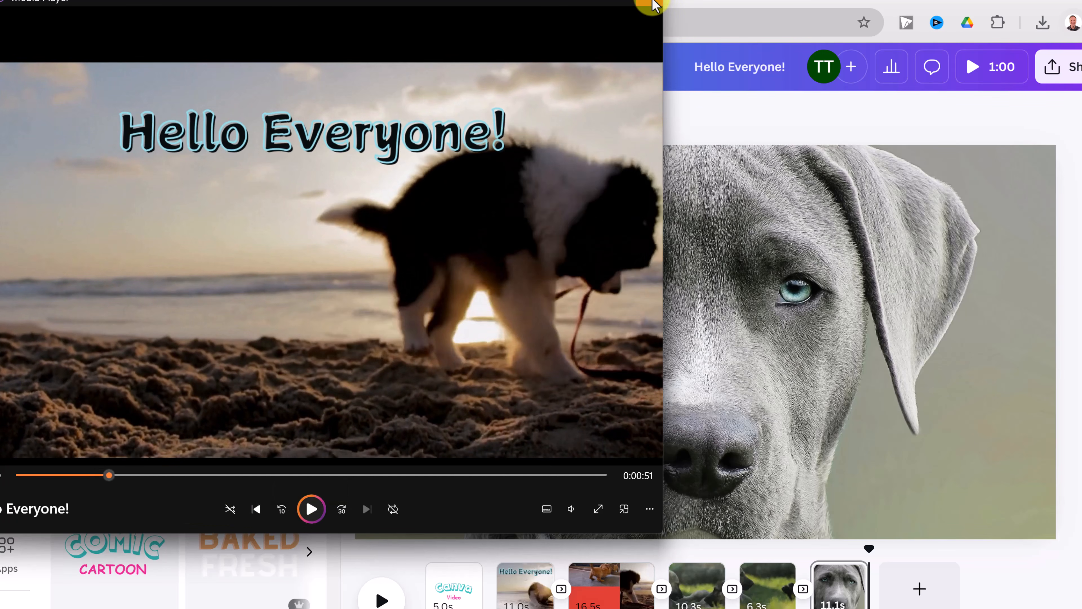
click(652, 1)
- Show the downloaded Hello Everyone!.mp4 in its Downloads folder and close the folder window
click(1042, 24)
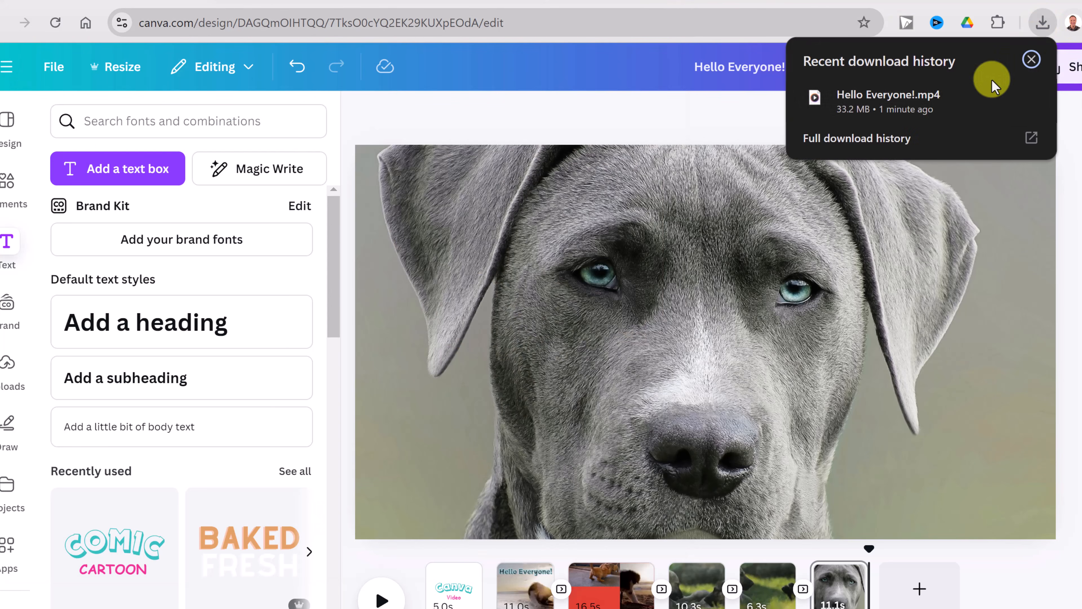
click(994, 97)
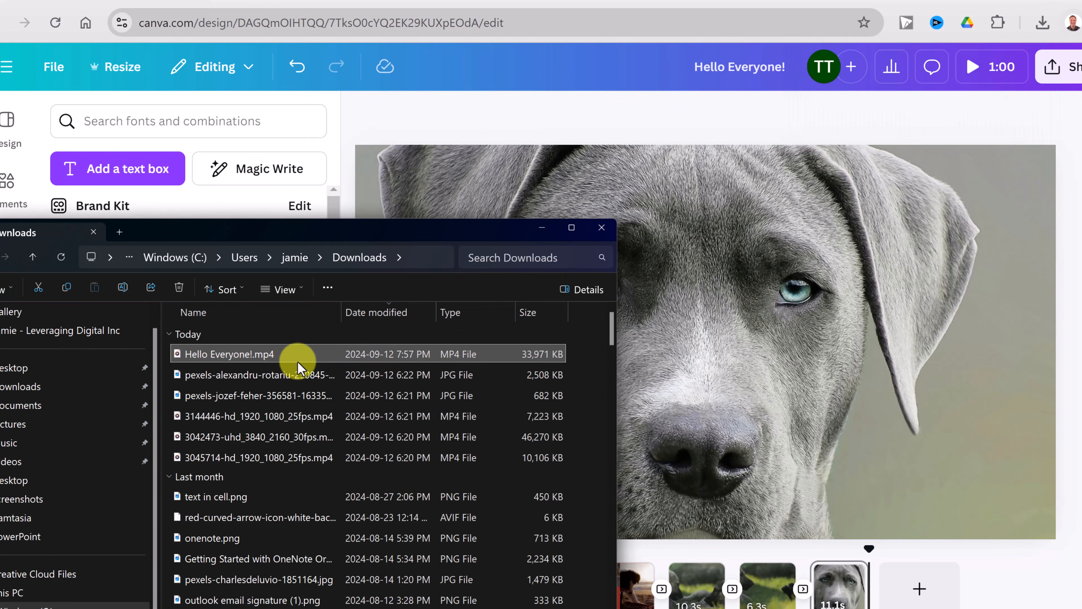
click(600, 228)
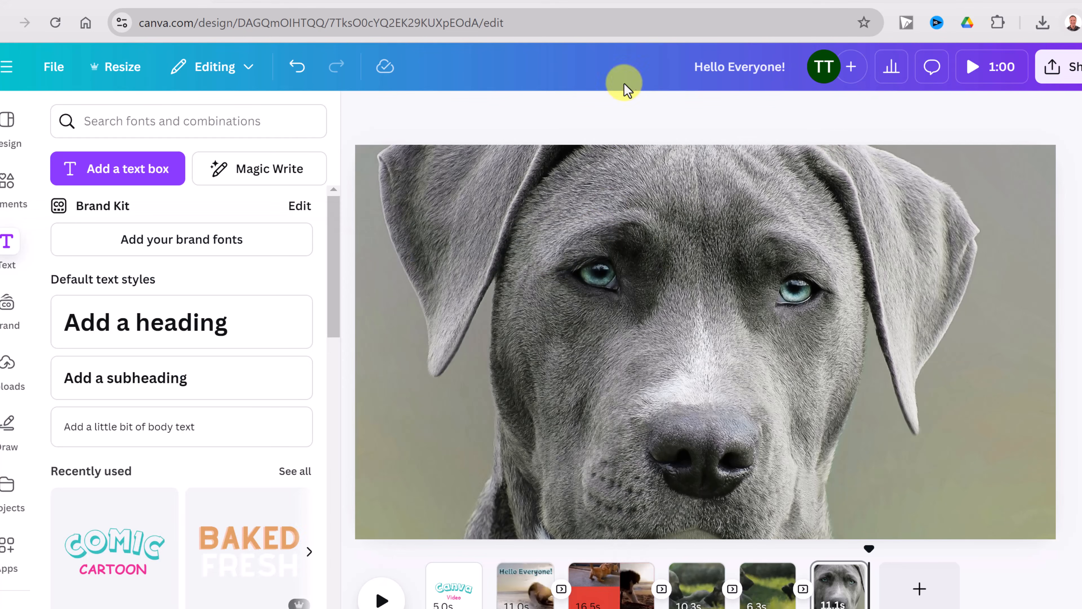